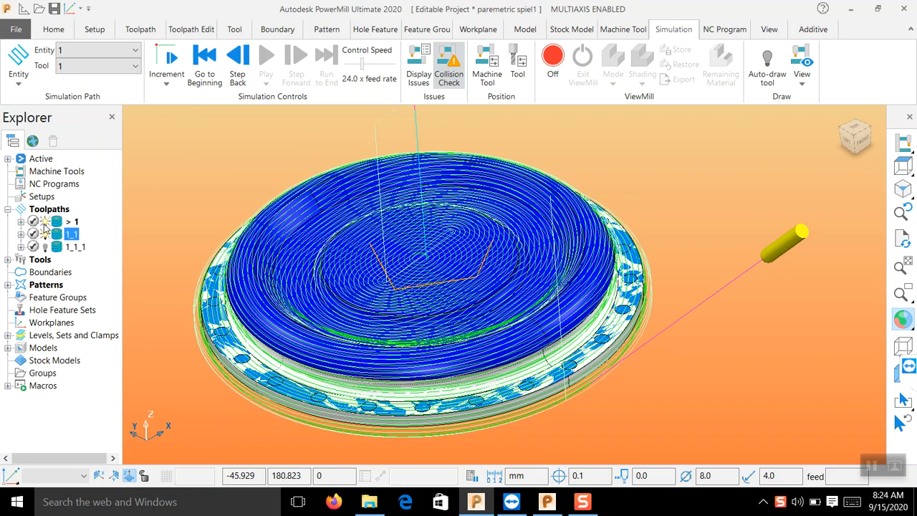
# - Hide the displayed toolpaths 1 and 1_1, and examine the holes on the underside of the disc
pyautogui.click(44, 234)
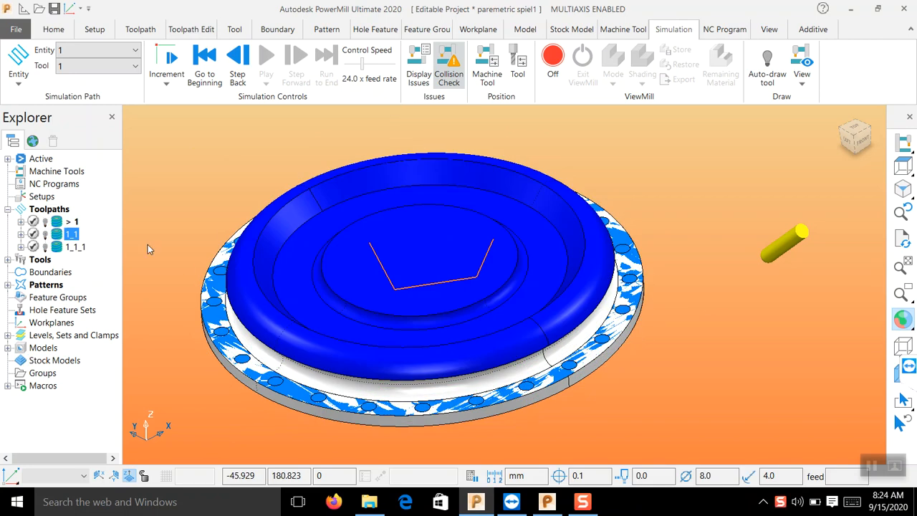
pyautogui.moveTo(520, 408); pyautogui.dragTo(467, 144, button='middle')
pyautogui.scroll(-3, 300, 163)
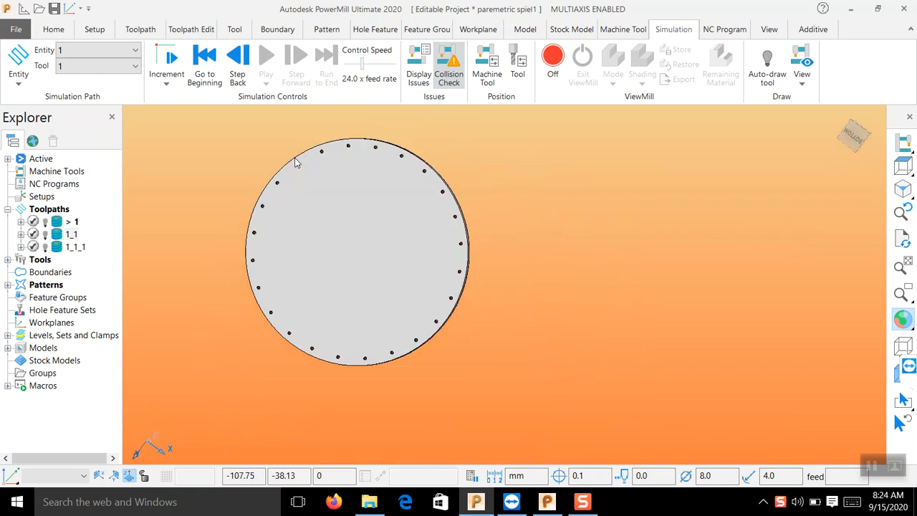
pyautogui.scroll(5, 308, 159)
pyautogui.scroll(4, 301, 171)
pyautogui.moveTo(281, 208); pyautogui.dragTo(265, 249, button='middle')
pyautogui.scroll(-8, 301, 240)
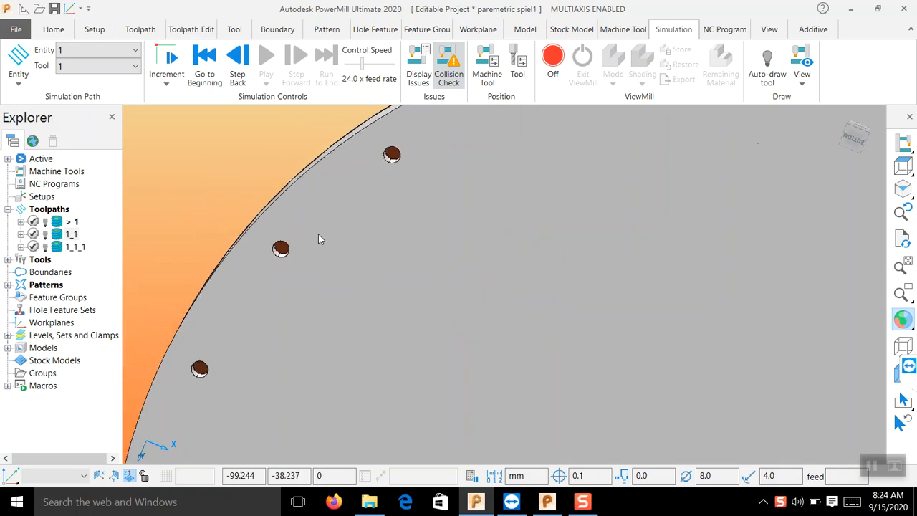
pyautogui.moveTo(394, 256); pyautogui.dragTo(573, 283, button='middle')
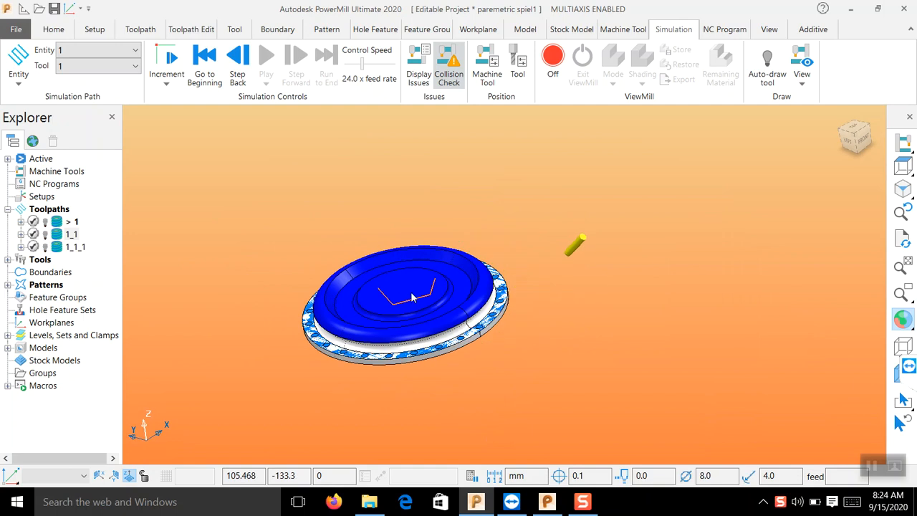
# - Examine the disc's upper face and its drilled flange from above without any toolpaths
pyautogui.scroll(3, 335, 303)
pyautogui.moveTo(301, 283); pyautogui.dragTo(367, 285, button='middle')
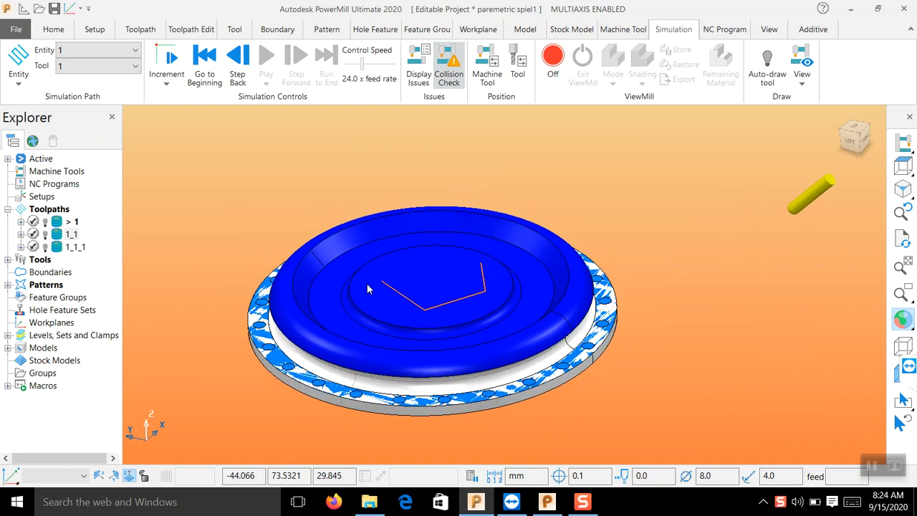
pyautogui.scroll(2, 556, 351)
pyautogui.moveTo(552, 358); pyautogui.dragTo(486, 309, button='middle')
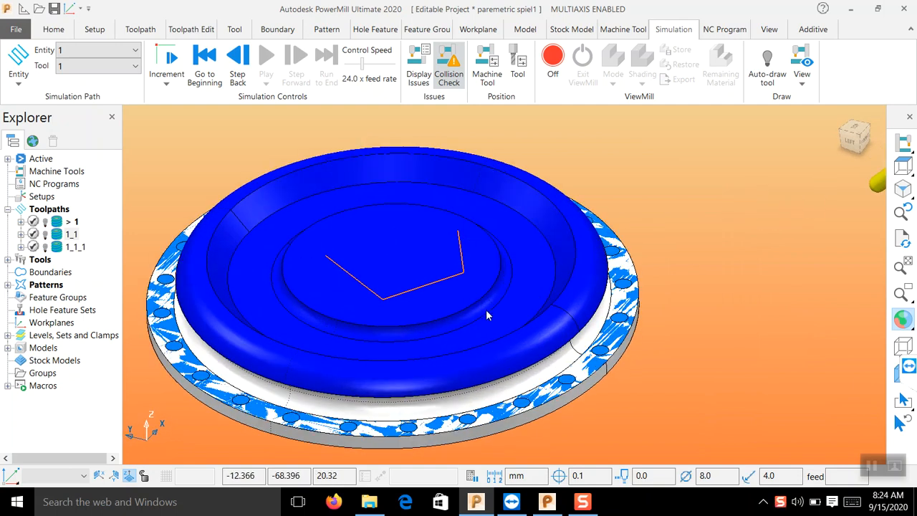
pyautogui.scroll(-3, 486, 309)
pyautogui.scroll(2, 347, 313)
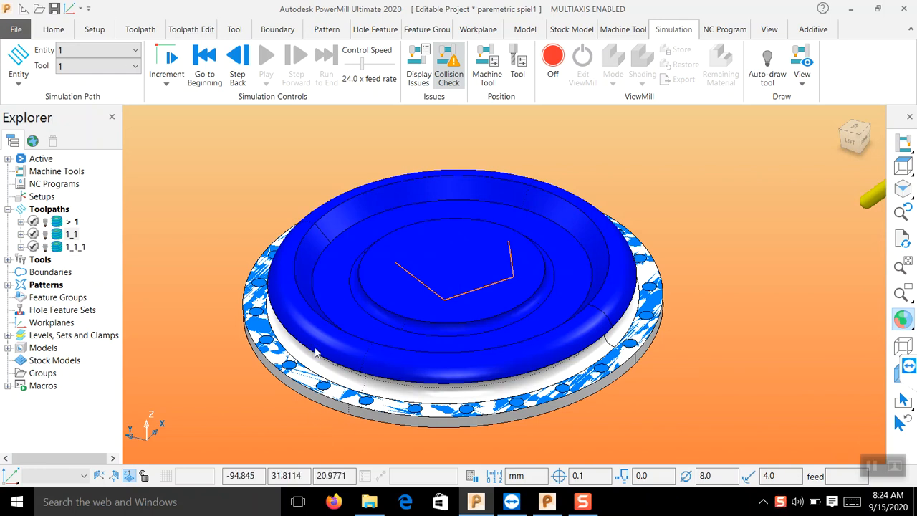
# - Display toolpaths 1_1_1, 1_1 and 1 in turn to compare their patterns, leaving only toolpath 1 shown
pyautogui.click(45, 246)
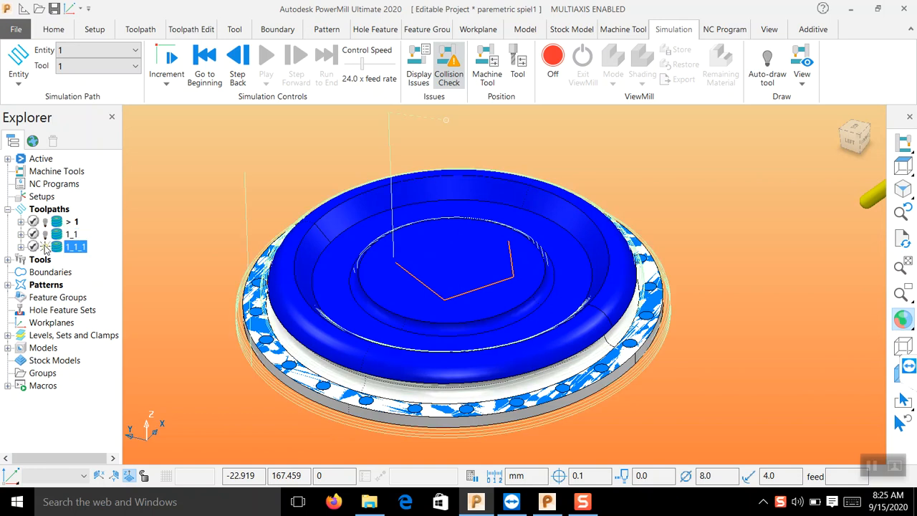
pyautogui.click(45, 246)
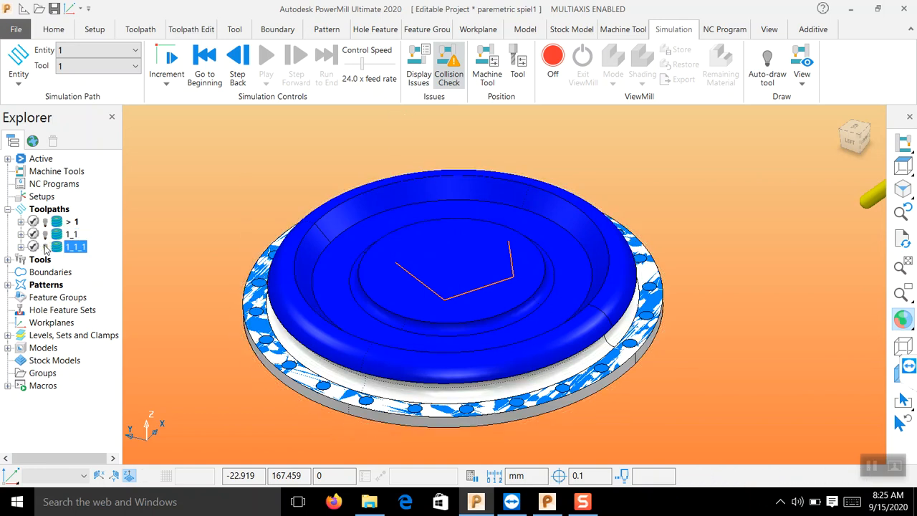
pyautogui.click(46, 246)
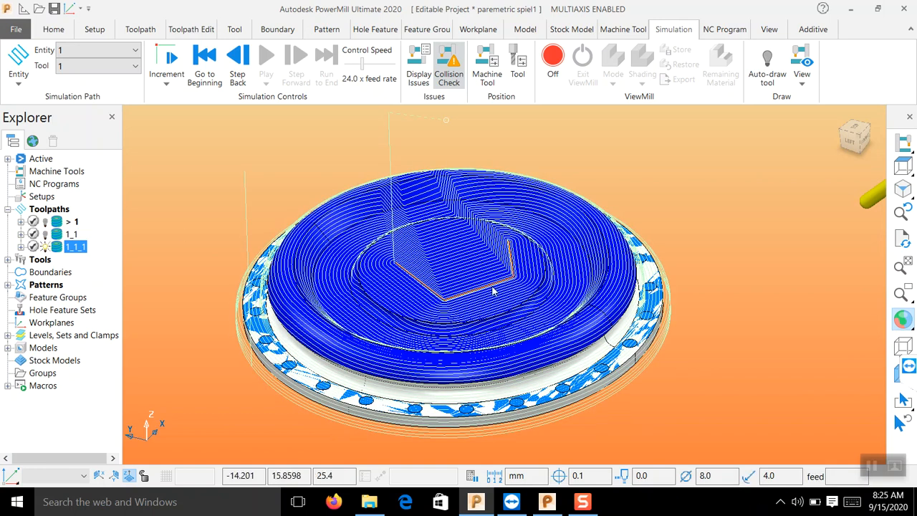
pyautogui.click(46, 235)
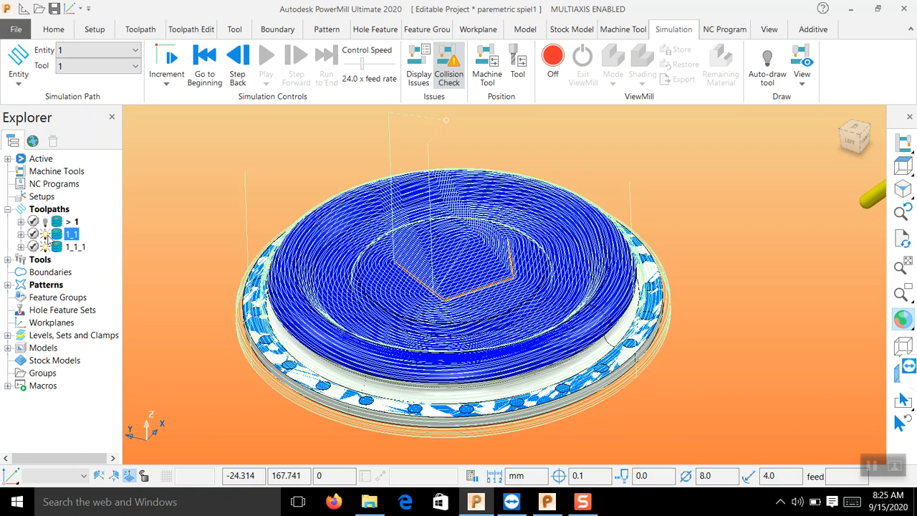
pyautogui.click(46, 246)
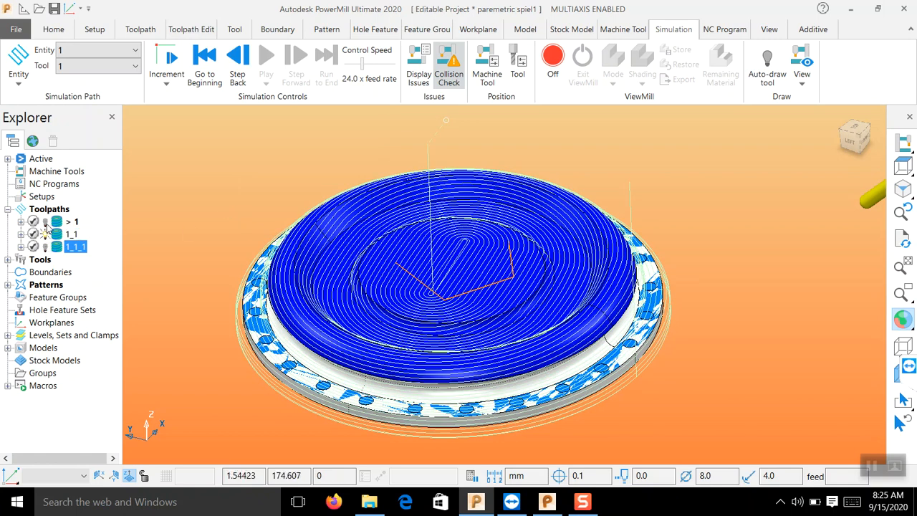
pyautogui.click(45, 222)
pyautogui.click(45, 234)
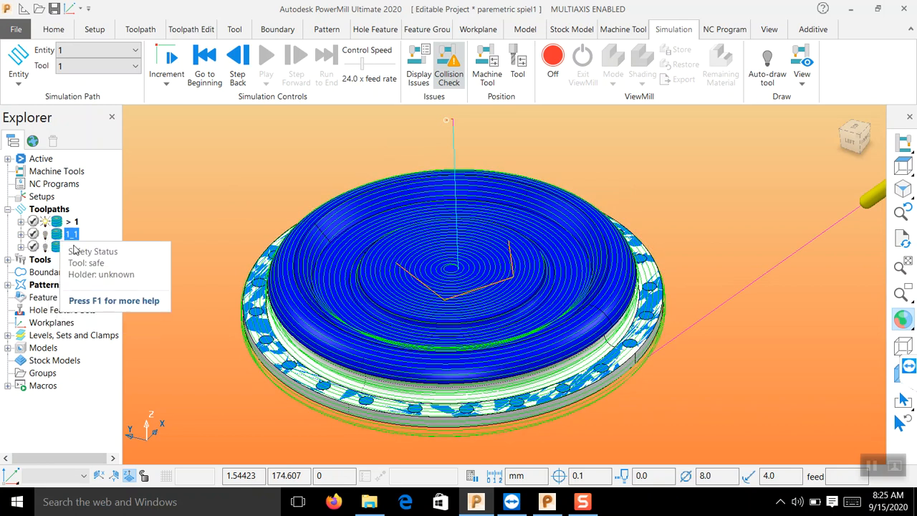
# - Examine how toolpath 1 follows the side groove, flange and upper face of the disc
pyautogui.moveTo(360, 366); pyautogui.dragTo(274, 205, button='middle')
pyautogui.scroll(2, 327, 178)
pyautogui.scroll(3, 330, 177)
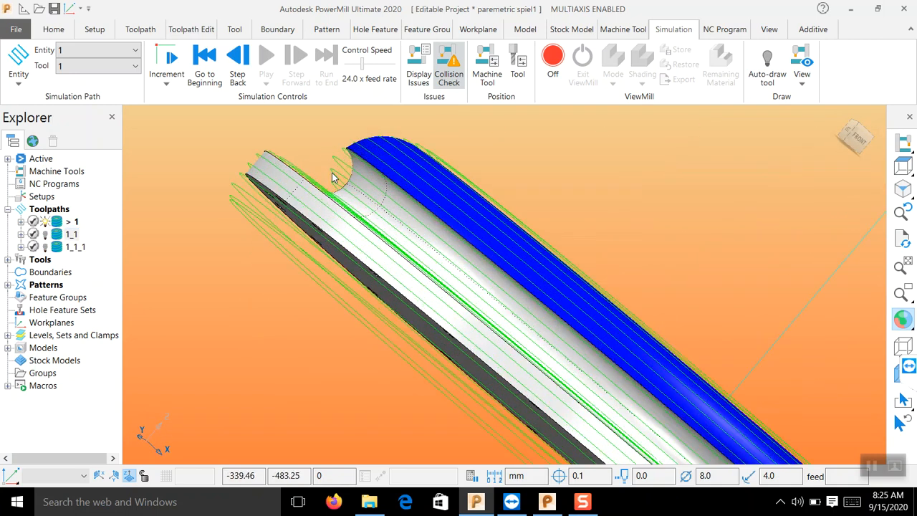
pyautogui.scroll(-5, 372, 240)
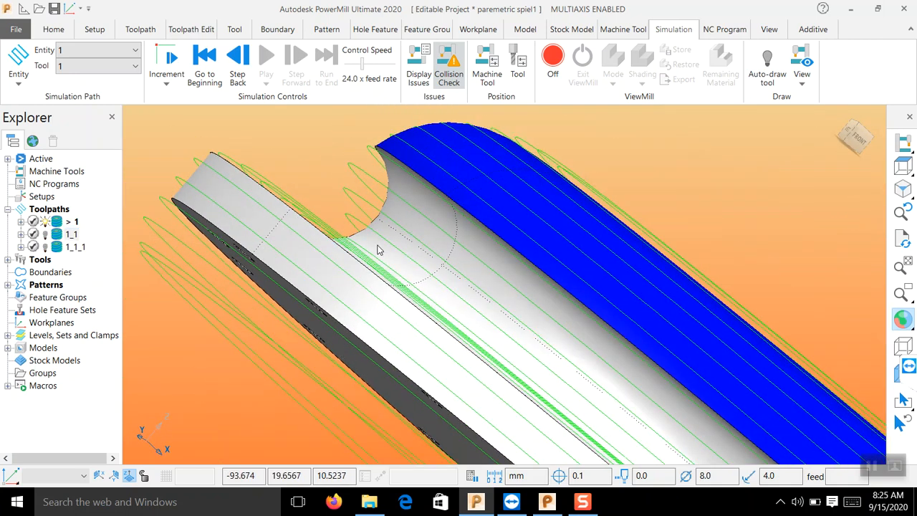
pyautogui.moveTo(398, 172); pyautogui.dragTo(241, 270, button='middle')
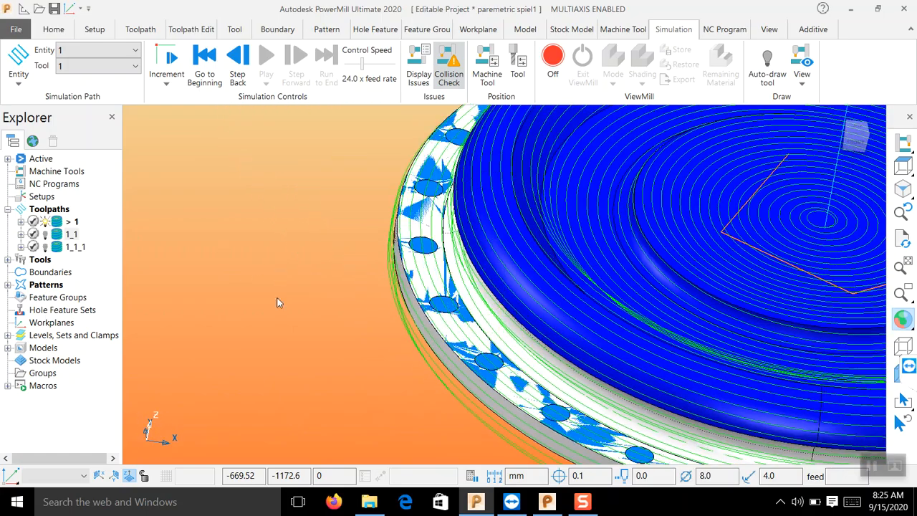
pyautogui.scroll(-3, 344, 323)
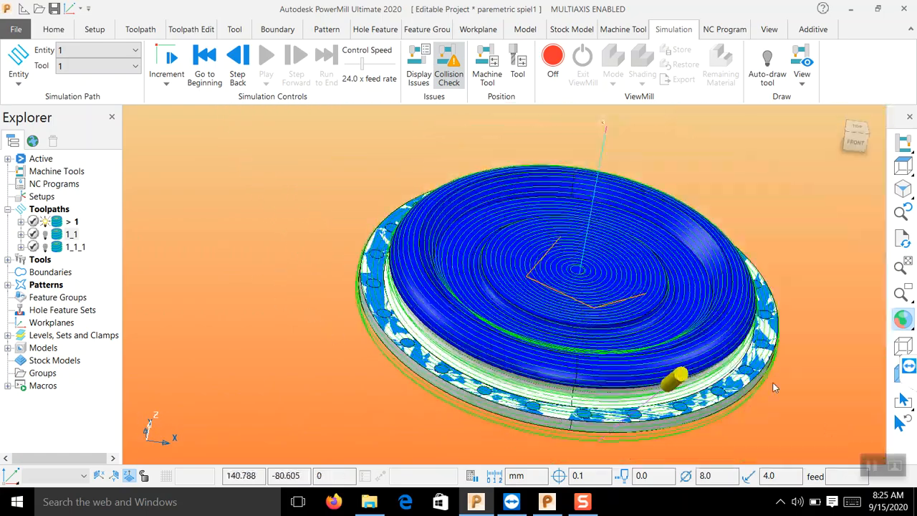
pyautogui.moveTo(612, 247); pyautogui.dragTo(520, 244, button='middle')
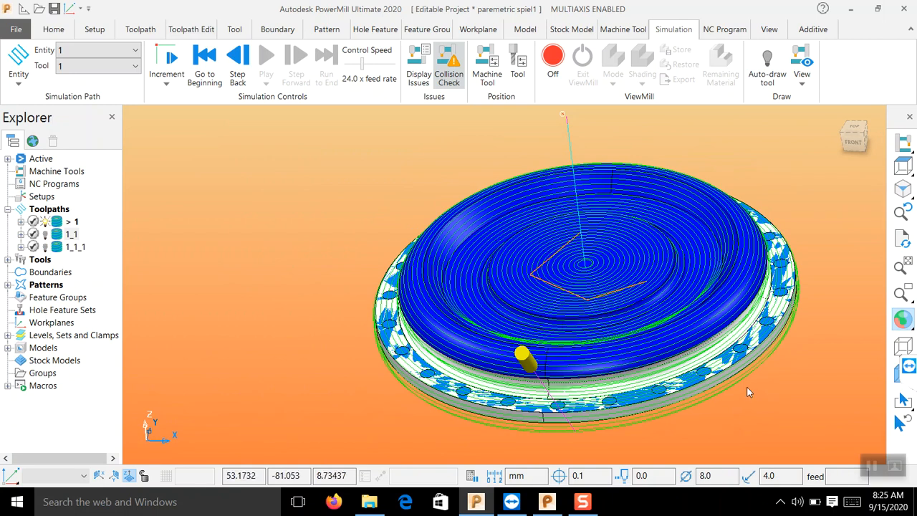
pyautogui.scroll(3, 798, 397)
pyautogui.scroll(-1, 575, 349)
pyautogui.scroll(-2, 650, 382)
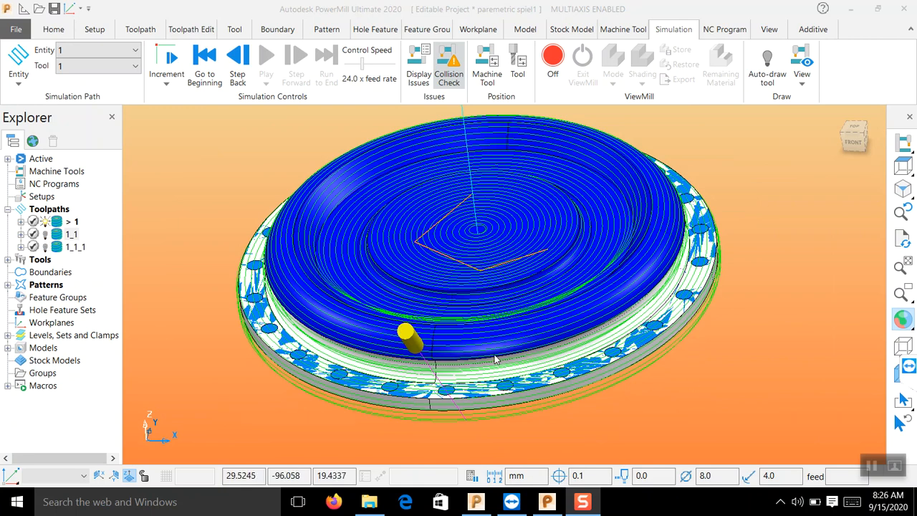
# - Close the paremetric spiel1 project without saving its changes
pyautogui.click(15, 29)
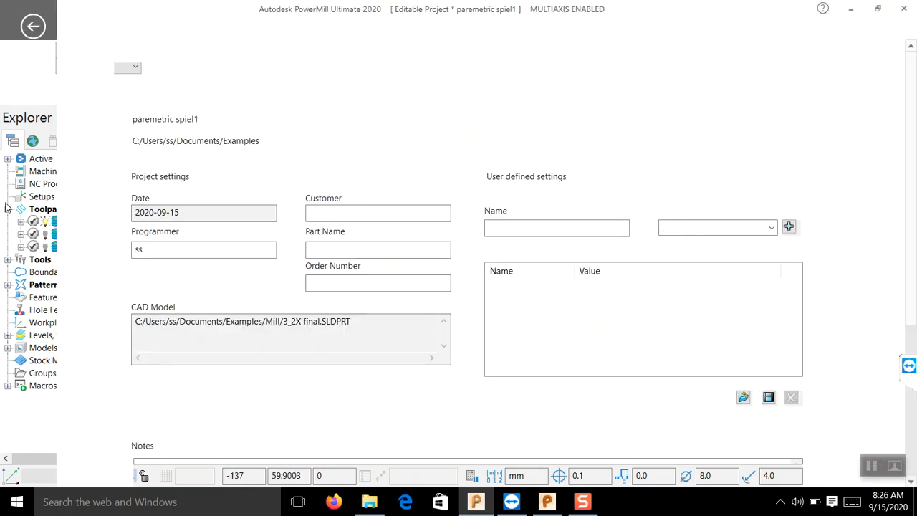
pyautogui.click(22, 244)
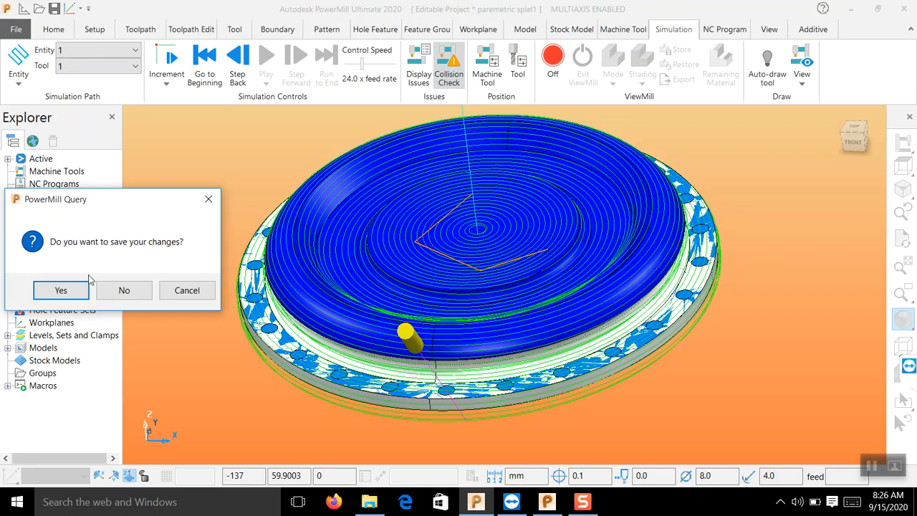
pyautogui.click(123, 291)
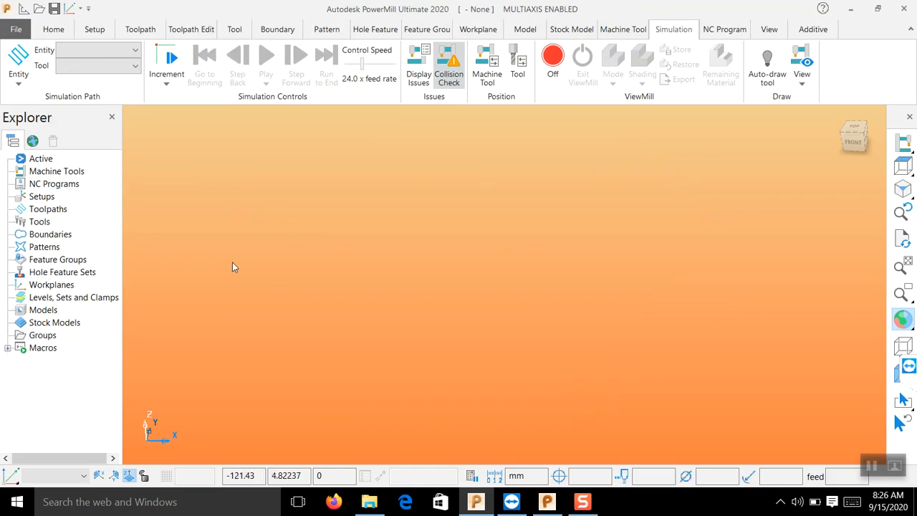
# - Try to import the 3_2X final file from the Mill folder as a stock model
pyautogui.click(50, 309)
pyautogui.rightClick(38, 322)
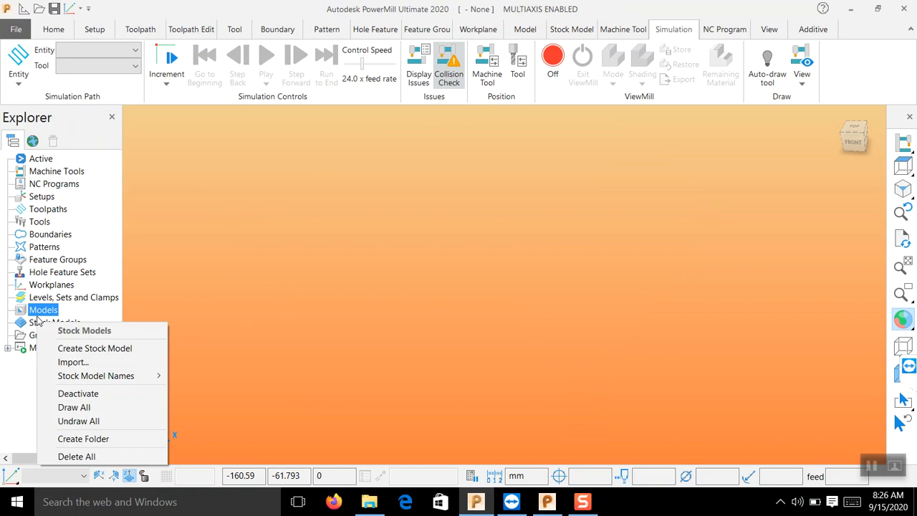
pyautogui.click(93, 363)
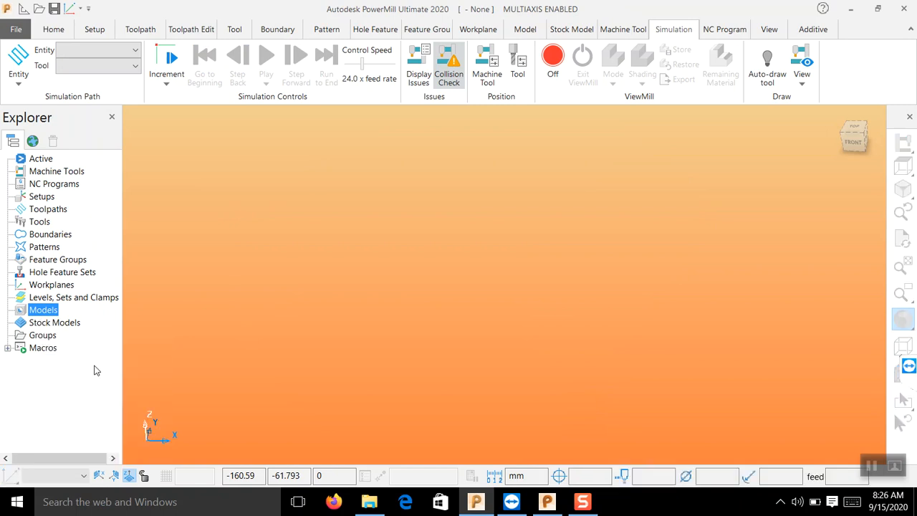
pyautogui.scroll(-5, 454, 258)
pyautogui.scroll(-6, 453, 259)
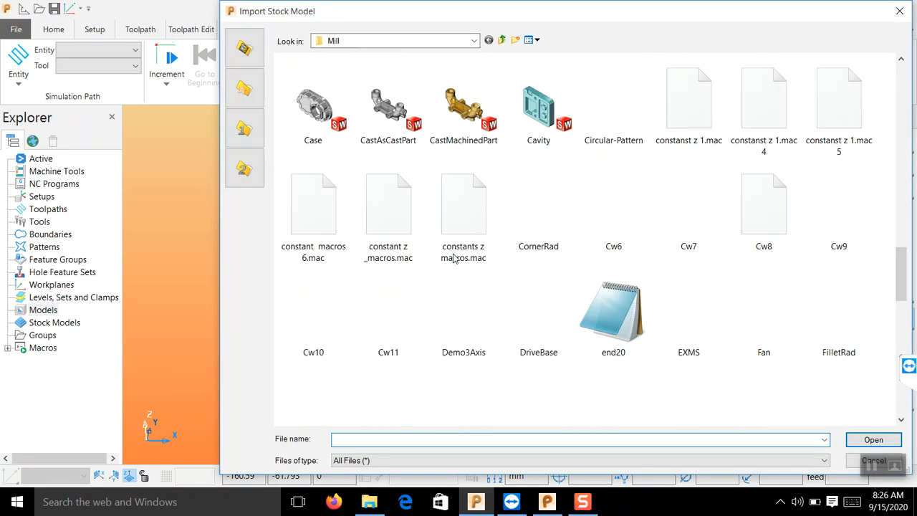
pyautogui.scroll(2, 454, 258)
pyautogui.scroll(2, 530, 217)
pyautogui.click(534, 214)
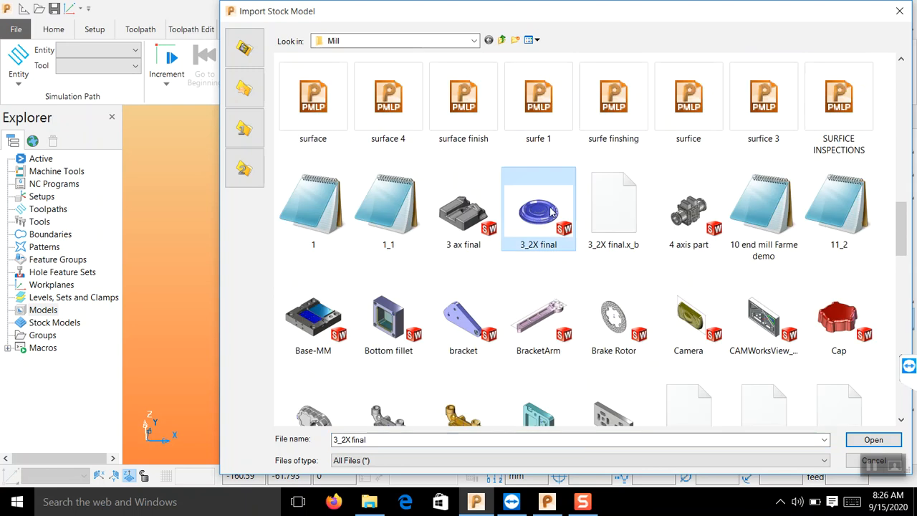
pyautogui.click(873, 439)
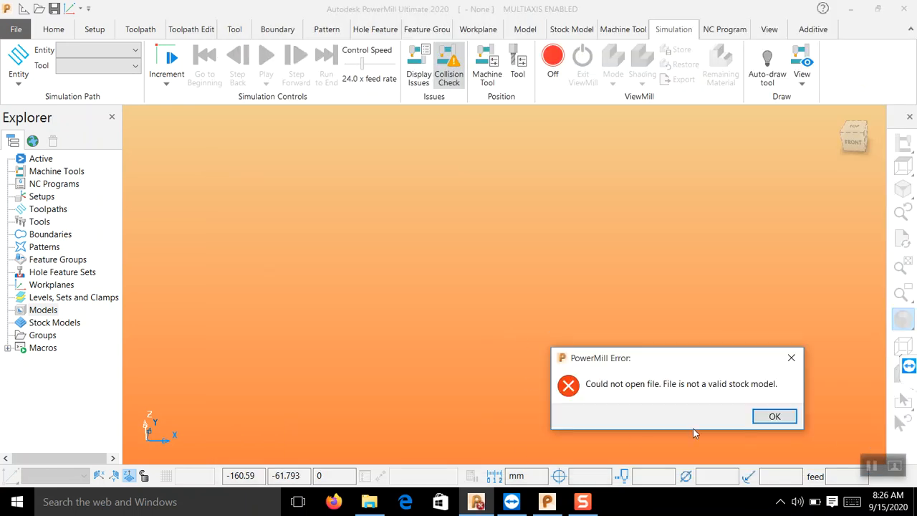
pyautogui.click(774, 418)
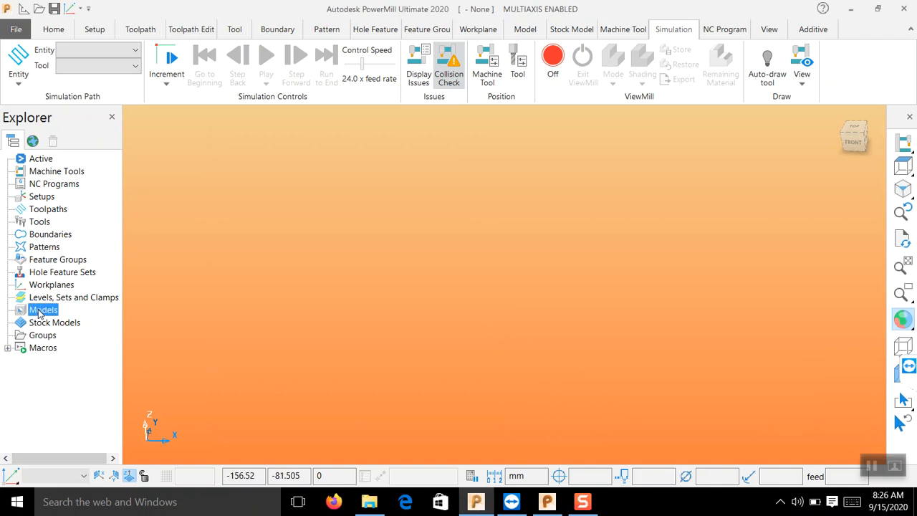
# - Import the 3_2X final part from the Mill folder as a model and close the translation report
pyautogui.rightClick(40, 314)
pyautogui.click(99, 227)
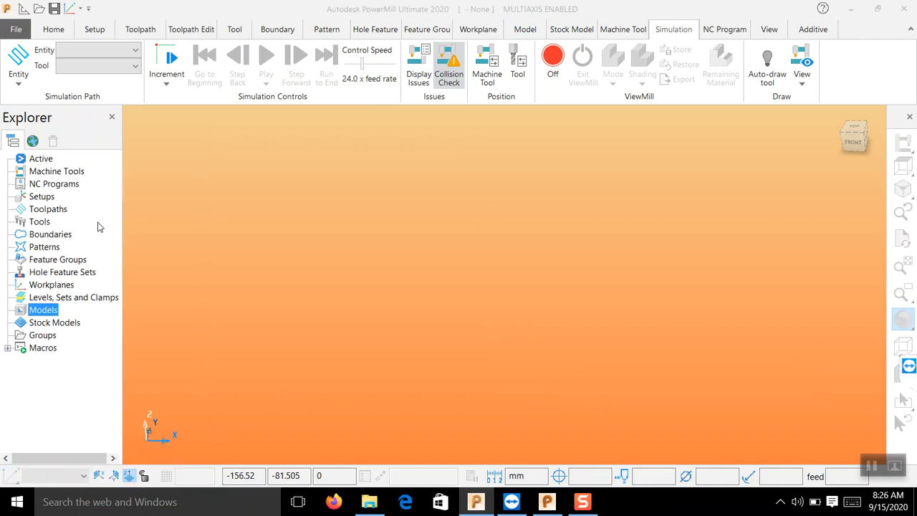
pyautogui.scroll(-10, 513, 237)
pyautogui.click(538, 369)
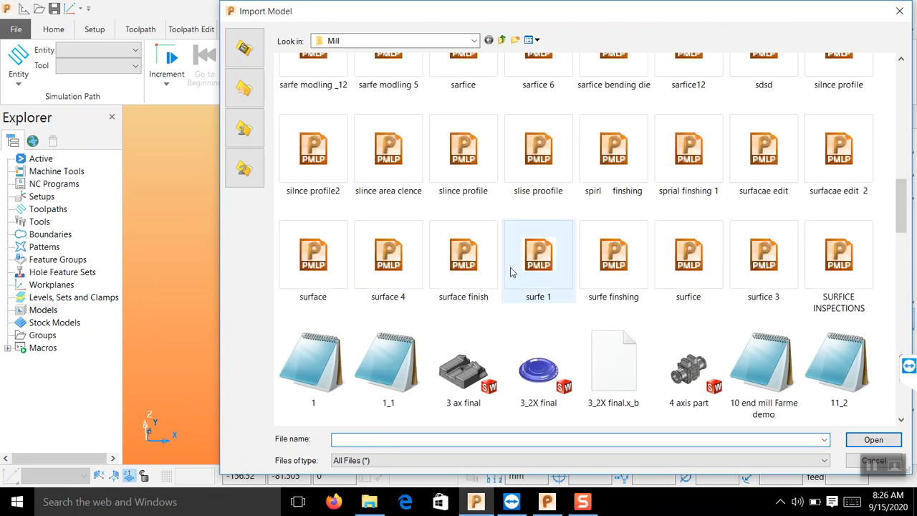
pyautogui.click(873, 440)
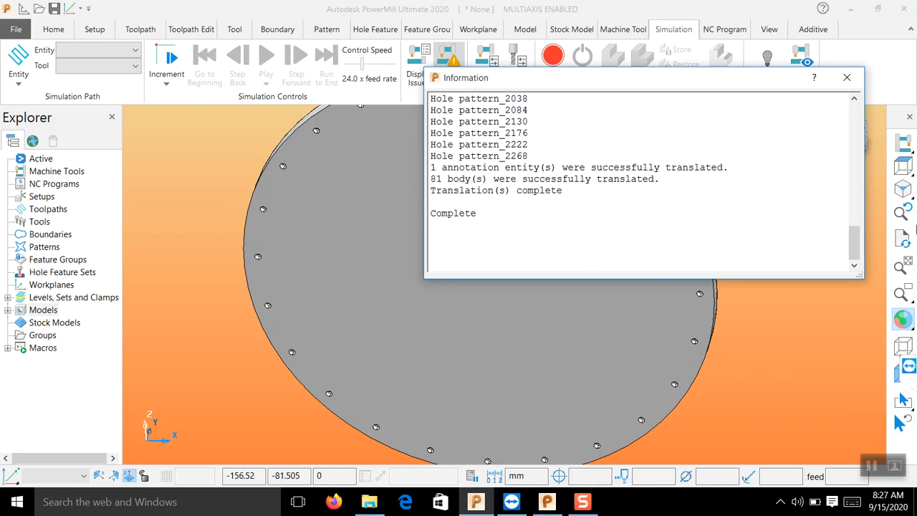
pyautogui.click(847, 77)
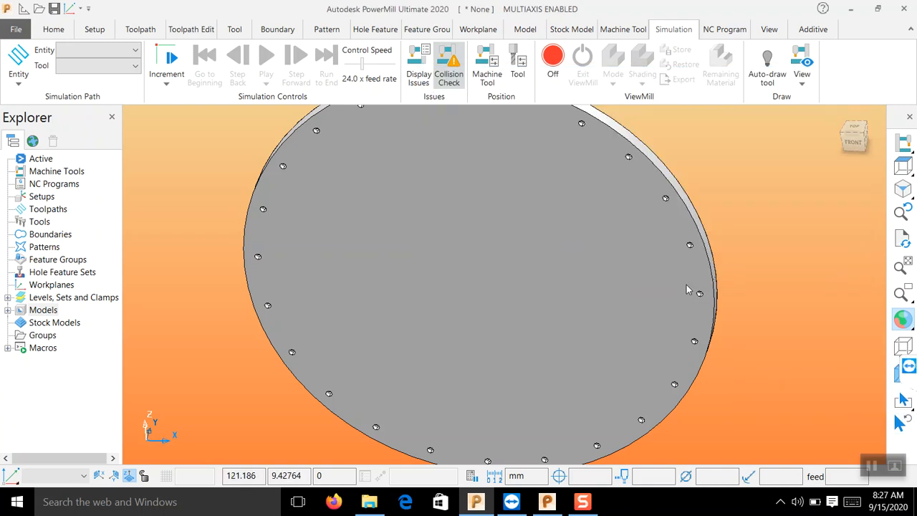
# - Rotate the disc model 90 degrees about the X axis and show it in an isometric view
pyautogui.scroll(-3, 500, 277)
pyautogui.moveTo(499, 277); pyautogui.dragTo(644, 323, button='middle')
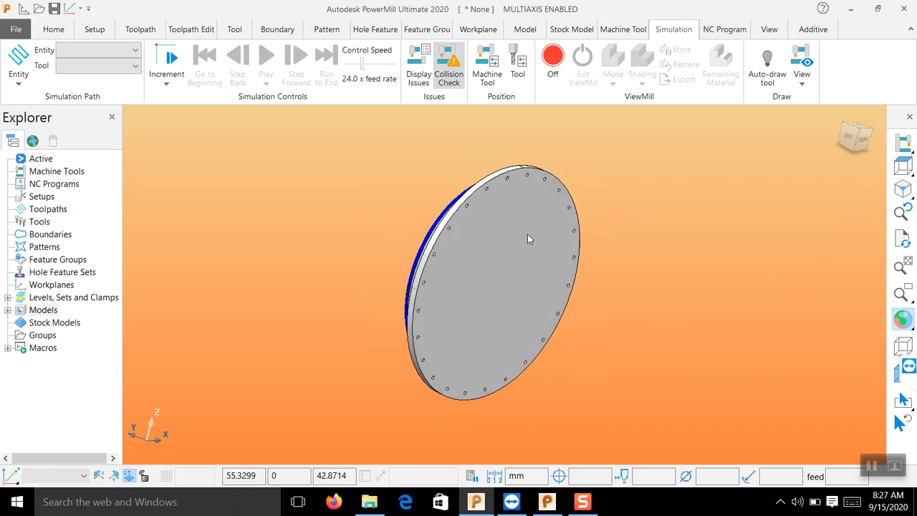
pyautogui.scroll(2, 528, 234)
pyautogui.moveTo(528, 234); pyautogui.dragTo(481, 221, button='middle')
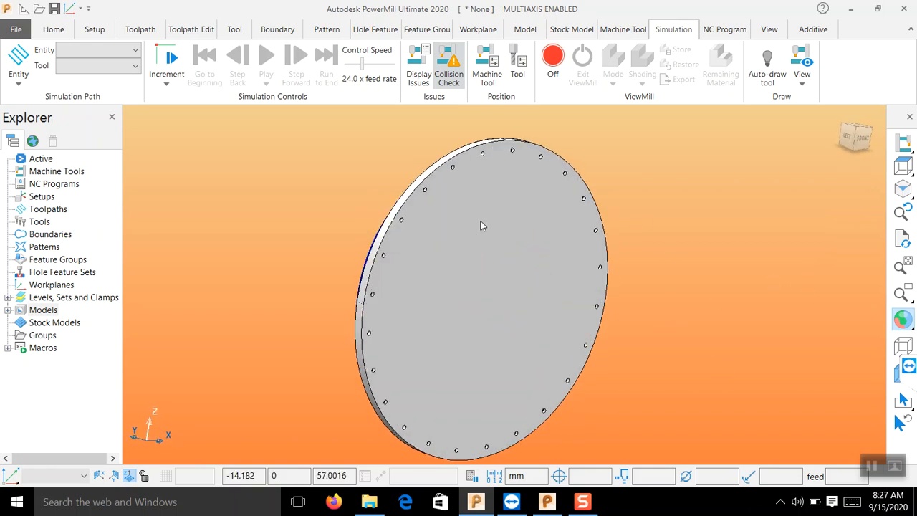
pyautogui.click(625, 30)
pyautogui.click(580, 30)
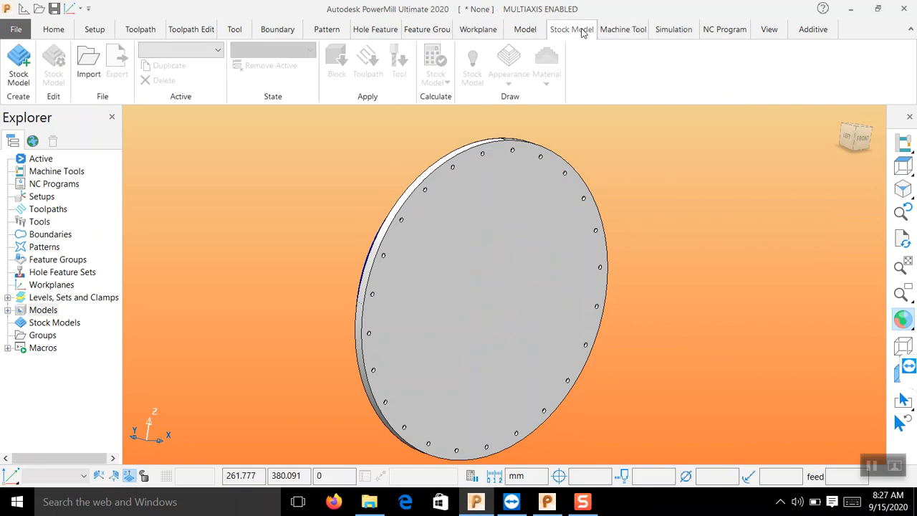
pyautogui.click(671, 31)
pyautogui.click(726, 31)
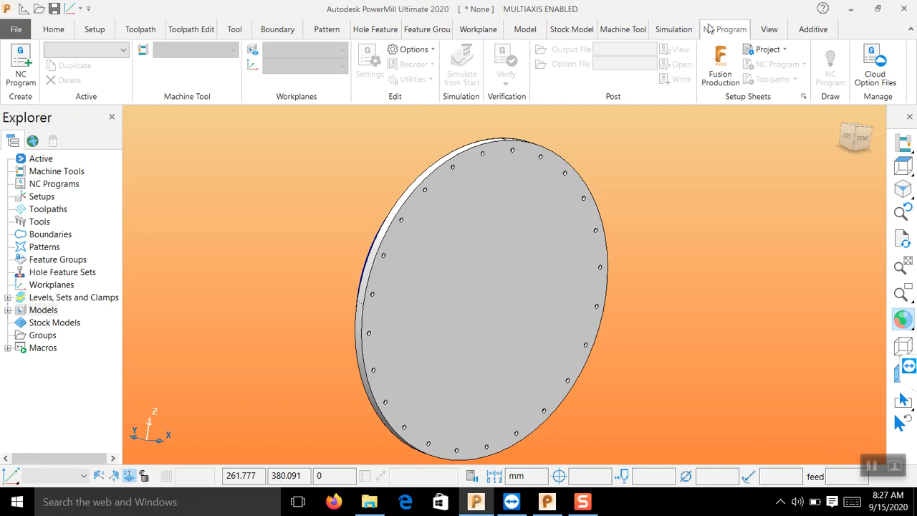
pyautogui.click(525, 30)
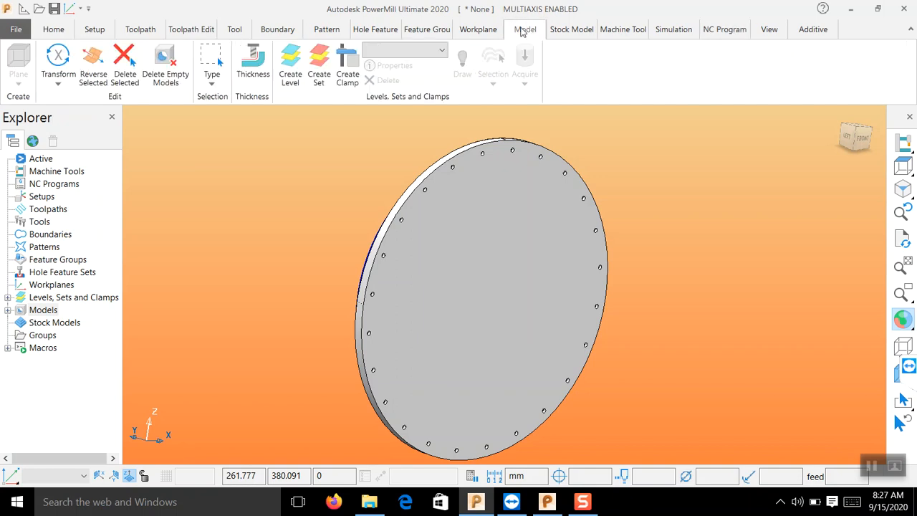
pyautogui.click(58, 79)
pyautogui.click(63, 194)
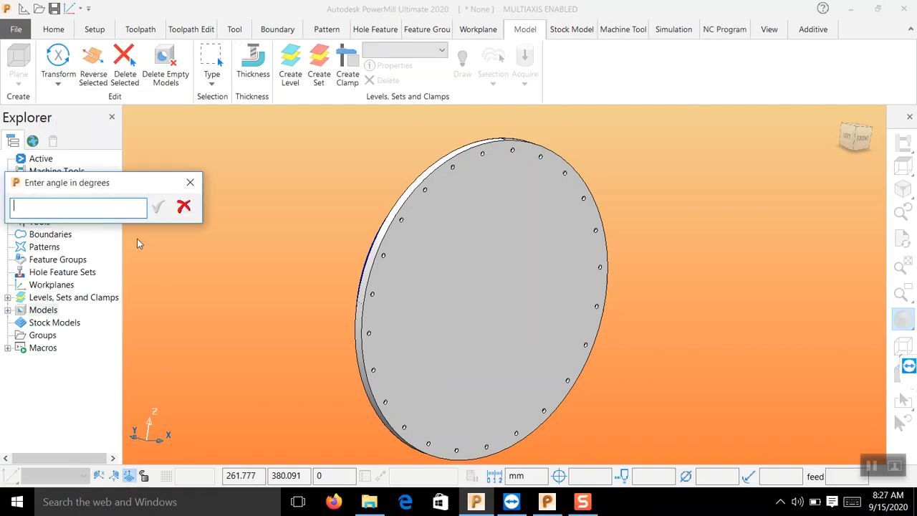
pyautogui.write('90')
pyautogui.press('Return')
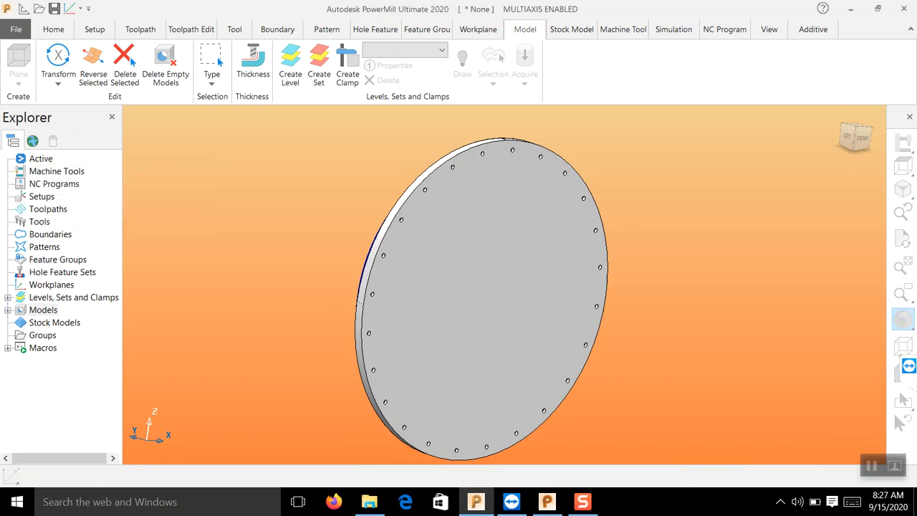
pyautogui.click(903, 189)
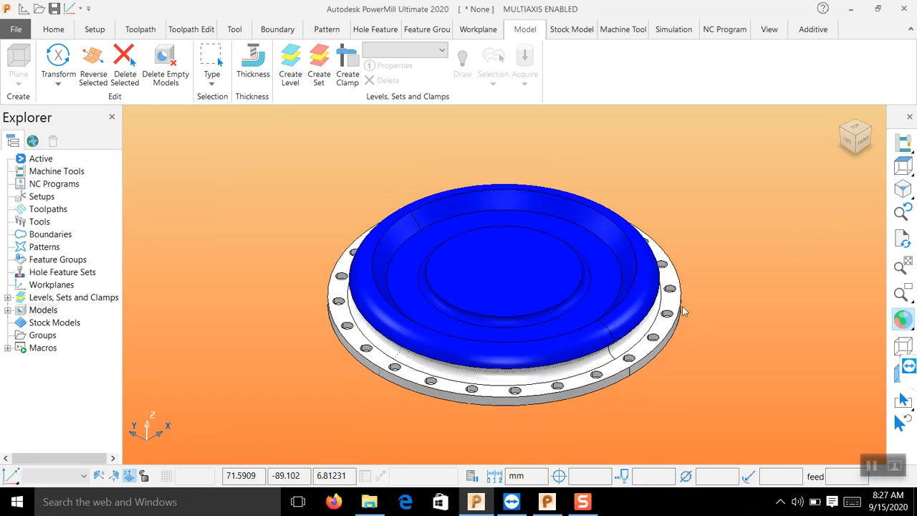
# - Calculate and draw a box block around the model, set its minimum Z to 0, and accept it
pyautogui.click(53, 30)
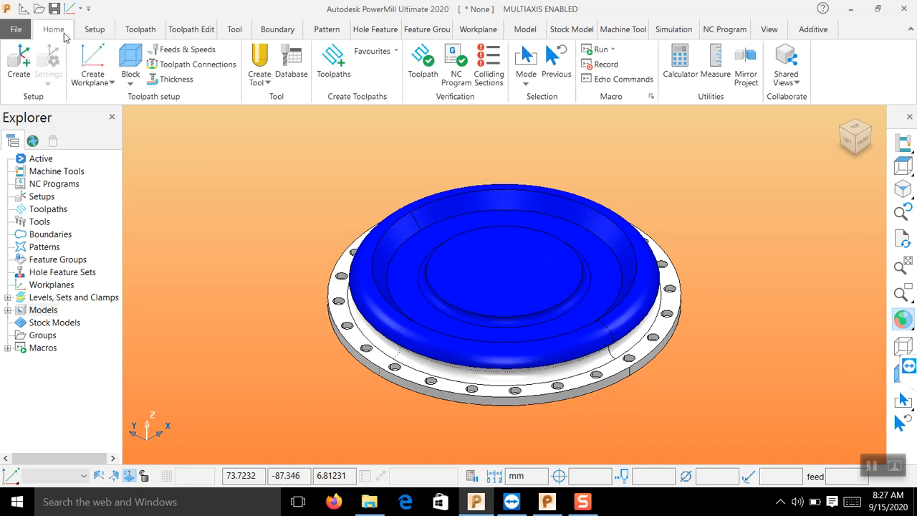
pyautogui.click(131, 66)
pyautogui.click(285, 410)
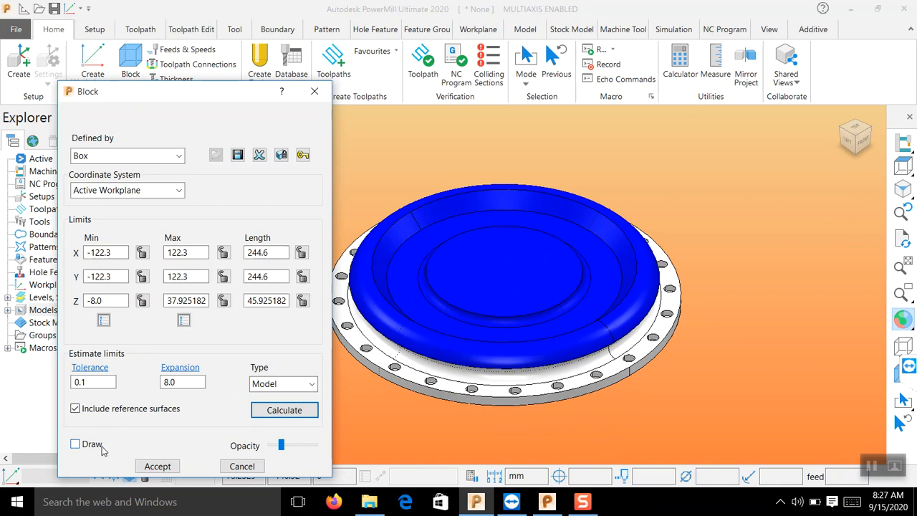
pyautogui.click(75, 444)
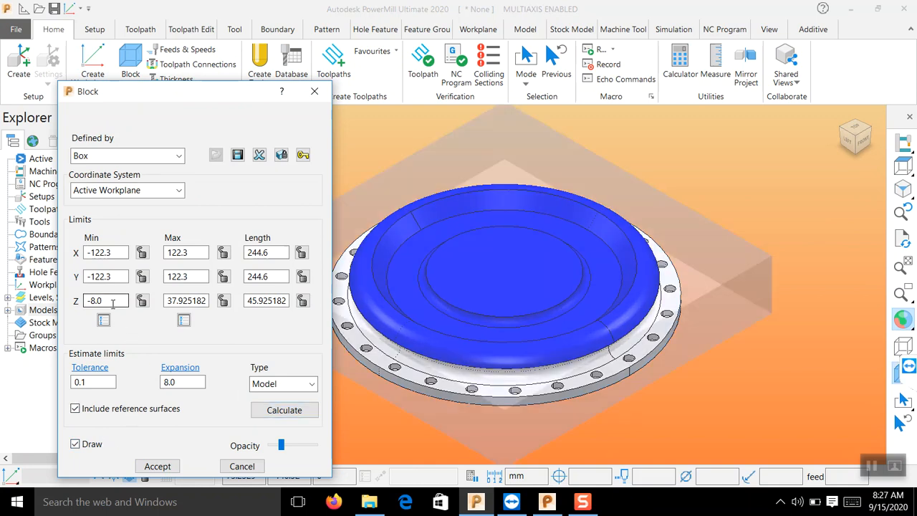
pyautogui.write('0')
pyautogui.press('Return')
pyautogui.moveTo(657, 227); pyautogui.dragTo(686, 292, button='middle')
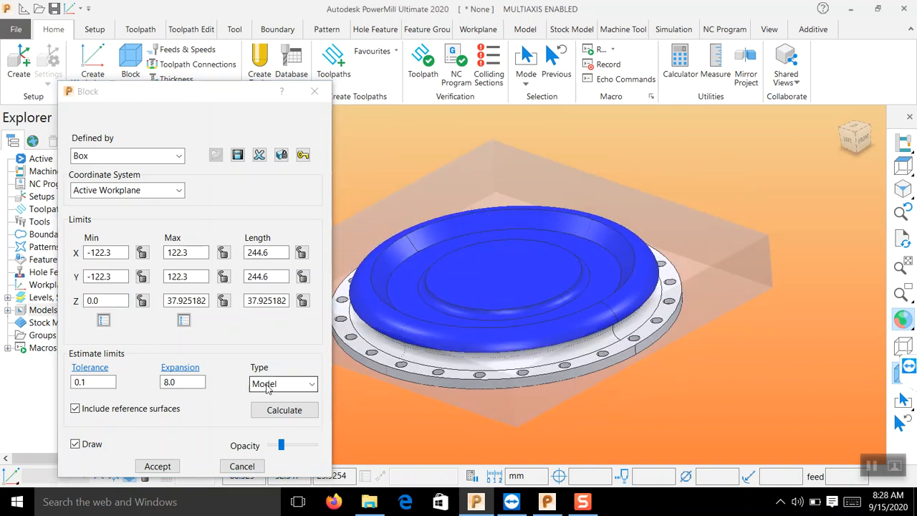
pyautogui.click(159, 465)
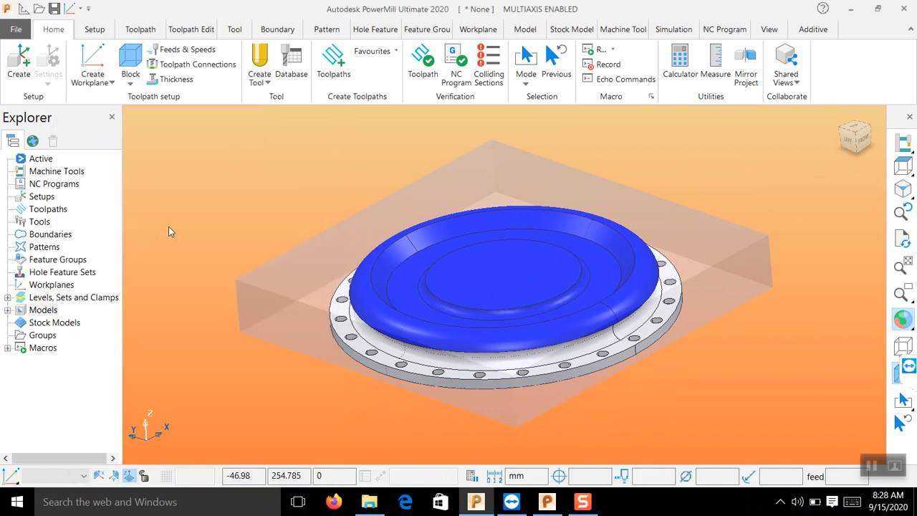
# - Create a ball nosed tool with an 8 mm diameter and 40 mm length, and hide the block
pyautogui.click(259, 60)
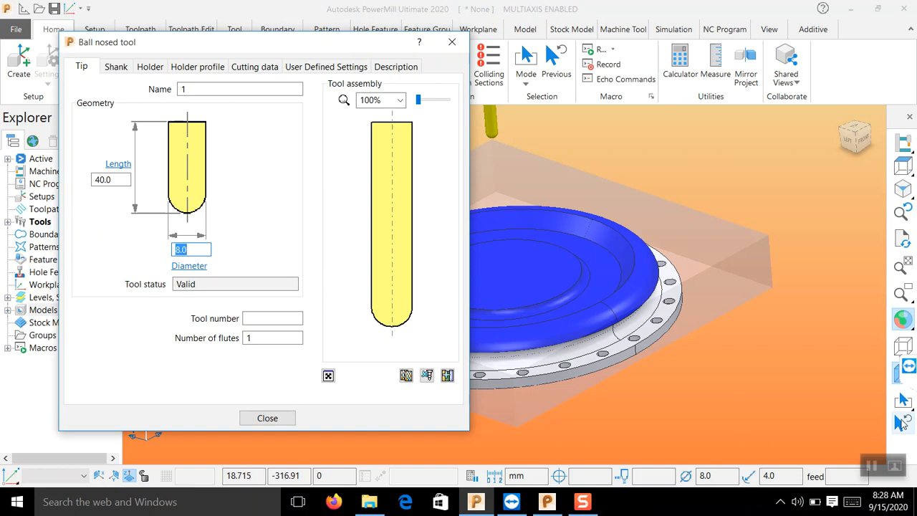
pyautogui.click(895, 379)
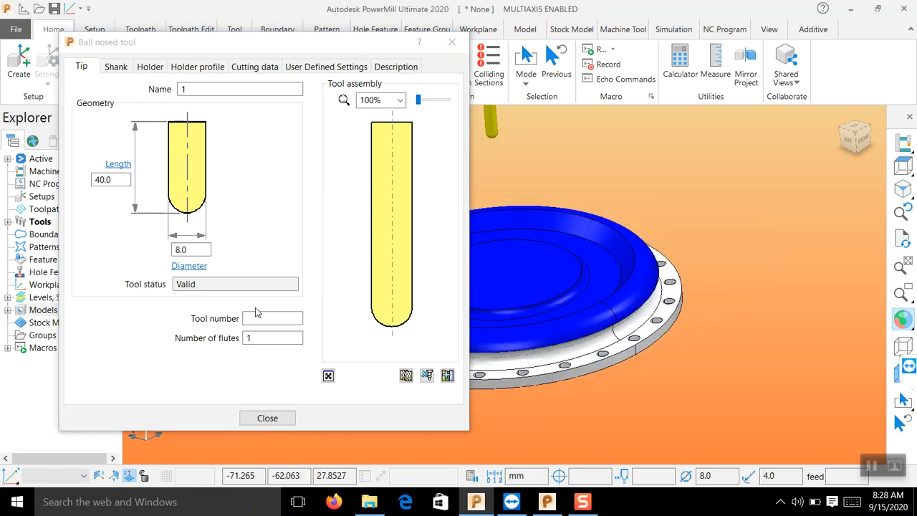
pyautogui.click(204, 248)
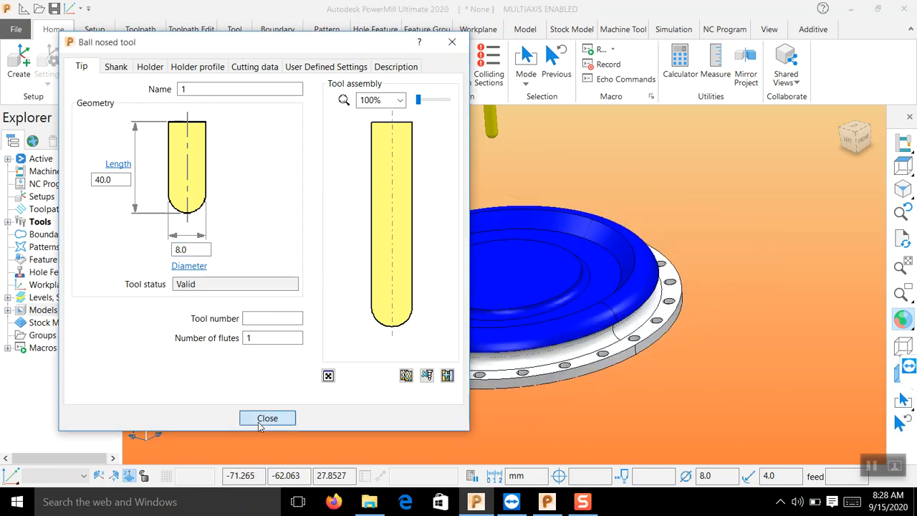
# - Add a holder component 12 mm in diameter and 40 mm long to the ball nosed tool
pyautogui.click(159, 67)
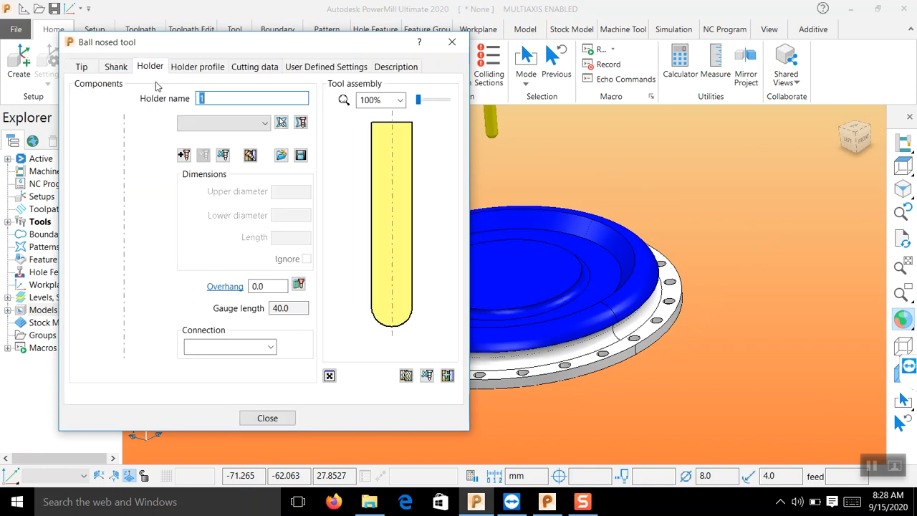
pyautogui.click(183, 154)
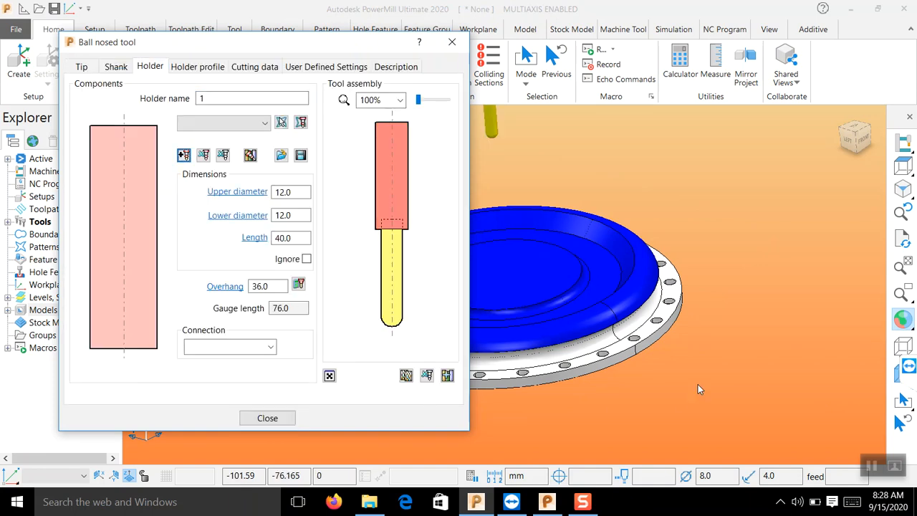
pyautogui.scroll(-3, 697, 386)
pyautogui.scroll(2, 629, 354)
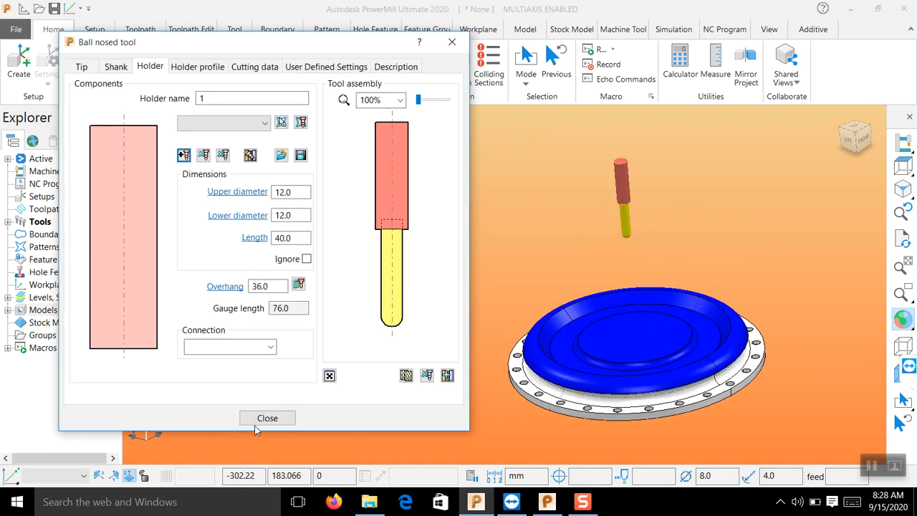
pyautogui.click(260, 420)
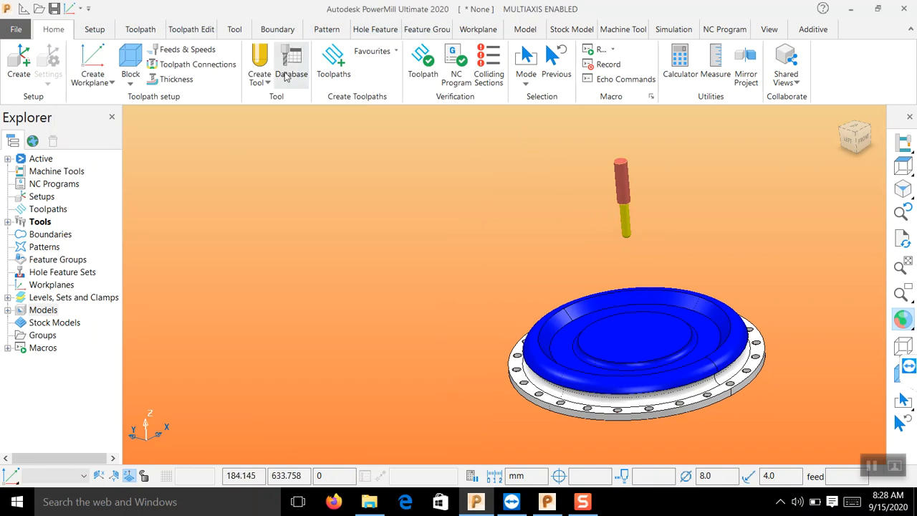
# - Start a Parametric Spiral Finishing toolpath and create a new pattern for its central curve
pyautogui.click(333, 66)
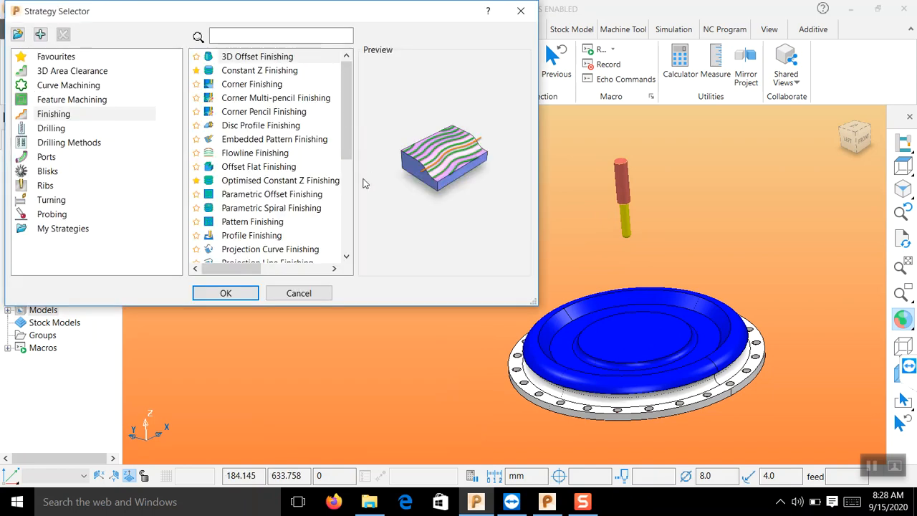
pyautogui.click(273, 208)
pyautogui.click(232, 293)
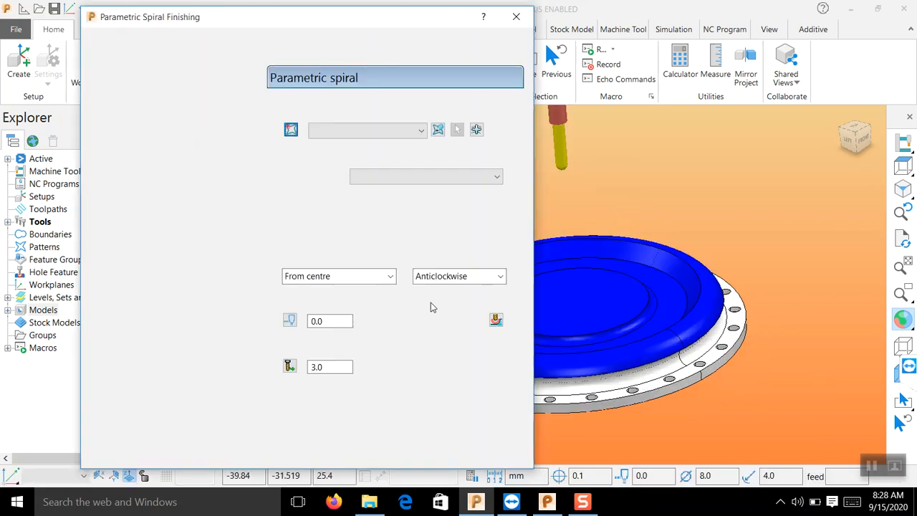
pyautogui.click(289, 131)
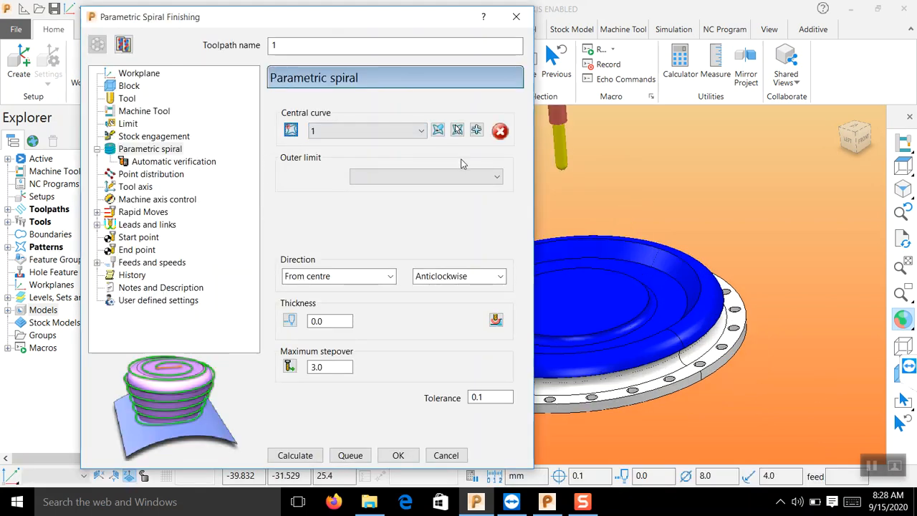
# - Draw a circle of 4 mm radius at the centre of the disc's upper face in the central curve pattern and accept it
pyautogui.click(437, 131)
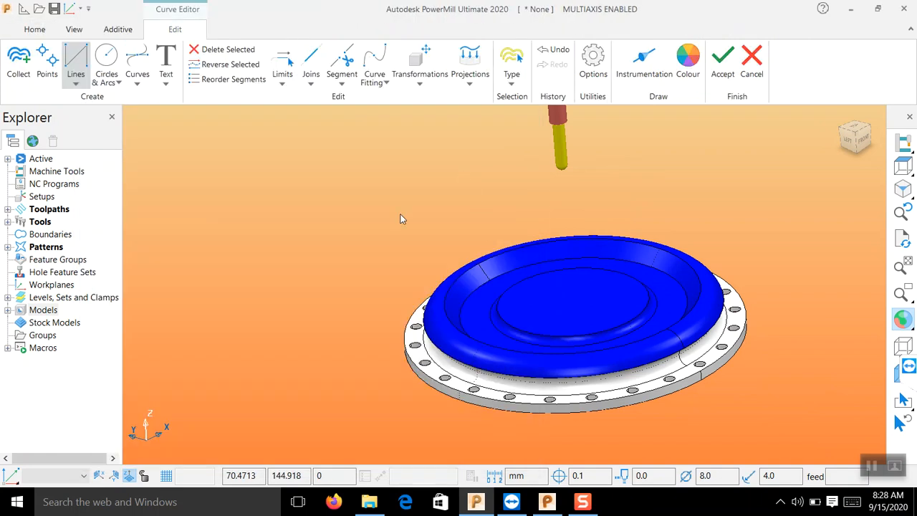
pyautogui.click(109, 63)
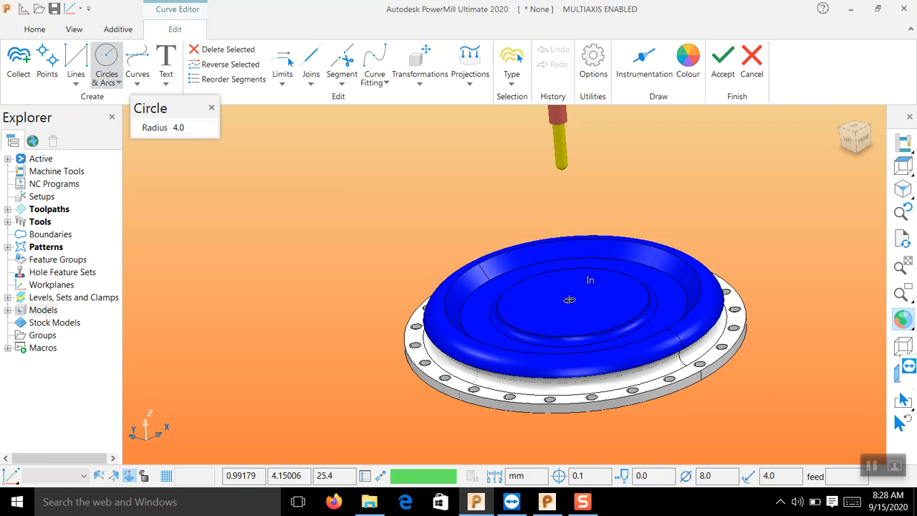
pyautogui.click(569, 299)
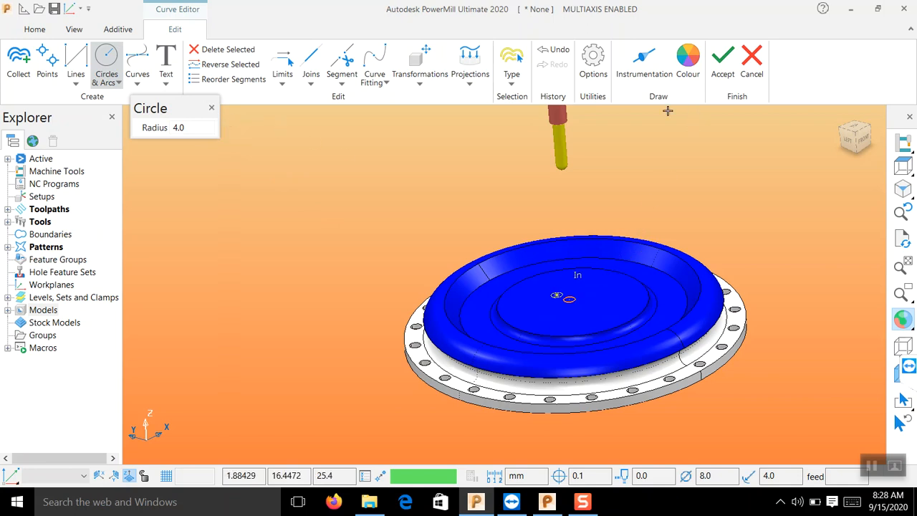
pyautogui.click(720, 75)
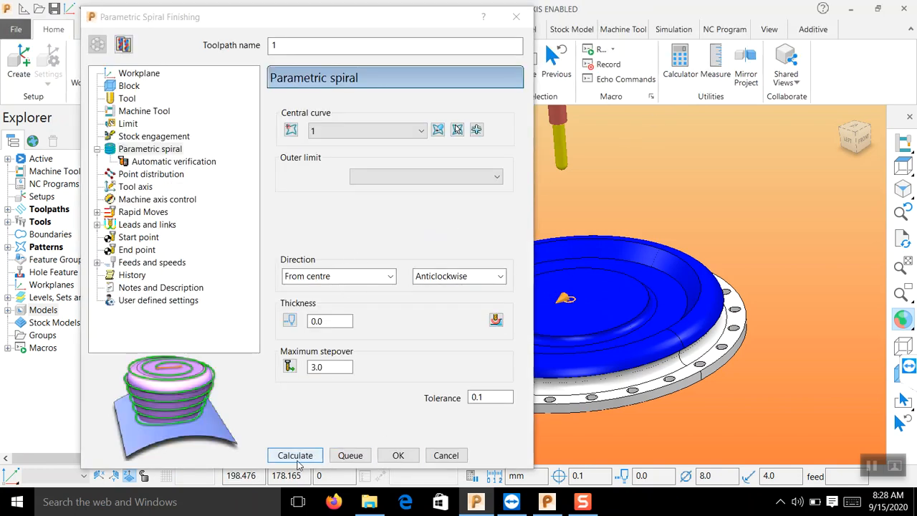
# - Calculate the parametric spiral toolpath with a 3 mm maximum stepover and close its settings
pyautogui.doubleClick(342, 366)
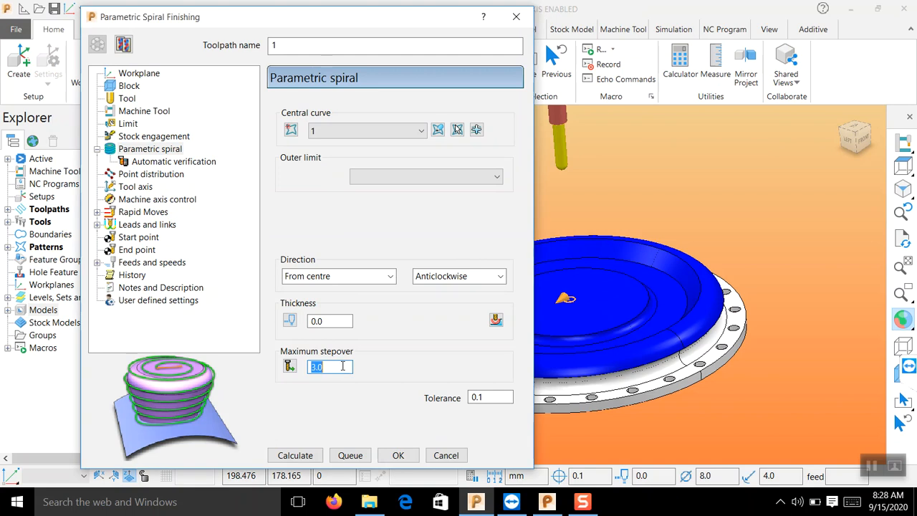
pyautogui.click(303, 459)
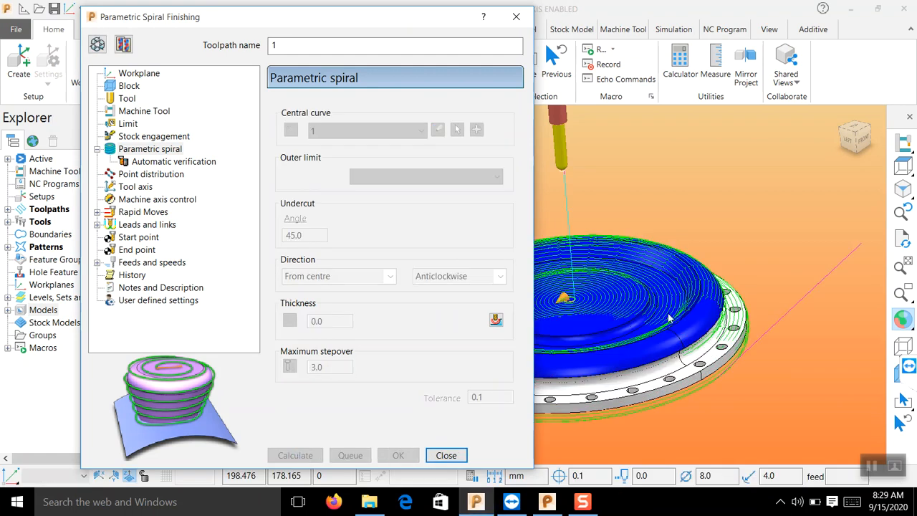
pyautogui.scroll(-3, 668, 319)
pyautogui.scroll(2, 638, 344)
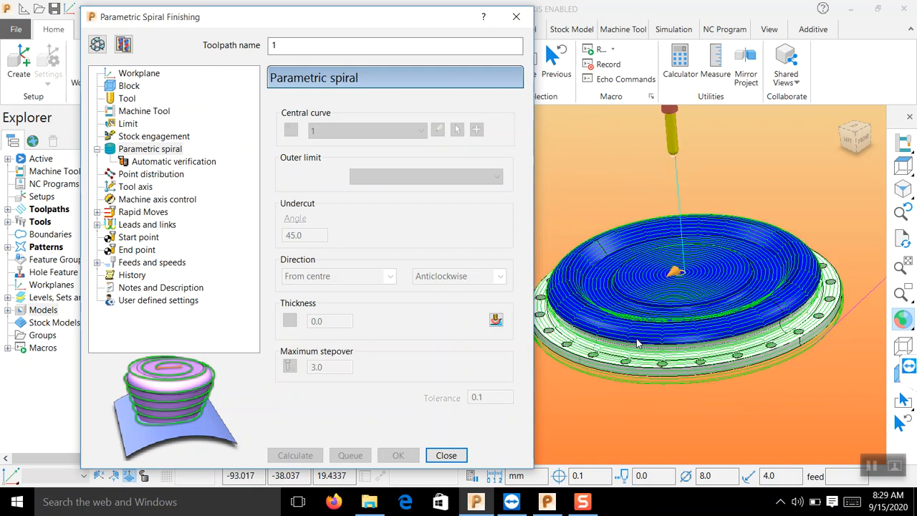
pyautogui.click(446, 455)
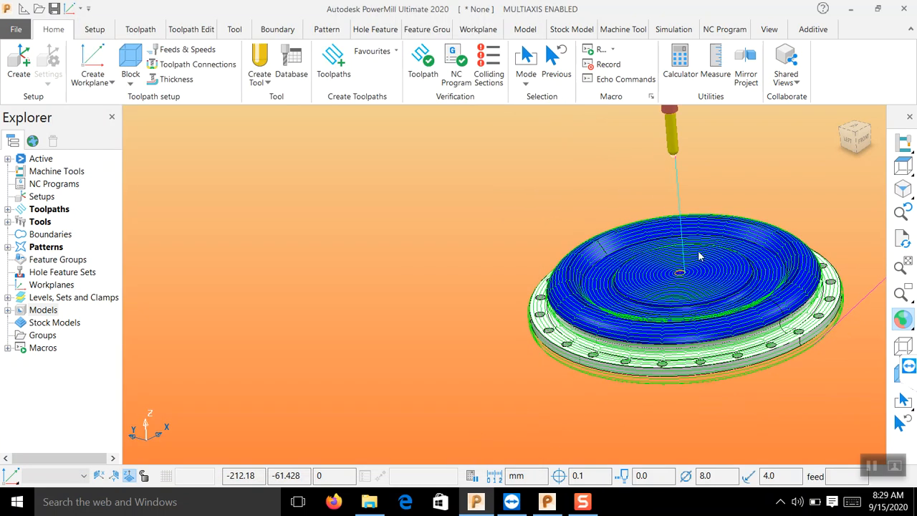
# - Examine how the calculated spiral toolpath covers the disc's upper face, side groove and drilled flange
pyautogui.scroll(-1, 718, 260)
pyautogui.moveTo(718, 260); pyautogui.dragTo(630, 388, button='middle')
pyautogui.scroll(4, 631, 388)
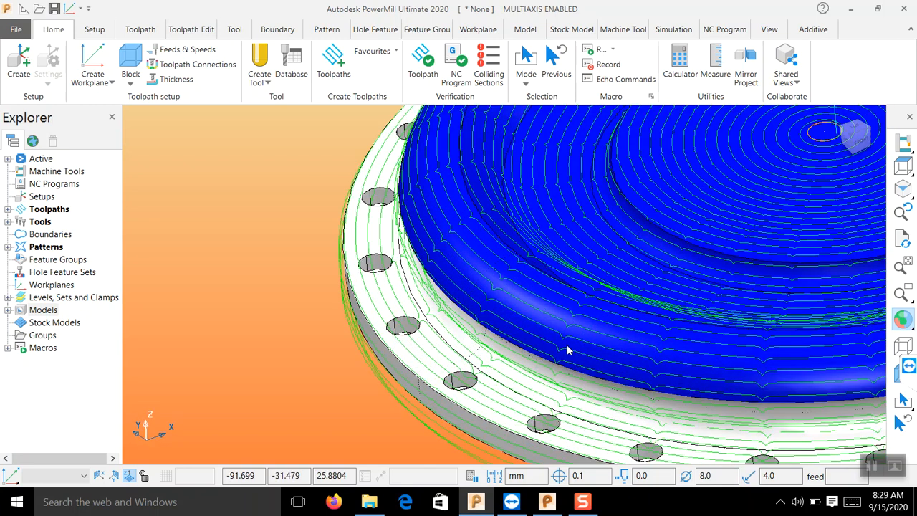
pyautogui.scroll(-5, 460, 370)
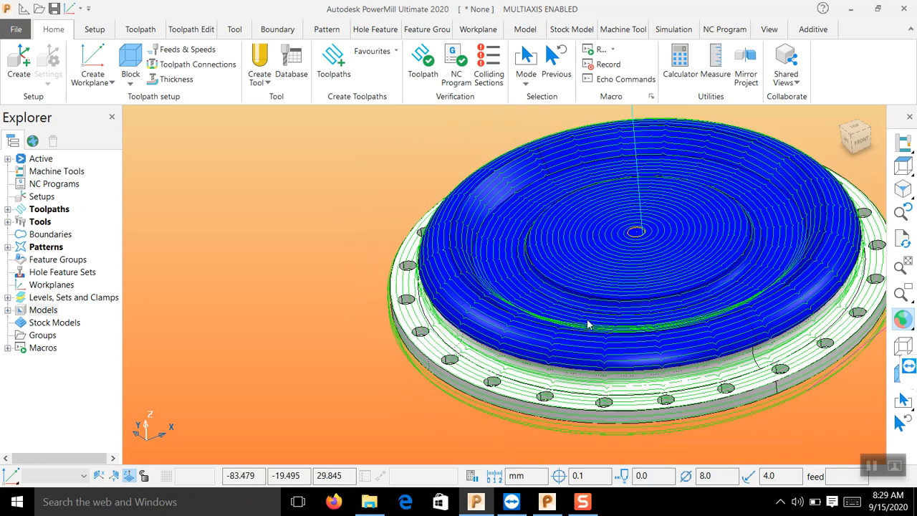
pyautogui.scroll(5, 734, 406)
pyautogui.moveTo(724, 304); pyautogui.dragTo(675, 385, button='middle')
pyautogui.scroll(-4, 675, 384)
pyautogui.scroll(-2, 456, 324)
pyautogui.scroll(1, 555, 198)
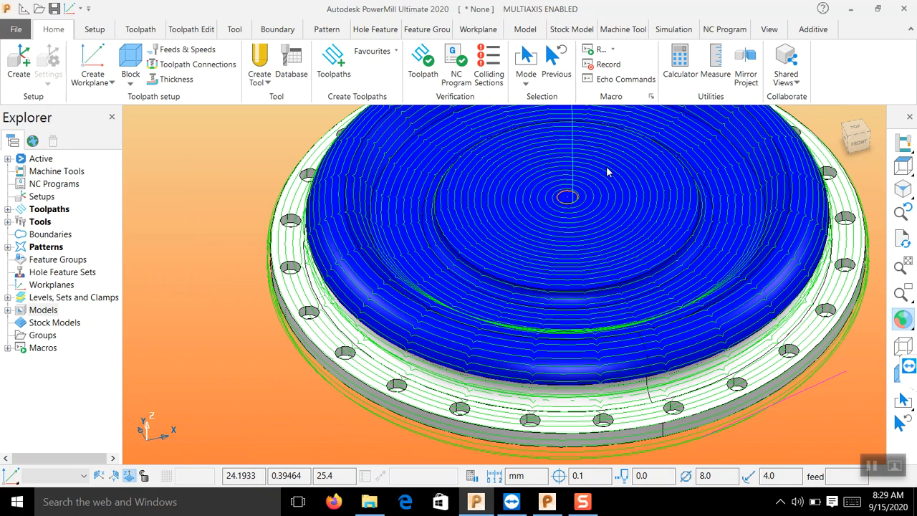
pyautogui.scroll(-2, 367, 366)
pyautogui.scroll(3, 367, 365)
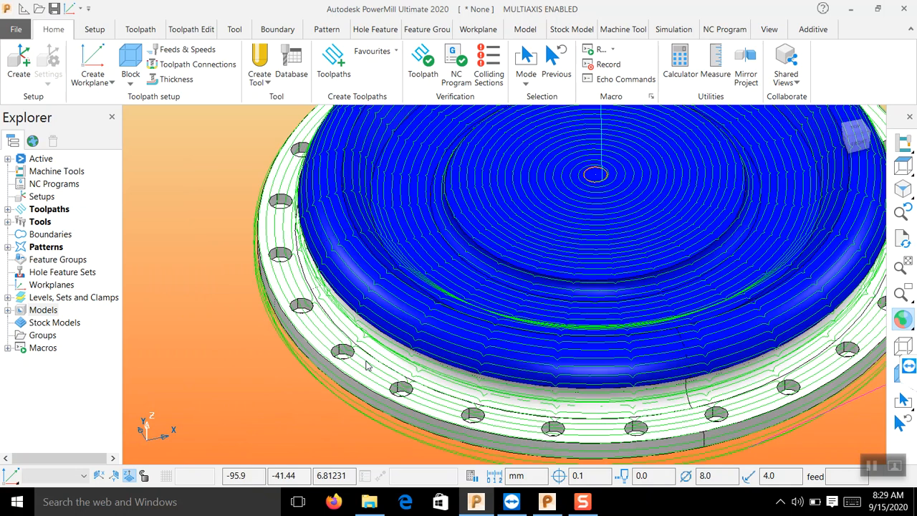
# - Save the project in the Mill folder under the name ps1
pyautogui.scroll(-1, 367, 366)
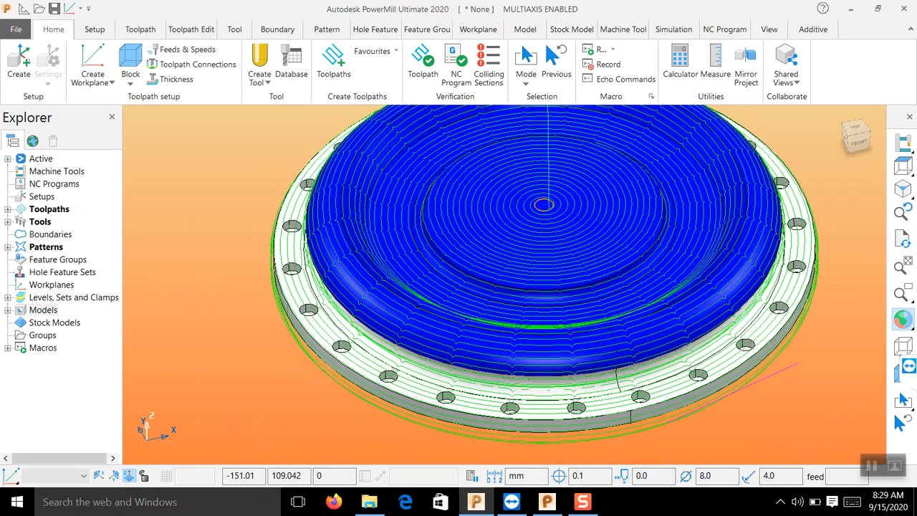
pyautogui.click(15, 29)
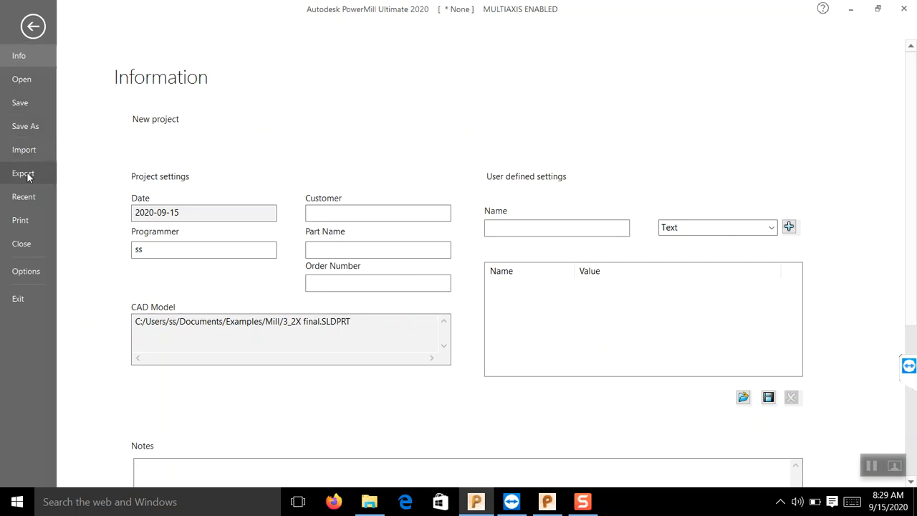
pyautogui.click(22, 110)
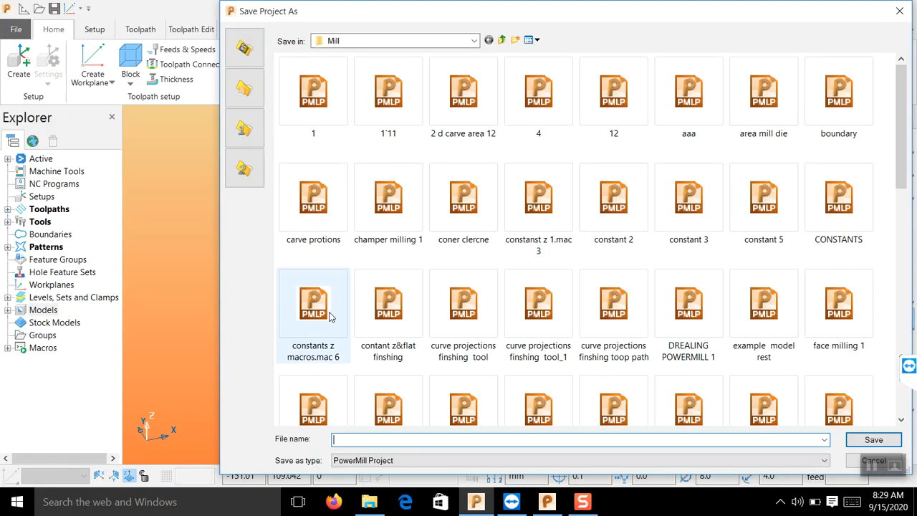
pyautogui.write('ps1')
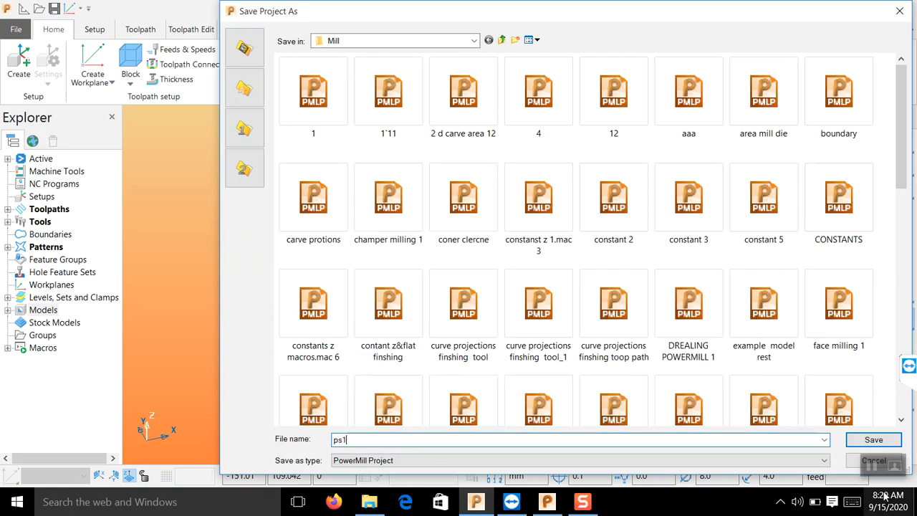
pyautogui.click(868, 439)
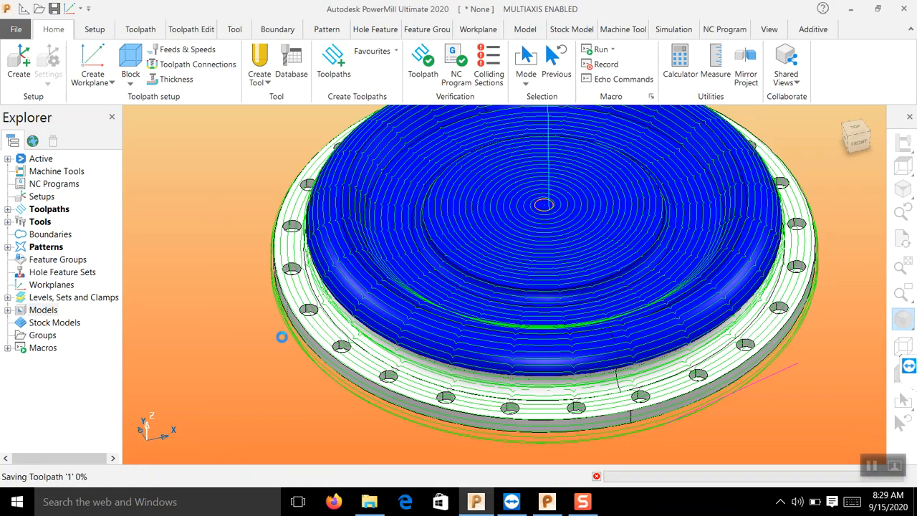
# - Hide the spiral toolpath 1 so that only the disc model is displayed
pyautogui.scroll(-3, 281, 336)
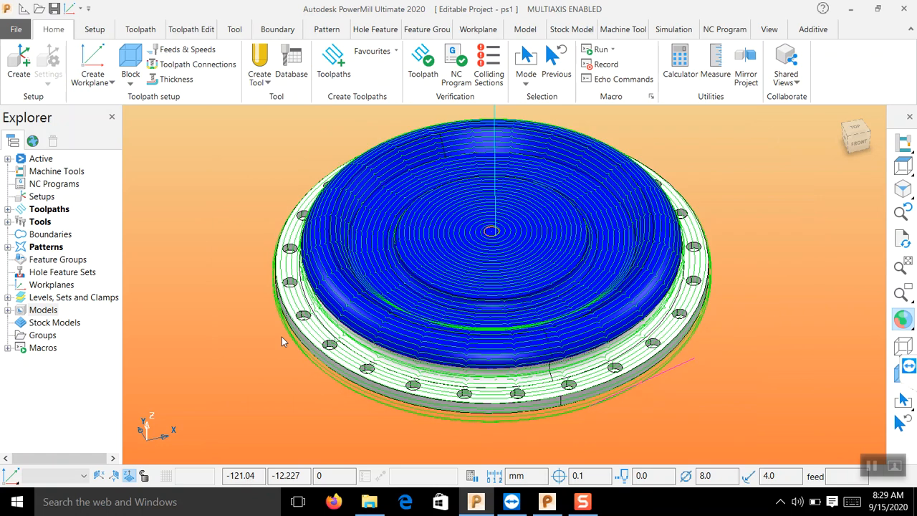
pyautogui.scroll(2, 282, 336)
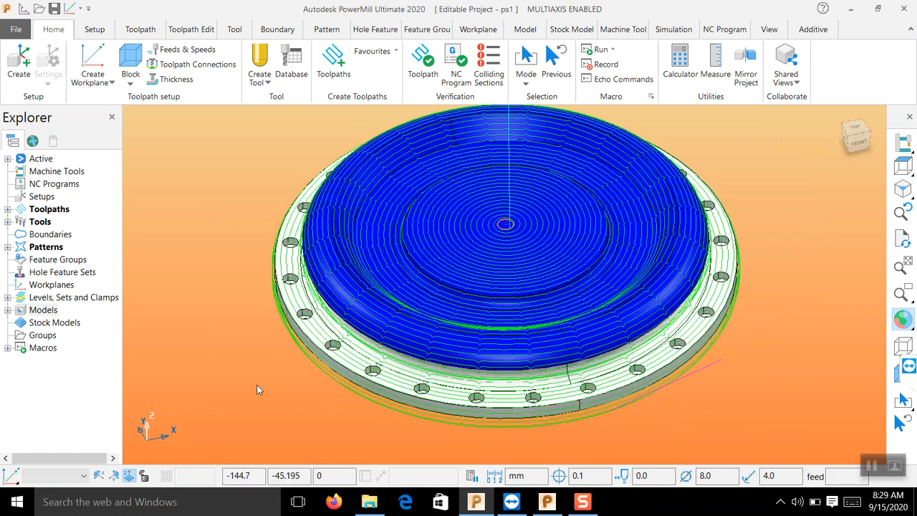
pyautogui.scroll(-3, 373, 394)
pyautogui.scroll(2, 374, 394)
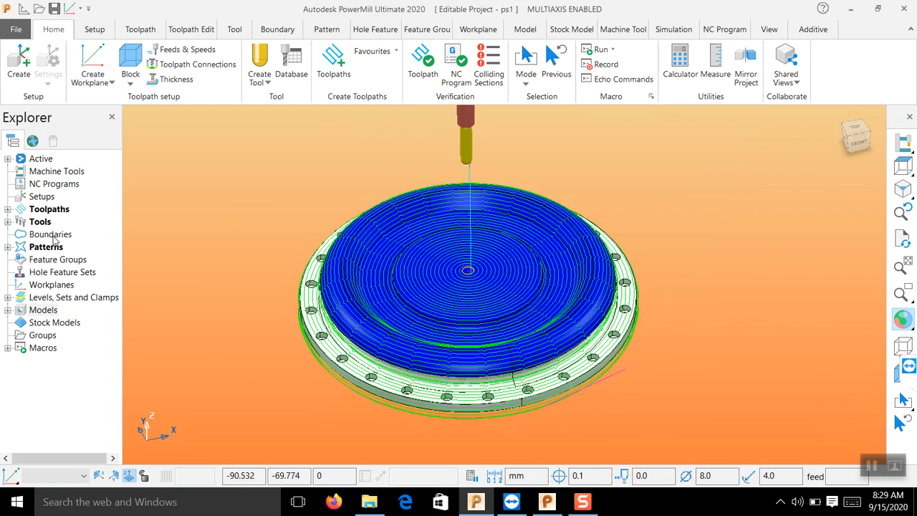
pyautogui.click(7, 209)
pyautogui.click(46, 223)
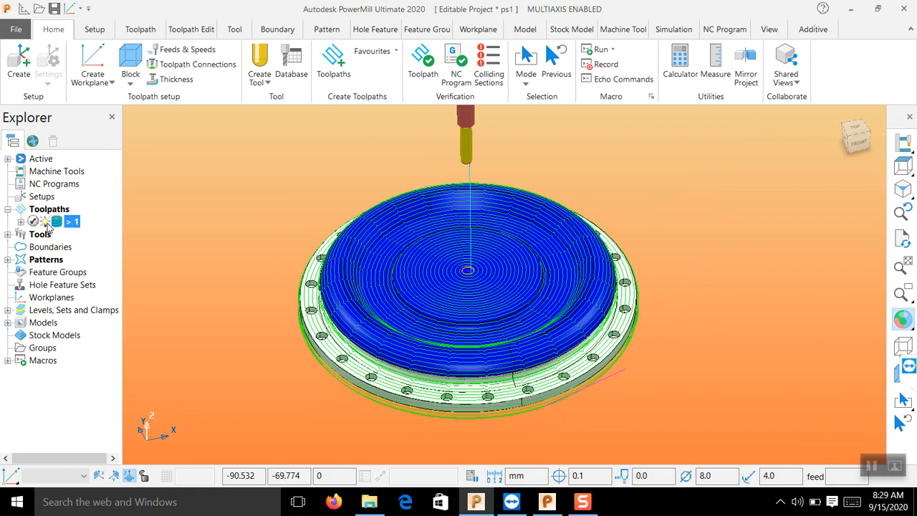
# - Send the flange's drilled upper face to Surface Modelling and switch to PowerMill Modeling
pyautogui.scroll(3, 420, 389)
pyautogui.scroll(4, 420, 389)
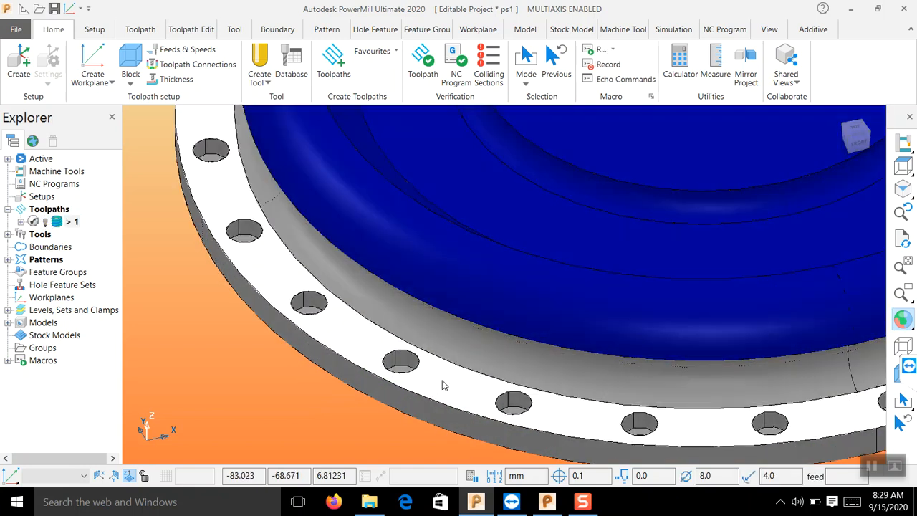
pyautogui.rightClick(442, 381)
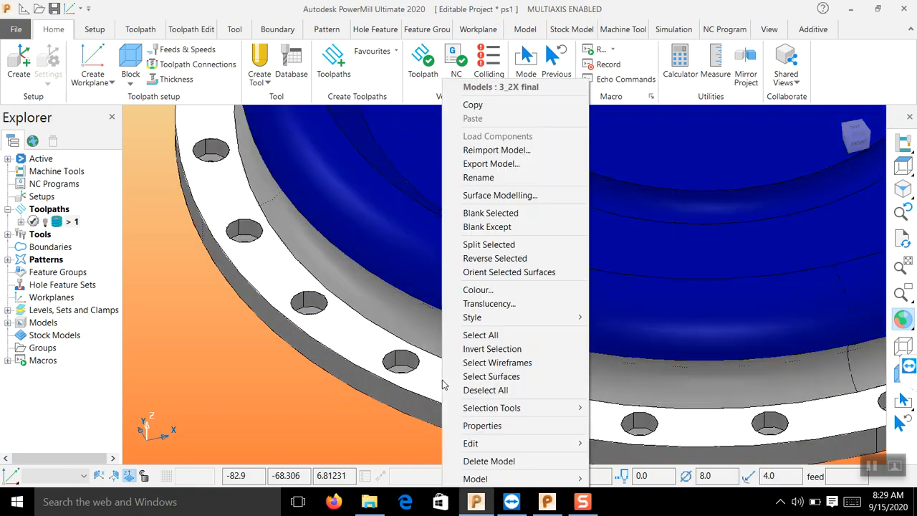
pyautogui.click(490, 196)
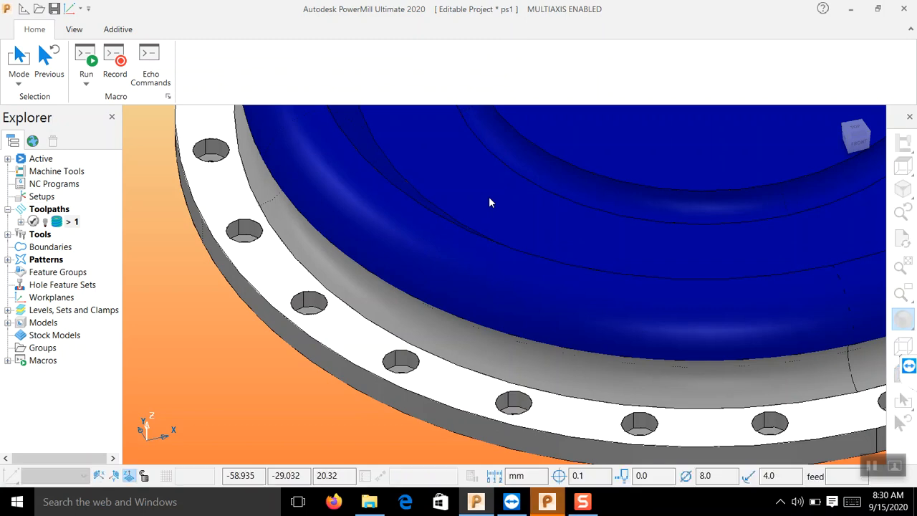
pyautogui.click(546, 504)
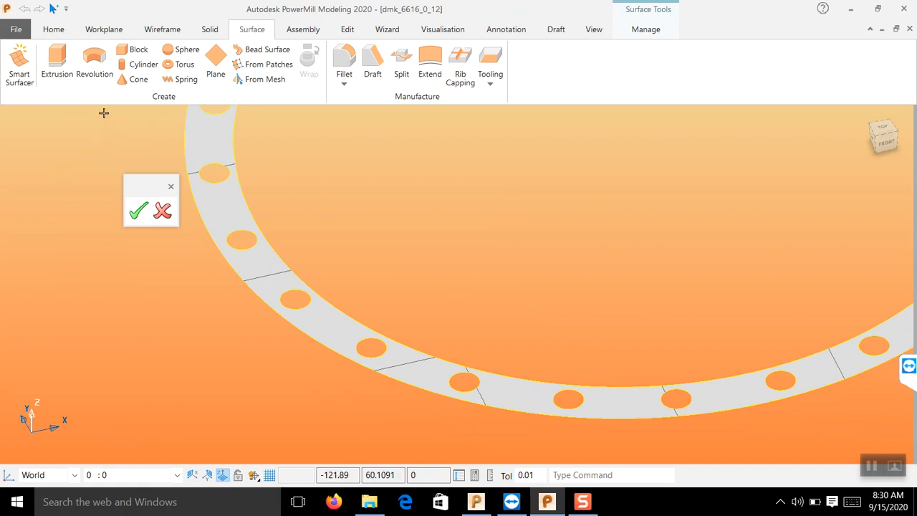
# - Cap one of the flange's bolt holes with a Smart Surfacer Fill-In surface tangent to the surrounding face
pyautogui.click(19, 66)
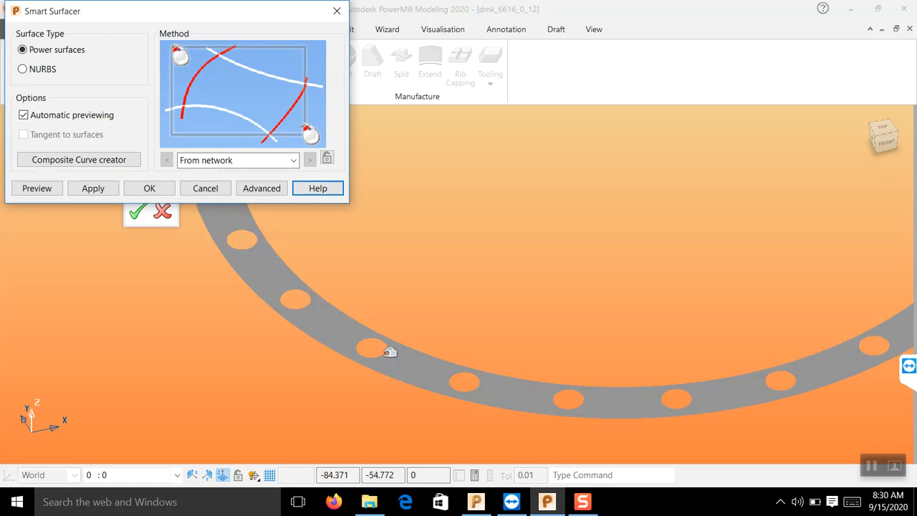
pyautogui.click(384, 350)
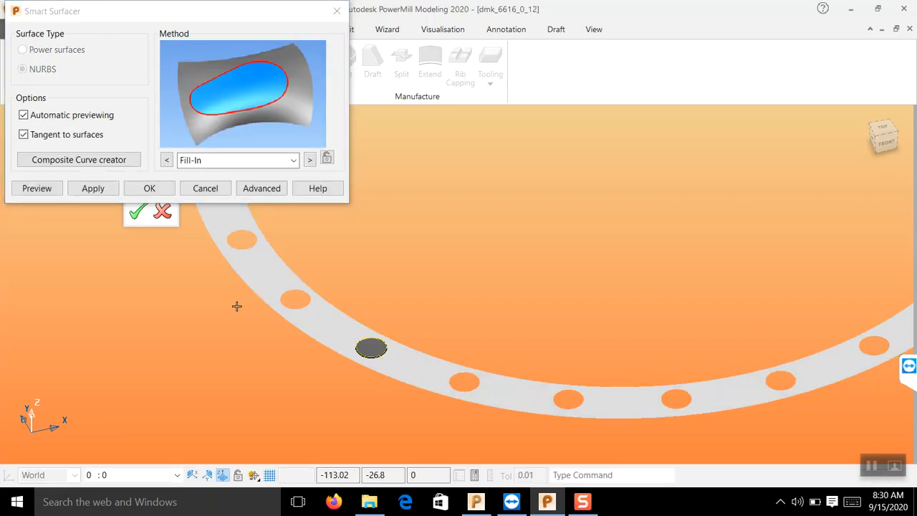
pyautogui.click(92, 188)
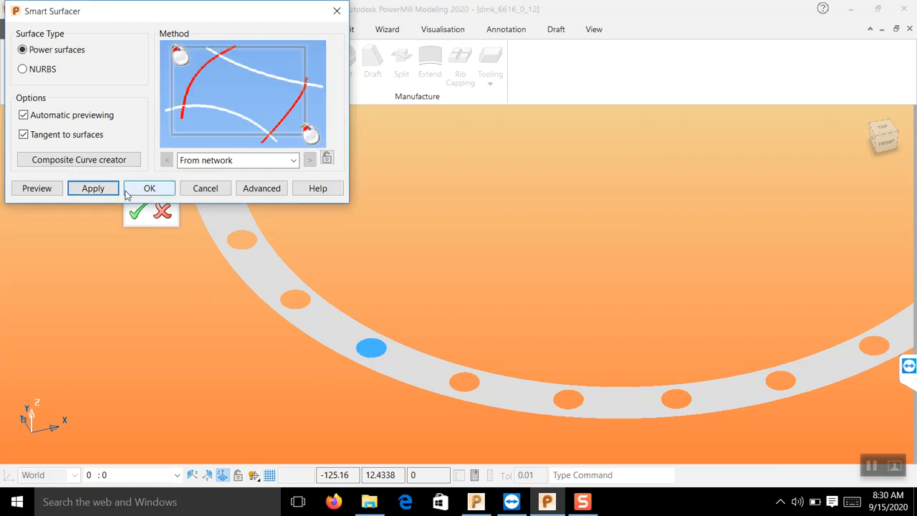
pyautogui.click(147, 188)
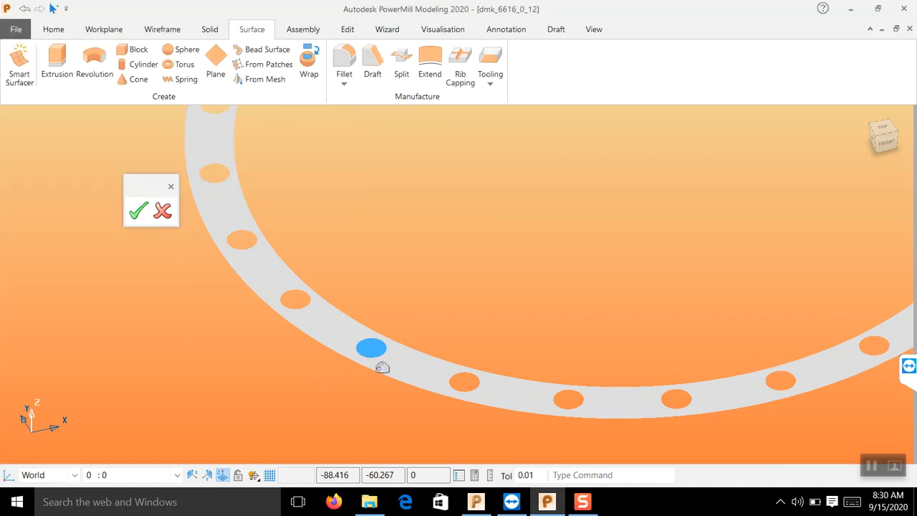
# - Create composite curves along the inner and outer edges of the flange ring
pyautogui.scroll(-3, 395, 374)
pyautogui.scroll(-4, 395, 376)
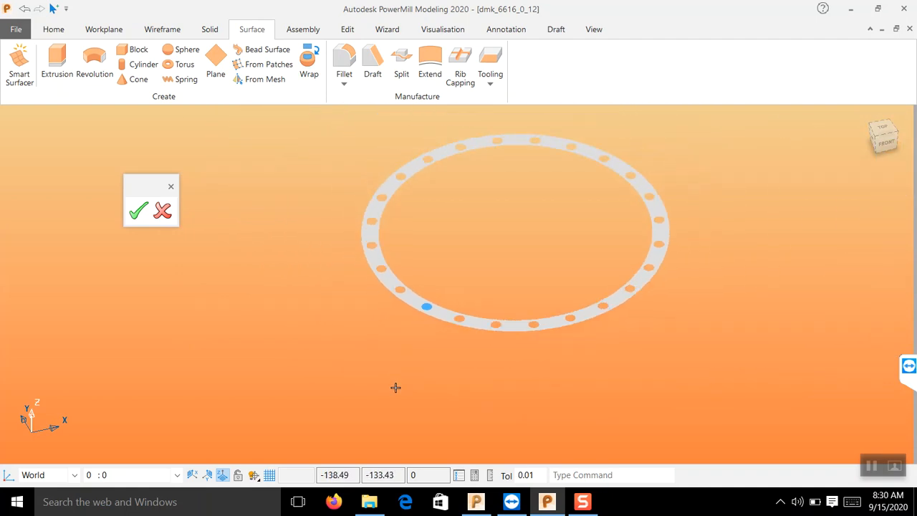
pyautogui.scroll(2, 520, 222)
pyautogui.scroll(2, 522, 217)
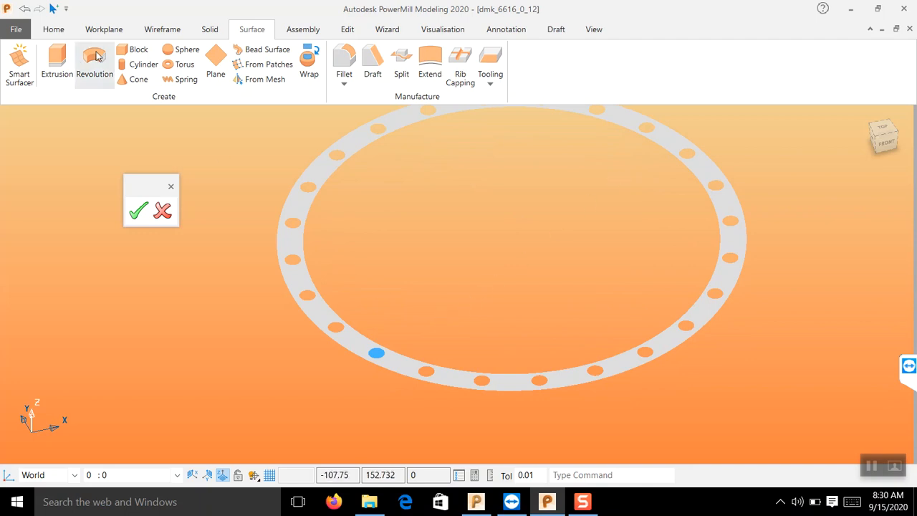
pyautogui.click(85, 32)
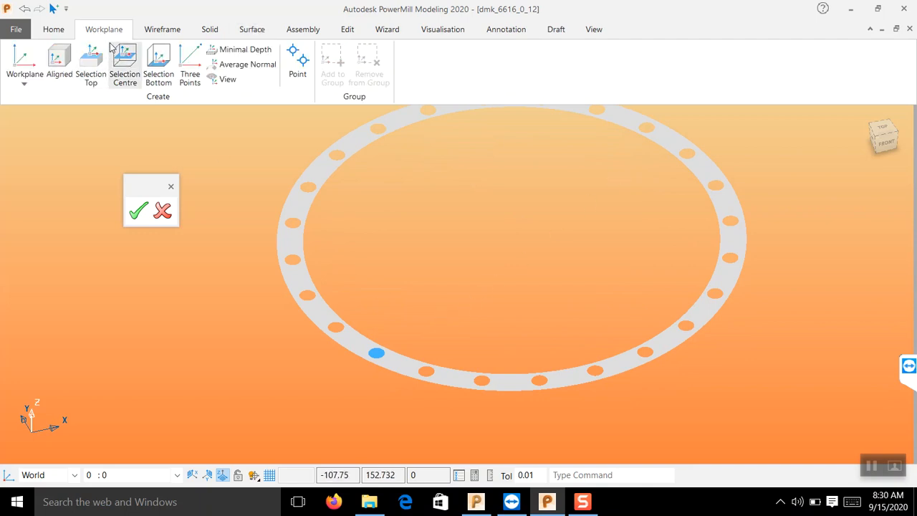
pyautogui.click(152, 35)
pyautogui.click(164, 63)
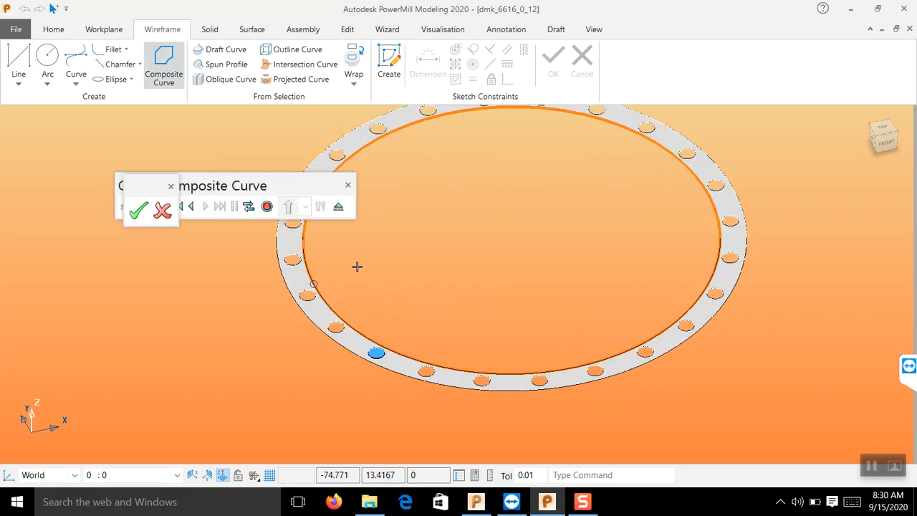
pyautogui.click(267, 207)
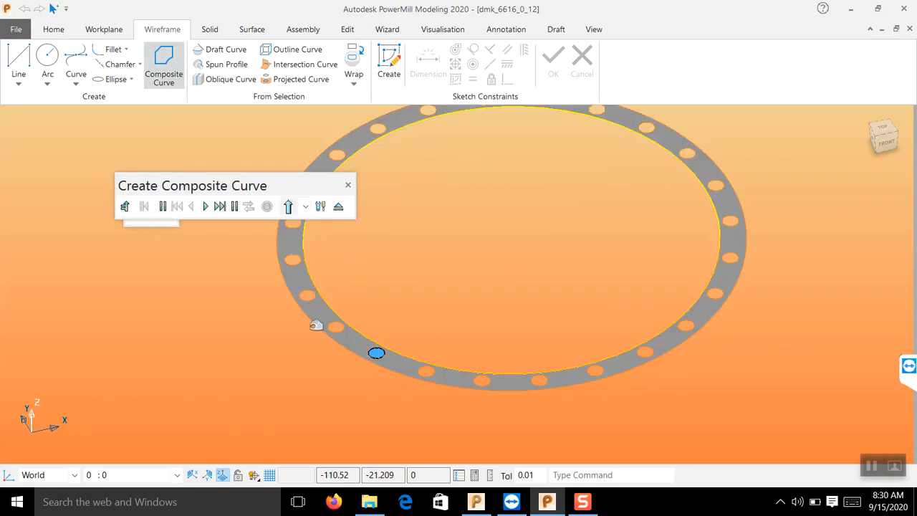
pyautogui.click(305, 292)
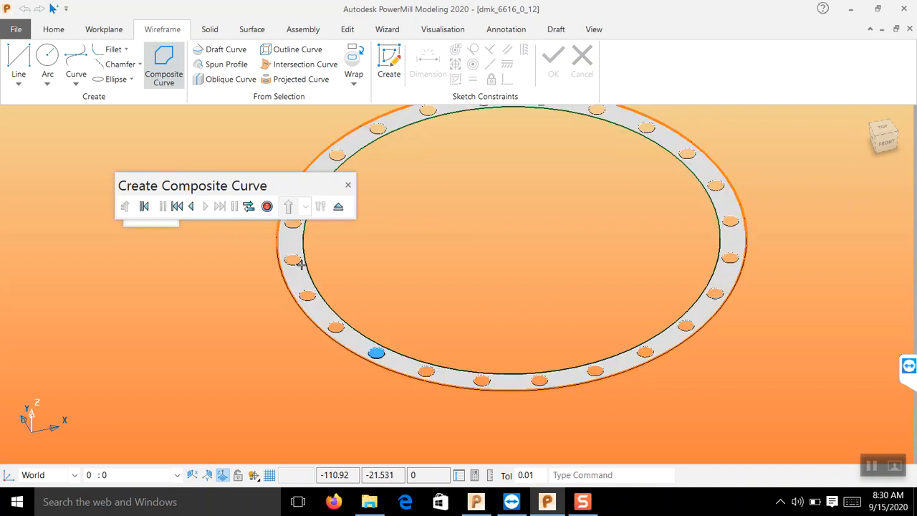
pyautogui.click(267, 208)
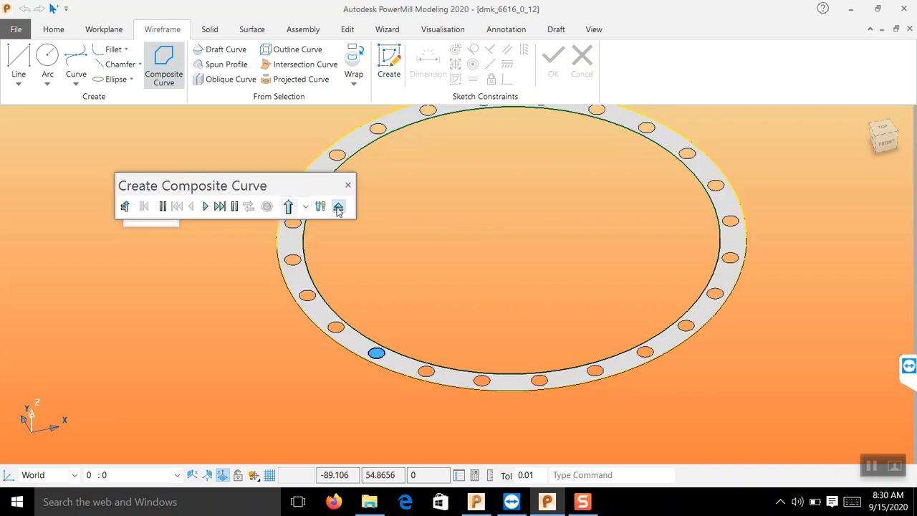
pyautogui.click(338, 207)
# - Create a Smart Surfacer Fill-In surface between the flange ring's inner and outer composite curves, without tangency to surfaces
pyautogui.click(321, 292)
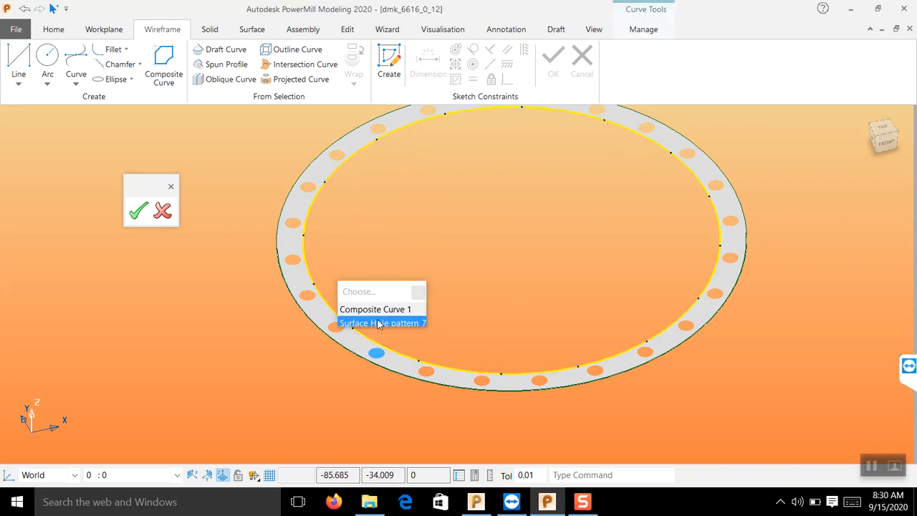
pyautogui.click(375, 313)
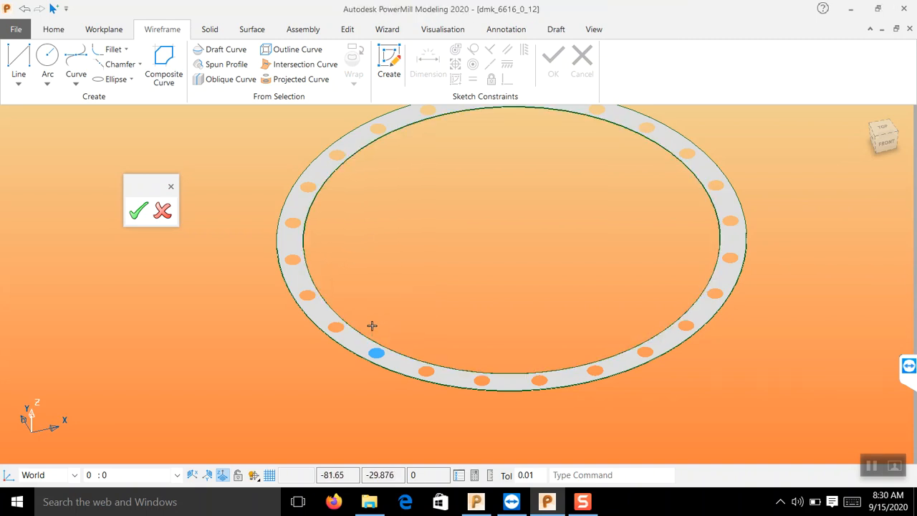
pyautogui.click(339, 346)
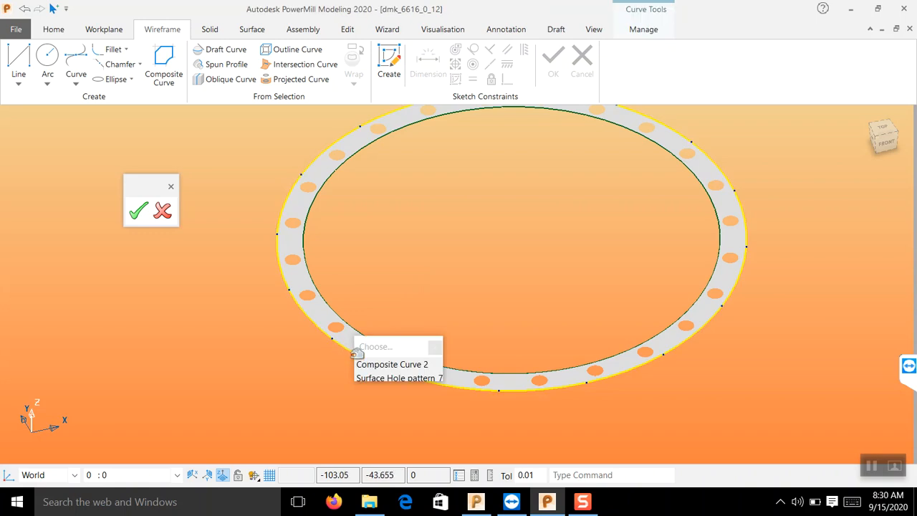
pyautogui.click(383, 363)
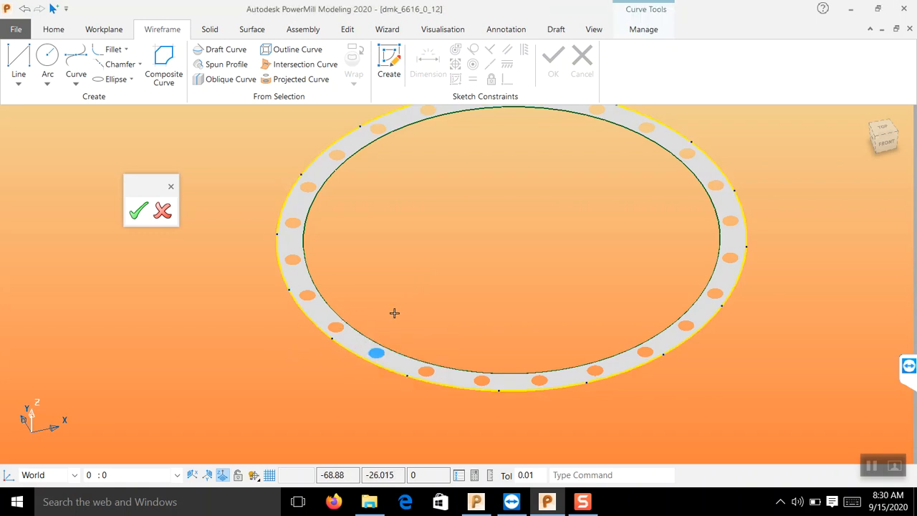
pyautogui.click(360, 331)
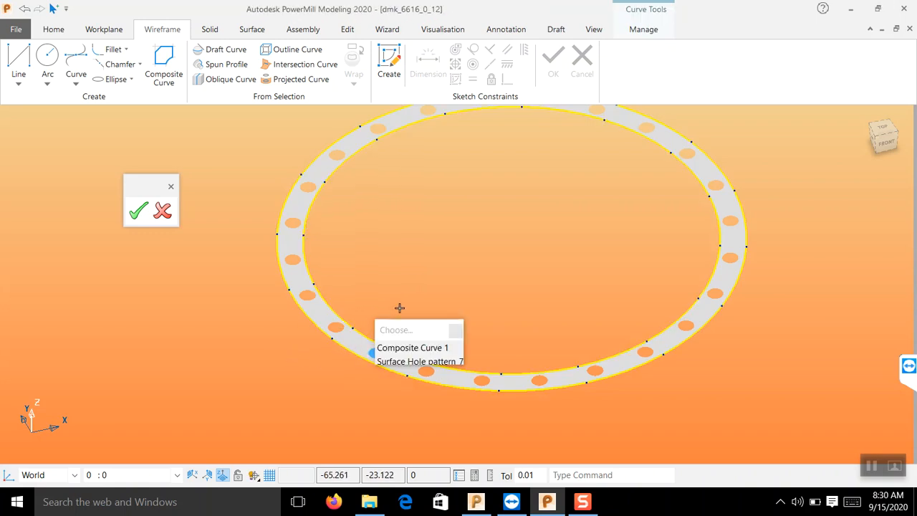
pyautogui.click(402, 348)
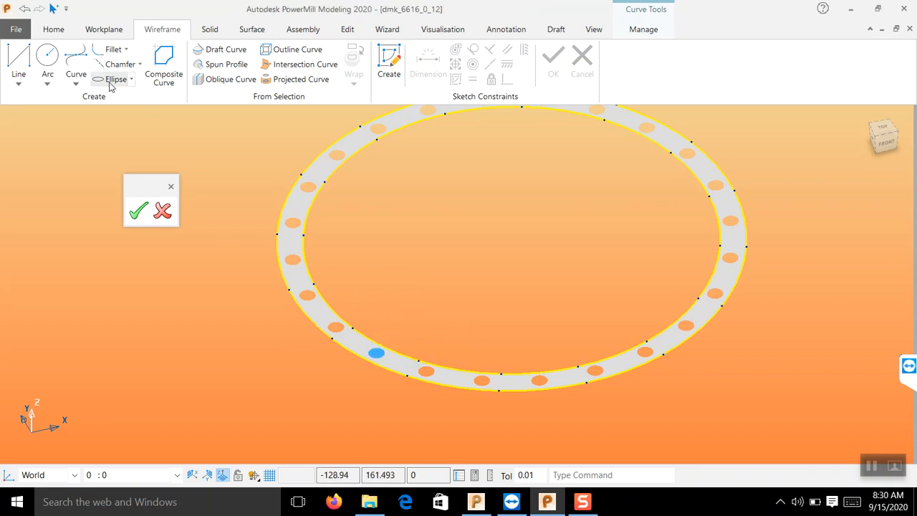
pyautogui.click(265, 35)
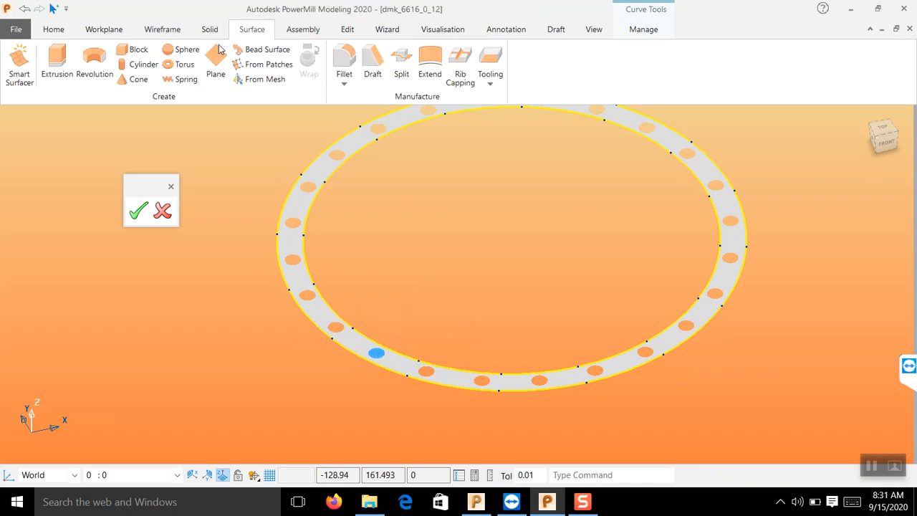
pyautogui.click(20, 64)
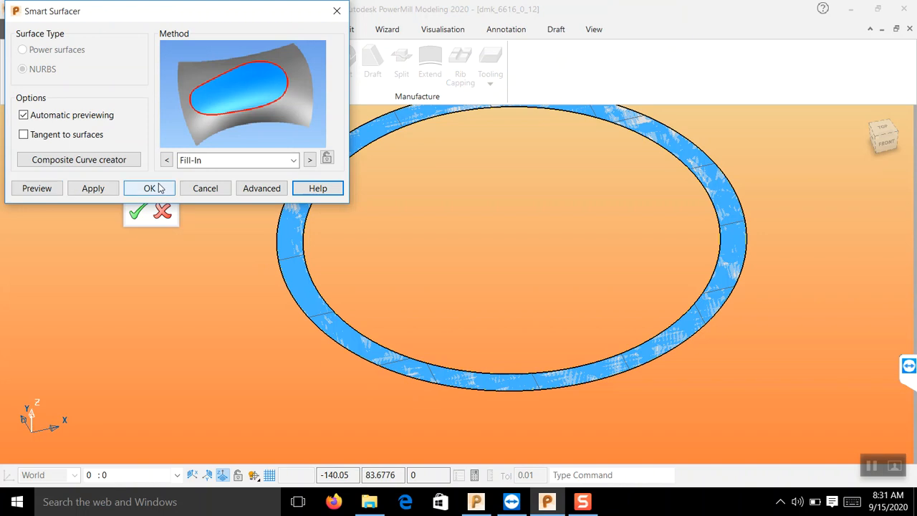
pyautogui.moveTo(166, 15); pyautogui.dragTo(167, 26)
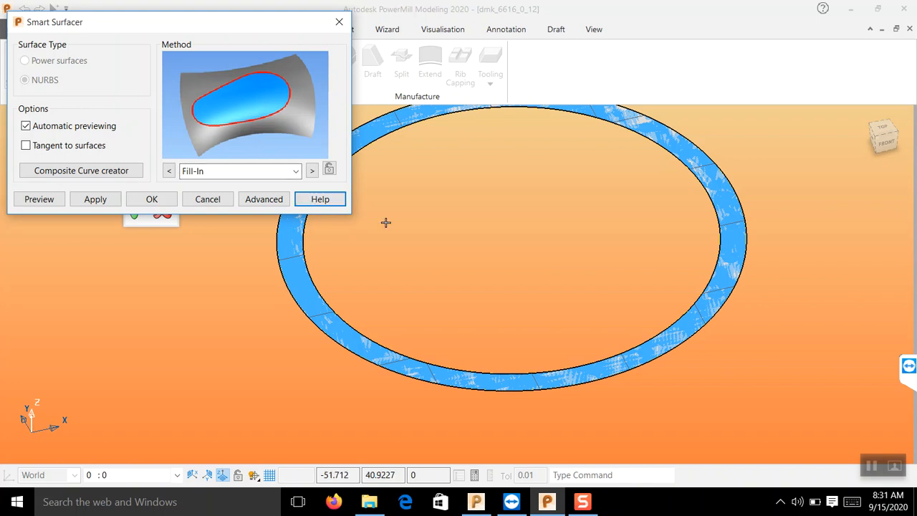
pyautogui.click(170, 172)
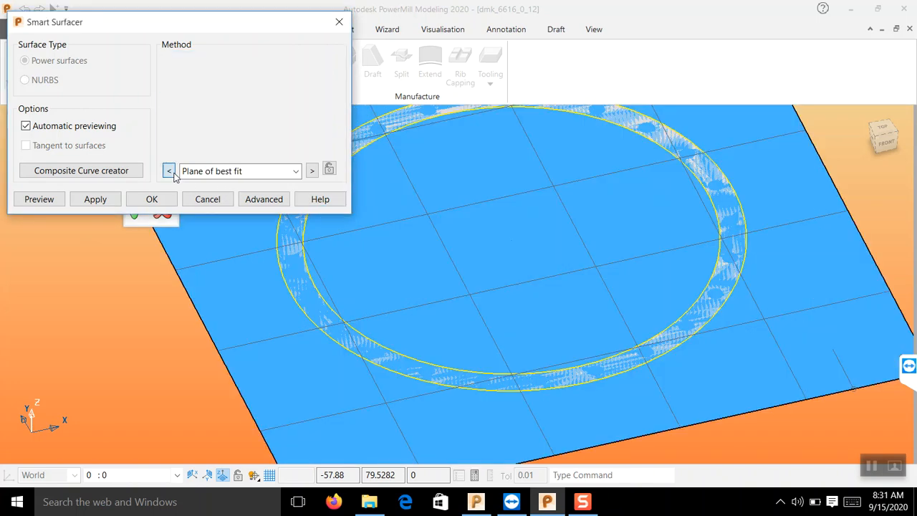
pyautogui.click(170, 171)
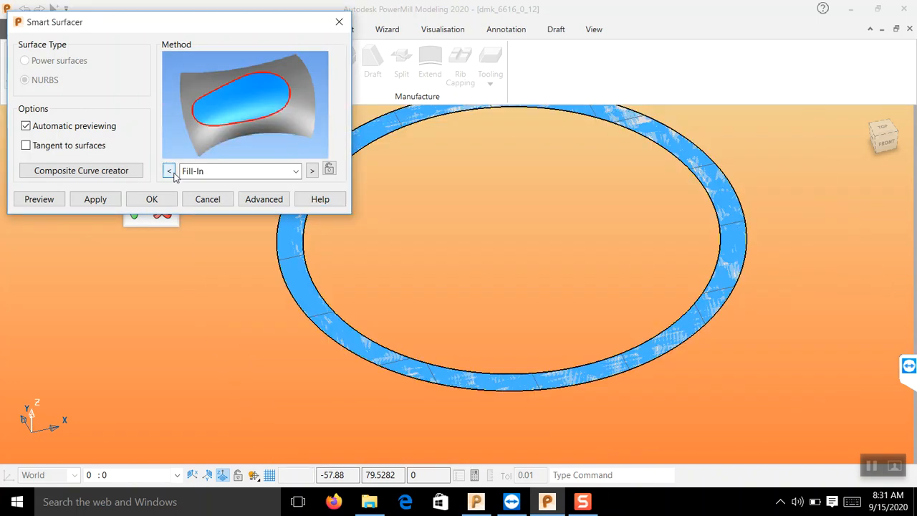
pyautogui.click(94, 200)
pyautogui.click(151, 200)
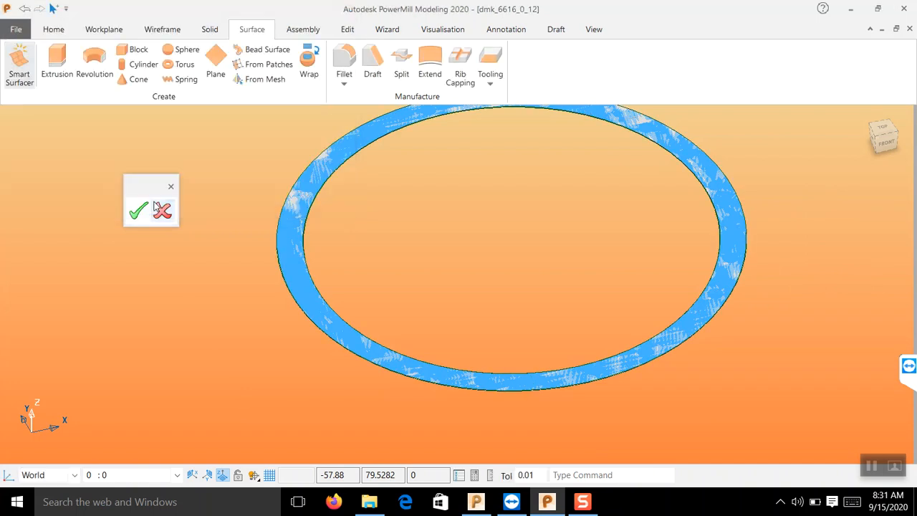
# - Accept the surface modelling changes and return to PowerMill with the flange's upper face capped over the holes
pyautogui.moveTo(268, 324); pyautogui.dragTo(190, 307, button='middle')
pyautogui.moveTo(576, 264); pyautogui.dragTo(530, 229, button='middle')
pyautogui.click(138, 209)
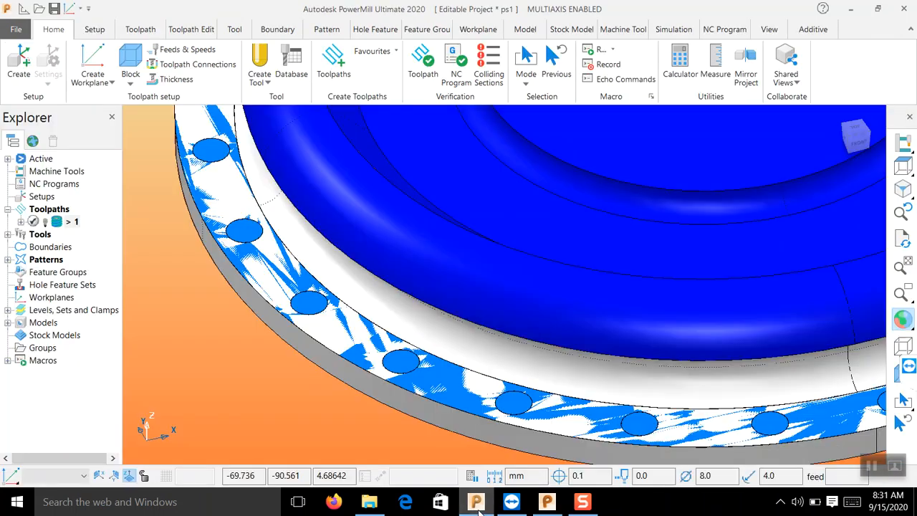
pyautogui.scroll(-4, 347, 361)
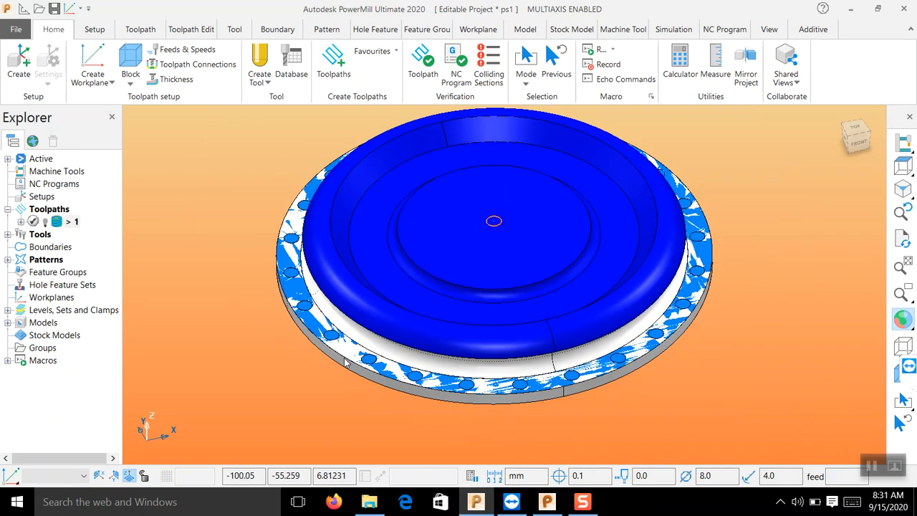
pyautogui.scroll(5, 346, 363)
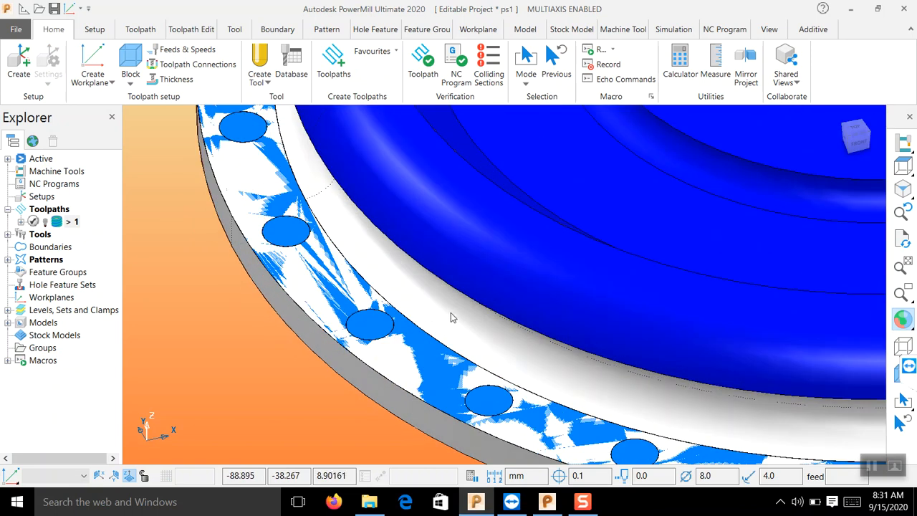
pyautogui.scroll(-3, 451, 317)
pyautogui.scroll(-1, 245, 345)
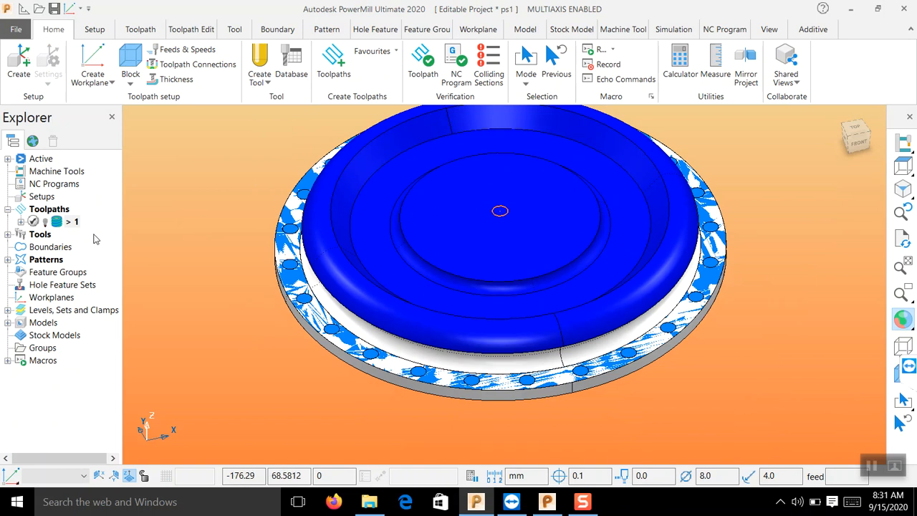
# - Set the undercut angle of parametric spiral toolpath 1 to 0 and recalculate it
pyautogui.rightClick(63, 219)
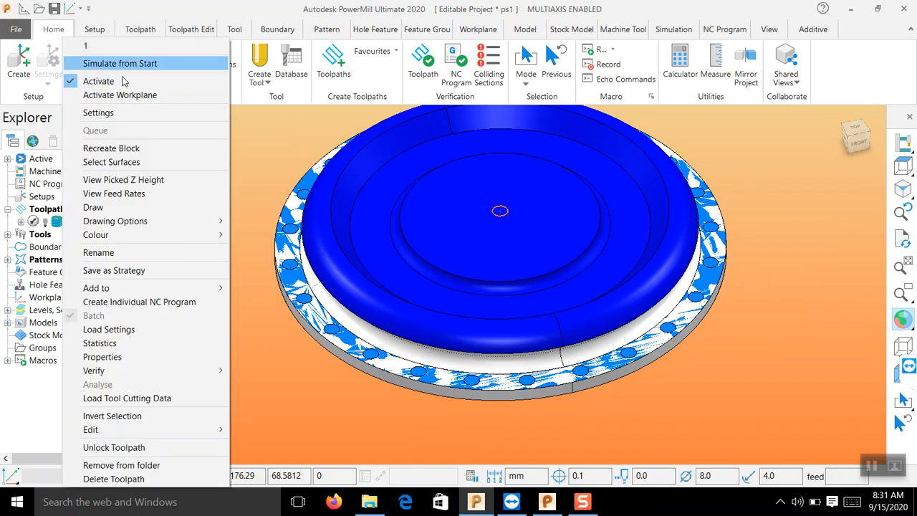
pyautogui.click(98, 113)
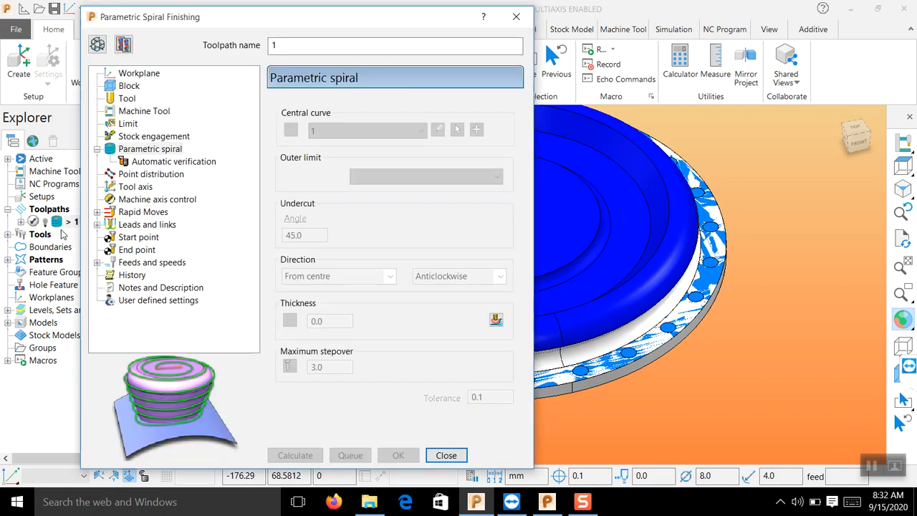
pyautogui.click(100, 50)
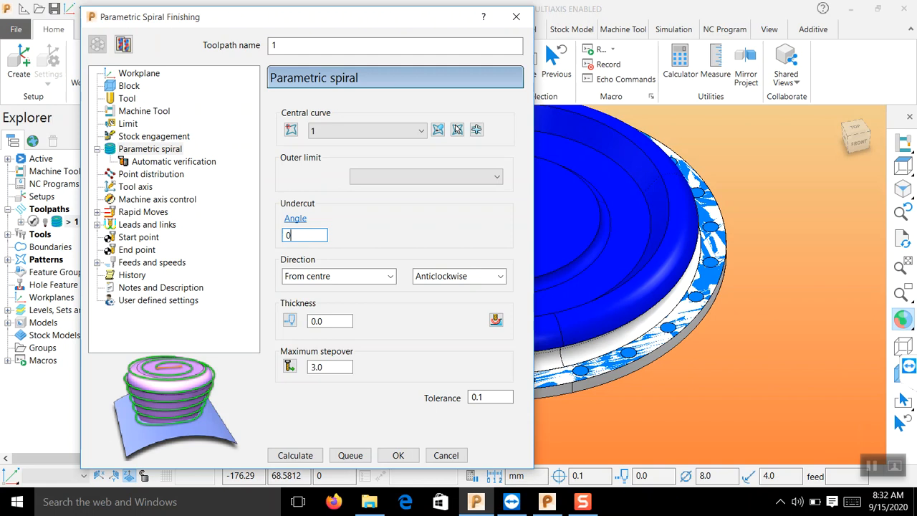
pyautogui.click(306, 459)
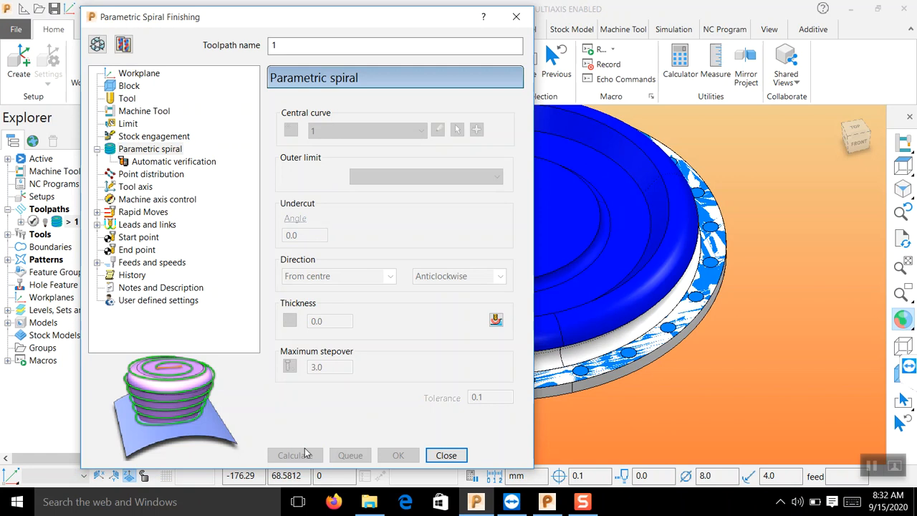
# - Display toolpath 1, close its settings and examine its spiral passes with the model shading temporarily off
pyautogui.click(44, 222)
pyautogui.click(446, 455)
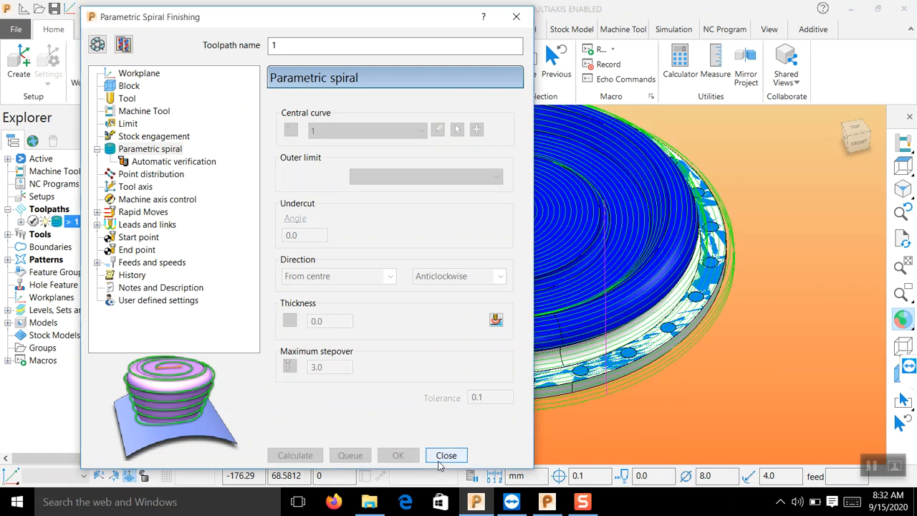
pyautogui.moveTo(397, 255); pyautogui.dragTo(432, 266, button='middle')
pyautogui.click(897, 316)
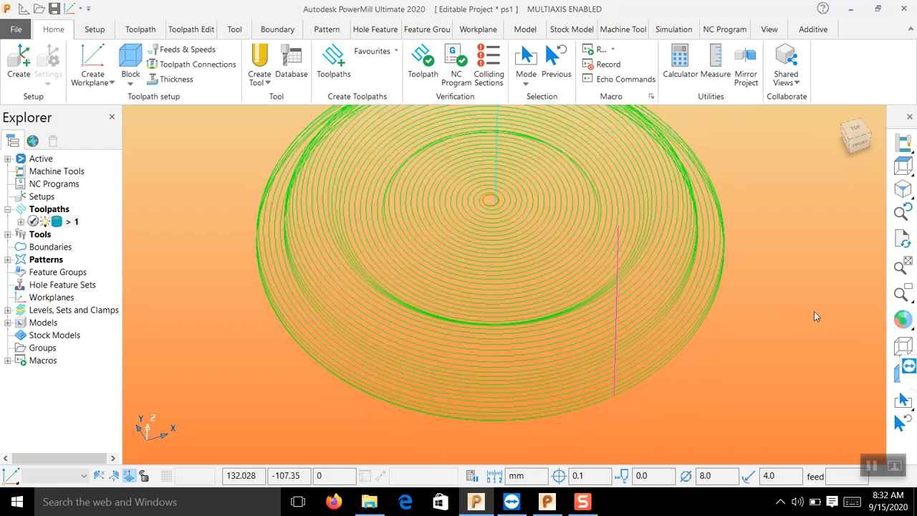
pyautogui.moveTo(724, 316)
pyautogui.mouseDown(button='middle')
pyautogui.moveTo(700, 365)
pyautogui.moveTo(658, 352)
pyautogui.moveTo(659, 291)
pyautogui.moveTo(806, 300)
pyautogui.mouseUp(button='middle')
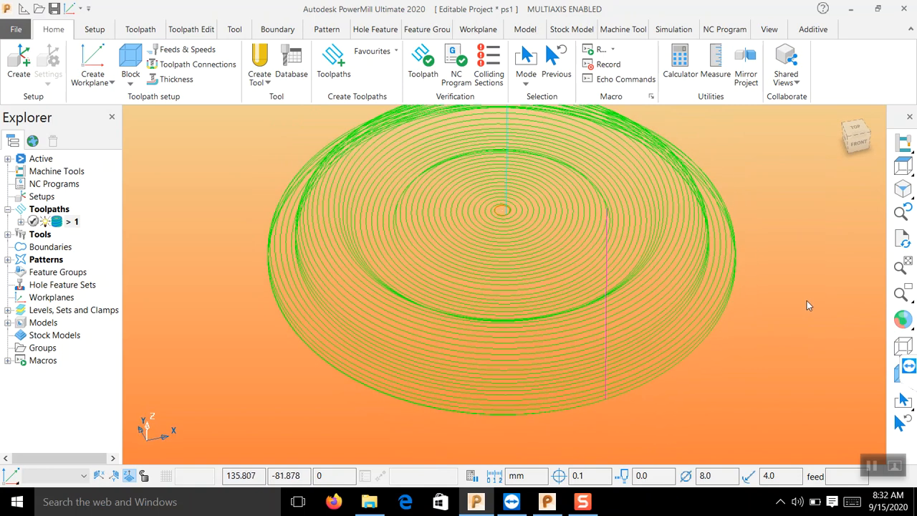
pyautogui.click(904, 322)
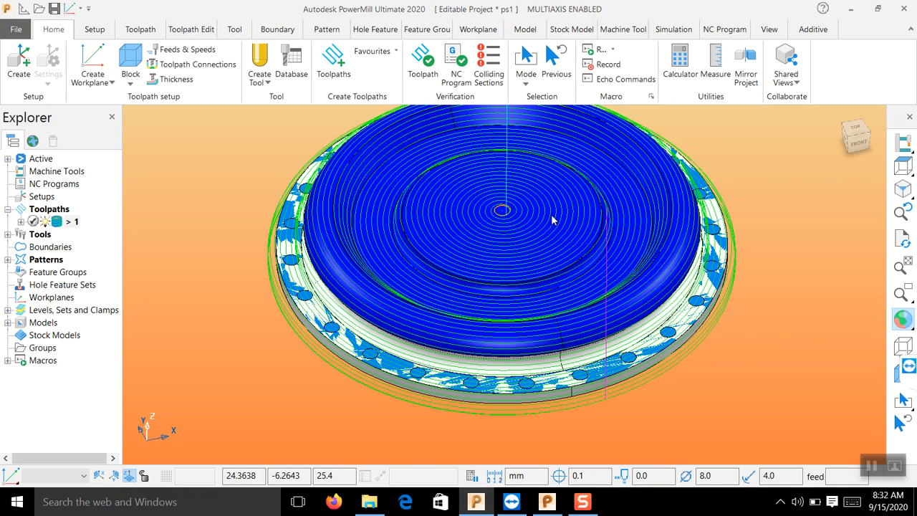
# - Make a copy of toolpath 1
pyautogui.rightClick(76, 222)
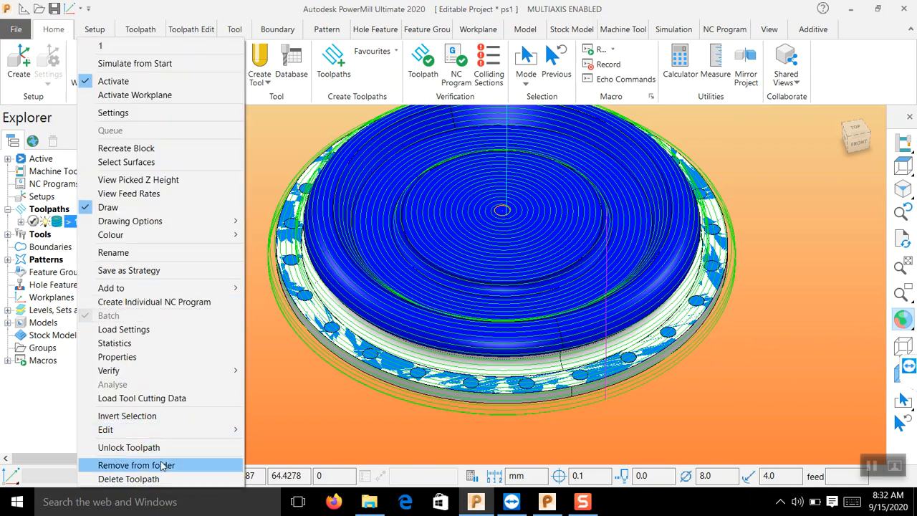
pyautogui.moveTo(188, 435)
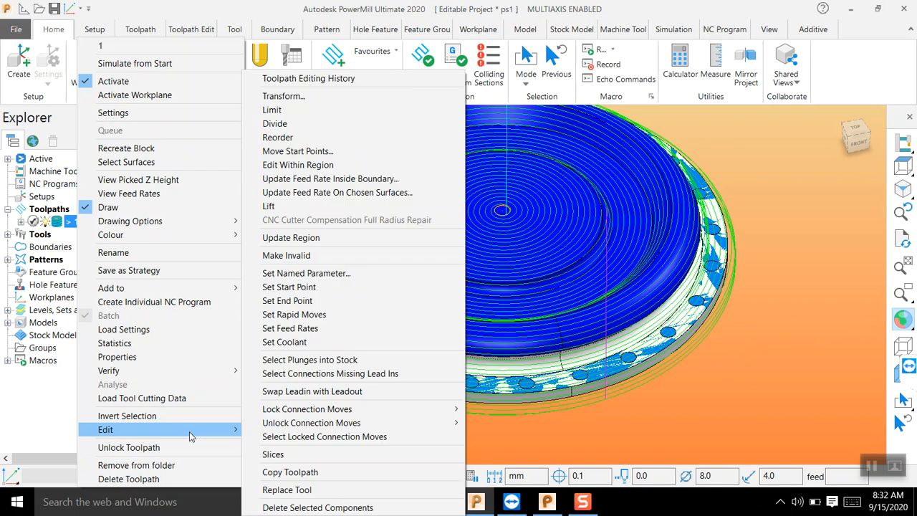
pyautogui.click(287, 473)
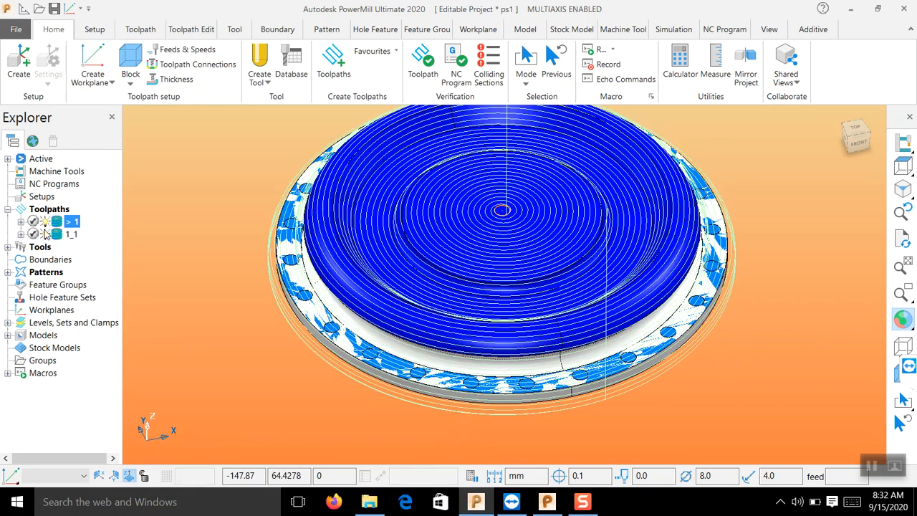
# - Give the copied toolpath a new central curve, sketched as a straight line about 65 mm long through the disc's centre
pyautogui.rightClick(64, 235)
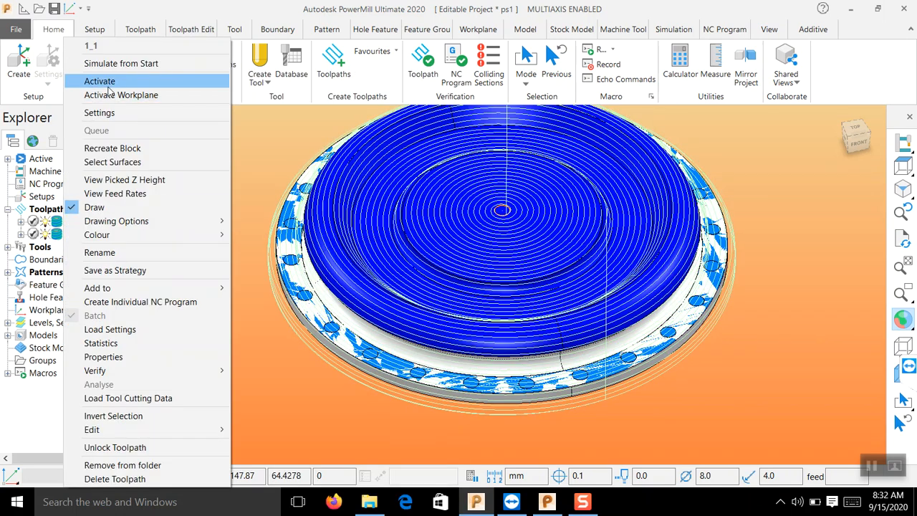
pyautogui.click(127, 114)
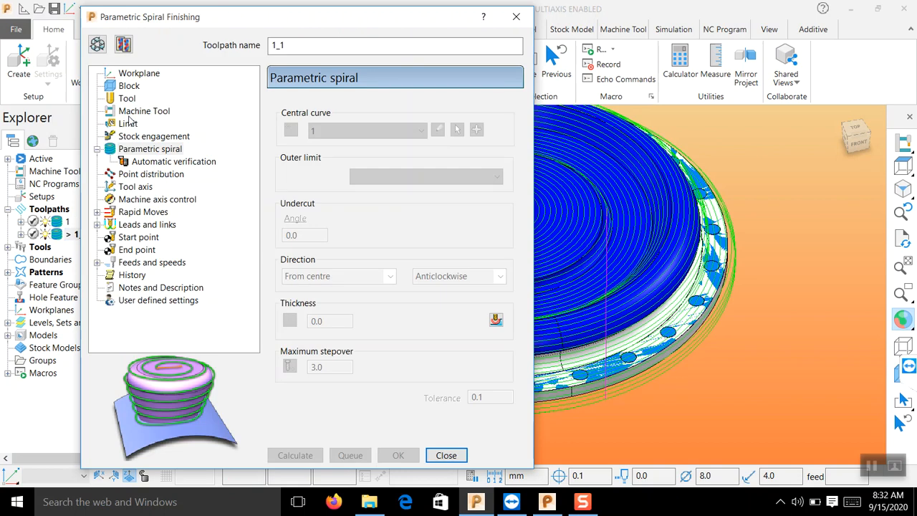
pyautogui.click(98, 45)
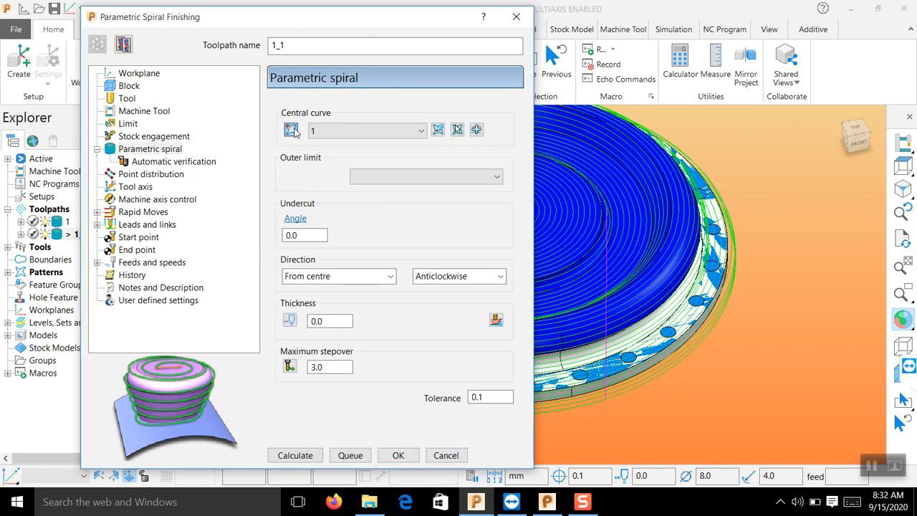
pyautogui.click(291, 130)
pyautogui.click(438, 131)
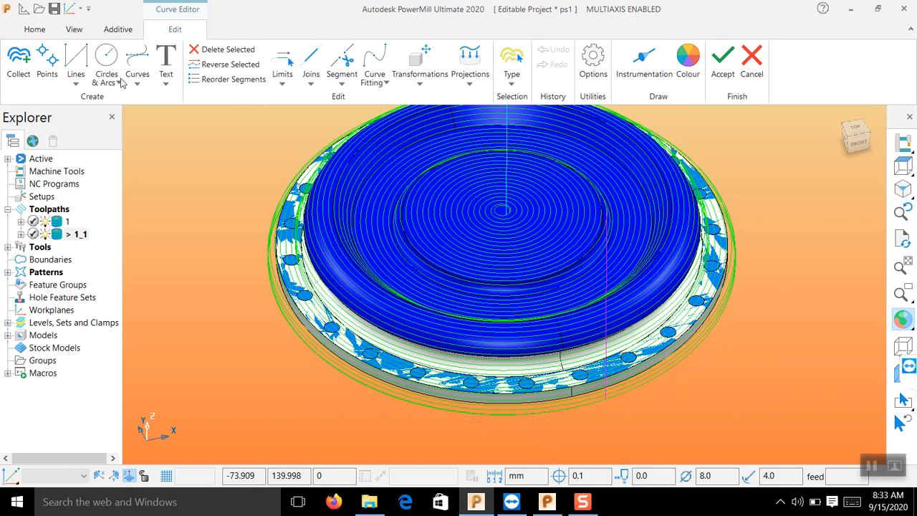
pyautogui.click(75, 63)
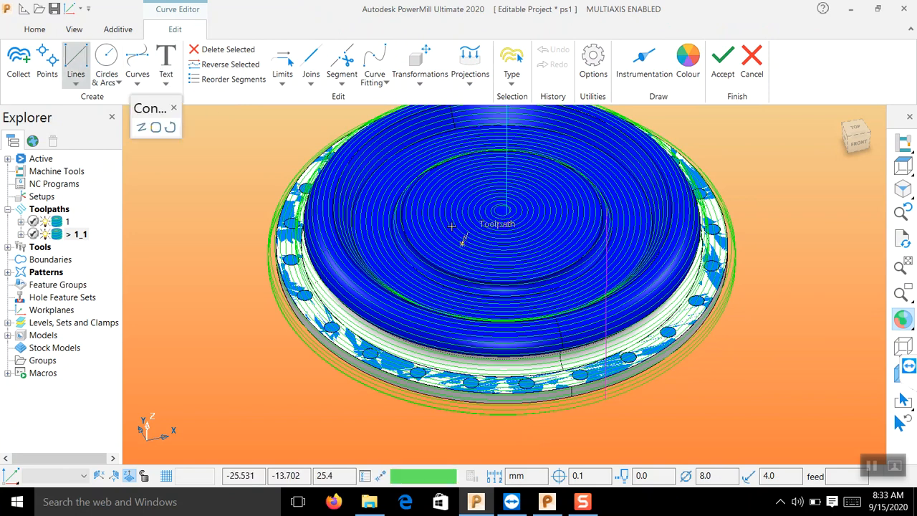
pyautogui.click(502, 210)
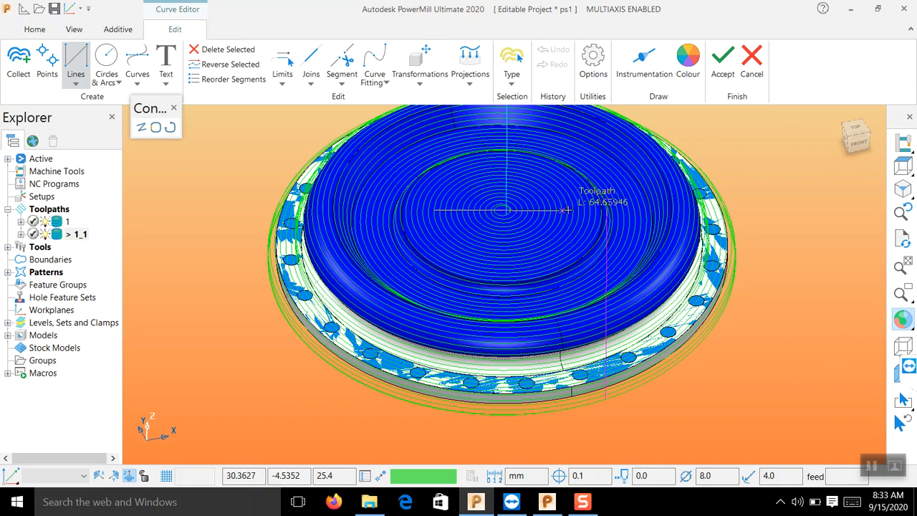
pyautogui.click(574, 210)
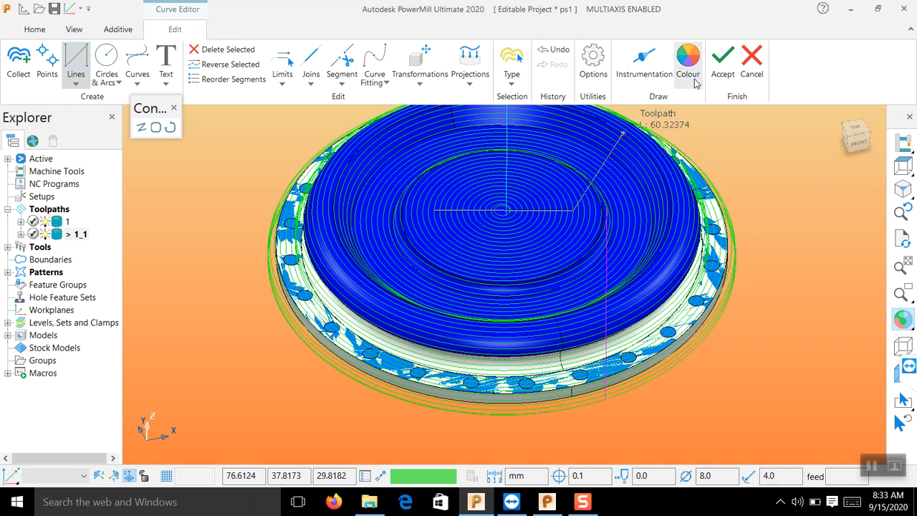
pyautogui.click(723, 61)
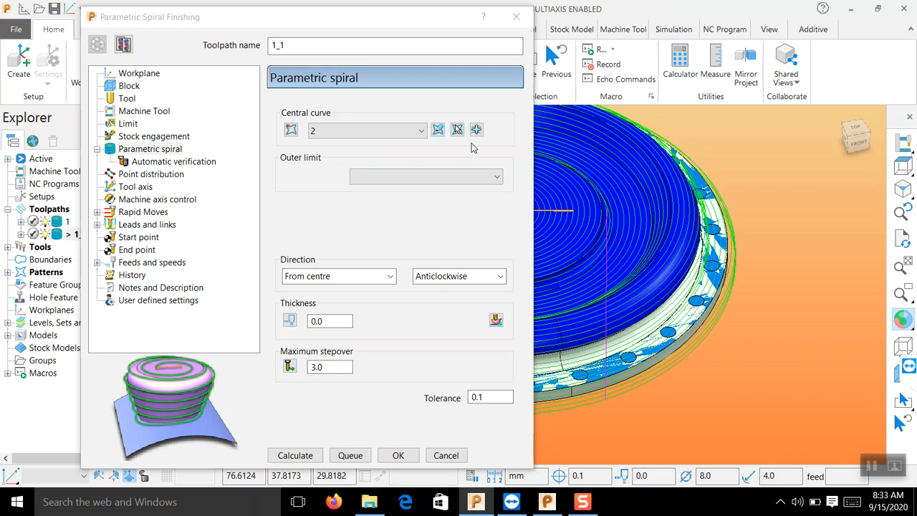
# - Calculate toolpath 1_1, close its settings and hide toolpath 1 to view the new spiral passes
pyautogui.click(315, 454)
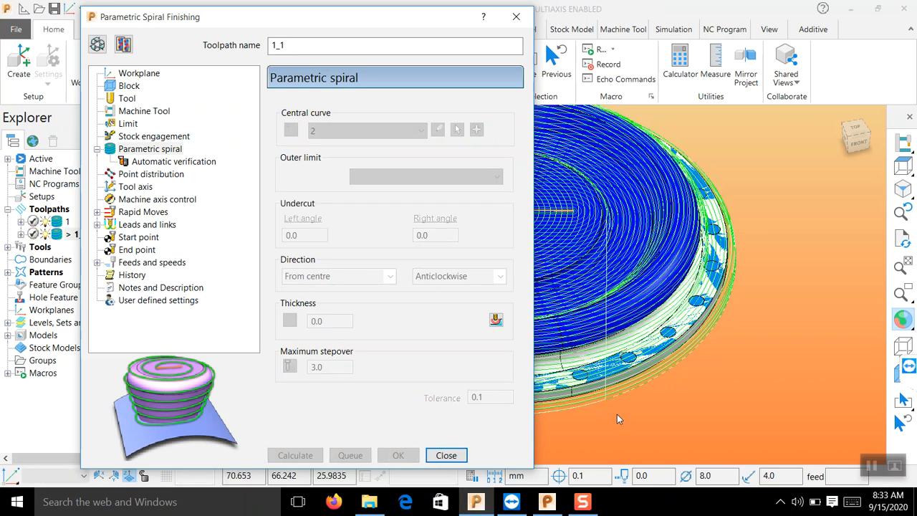
pyautogui.click(446, 455)
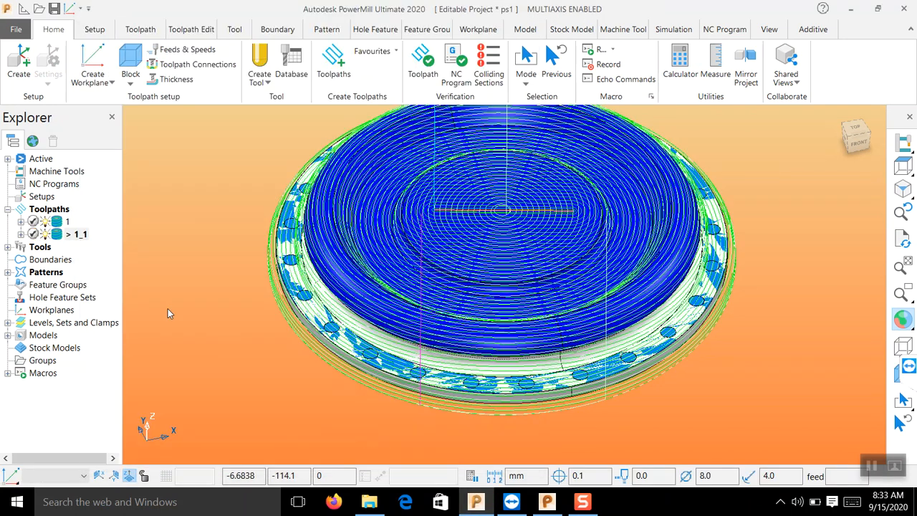
pyautogui.click(44, 223)
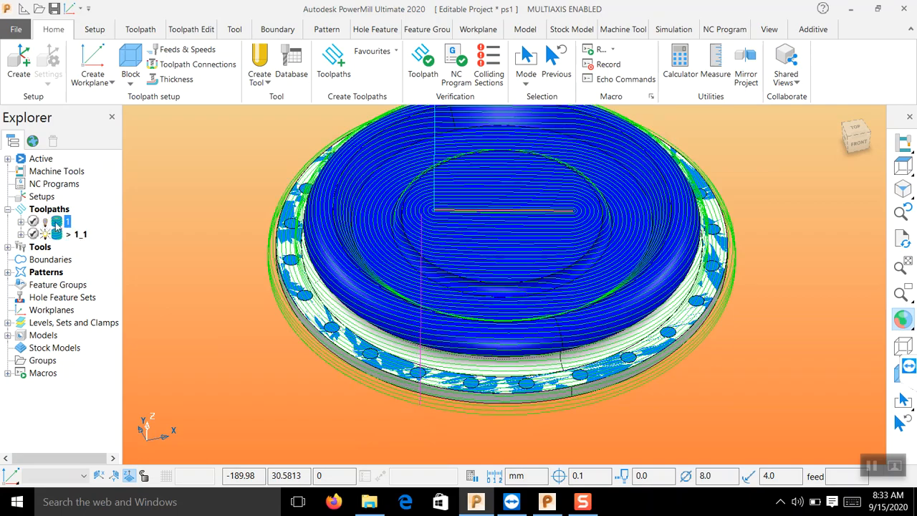
pyautogui.moveTo(437, 174); pyautogui.dragTo(485, 205, button='middle')
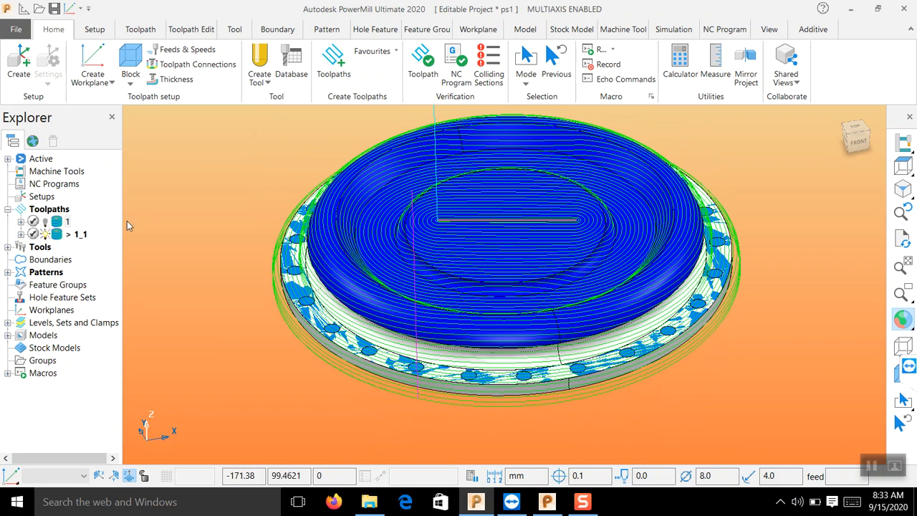
# - Make a copy of toolpath 1_1
pyautogui.rightClick(85, 236)
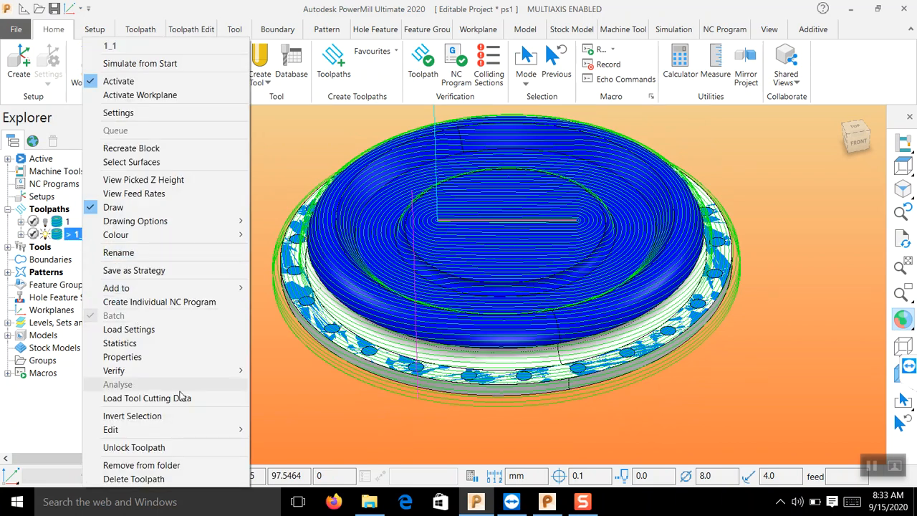
pyautogui.moveTo(184, 430)
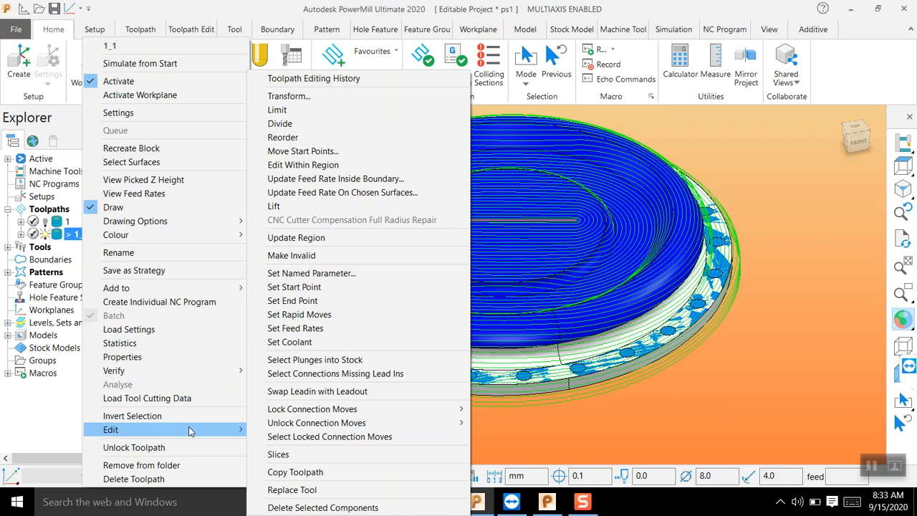
pyautogui.click(322, 472)
# - Give toolpath 1_1_1 a new central curve, sketched near the disc's centre as a V with legs about 37 mm and 38 mm long
pyautogui.rightClick(76, 248)
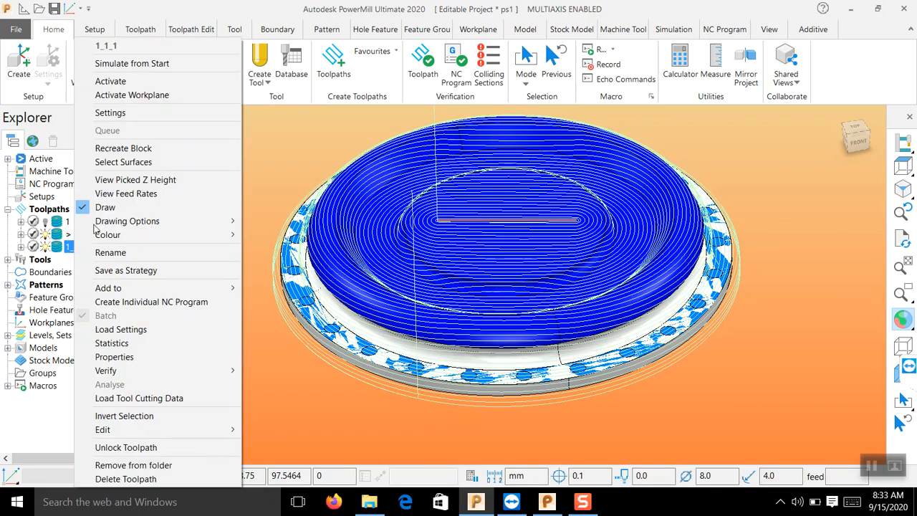
pyautogui.click(112, 116)
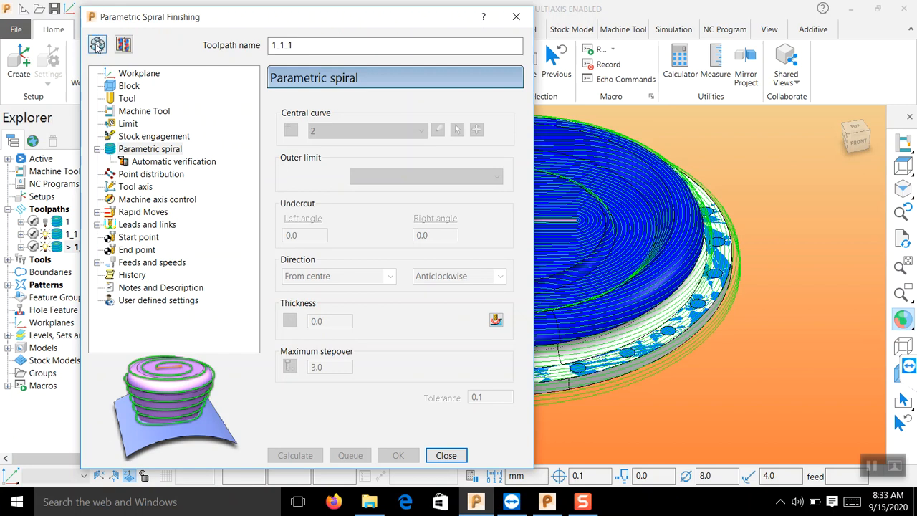
pyautogui.click(97, 44)
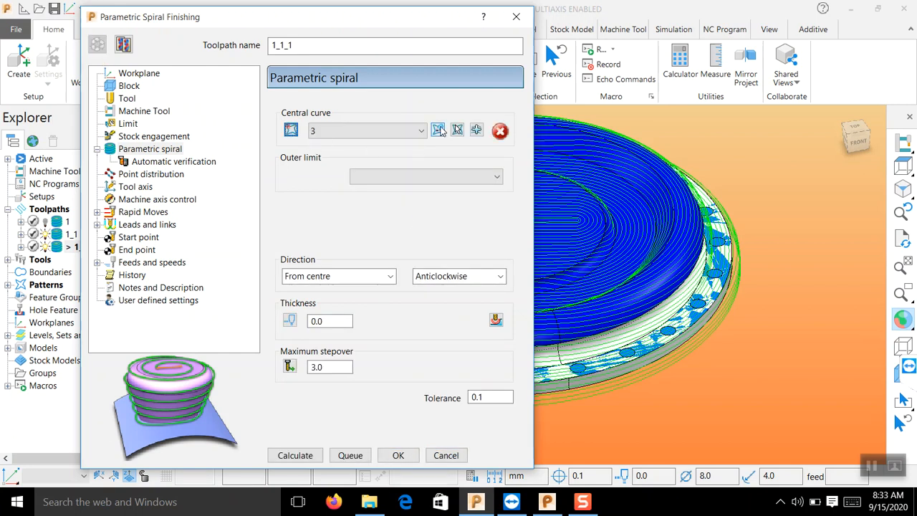
pyautogui.click(432, 134)
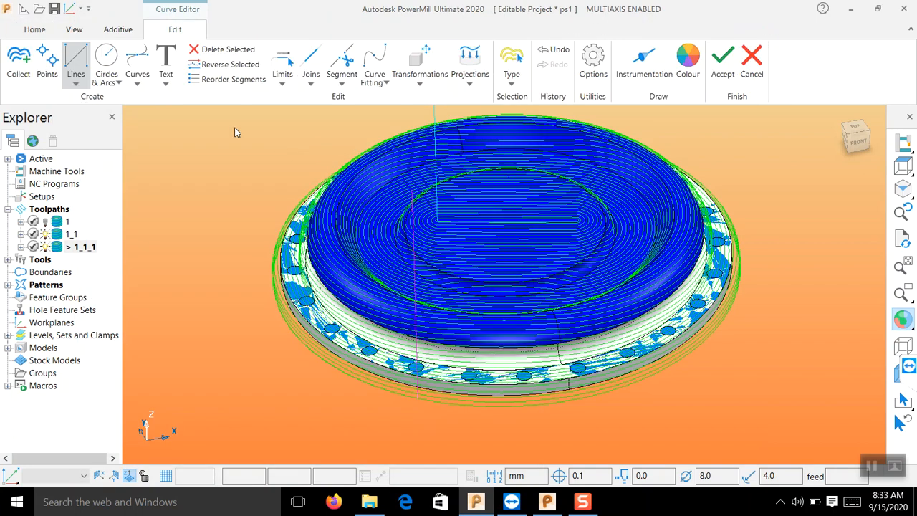
pyautogui.click(75, 59)
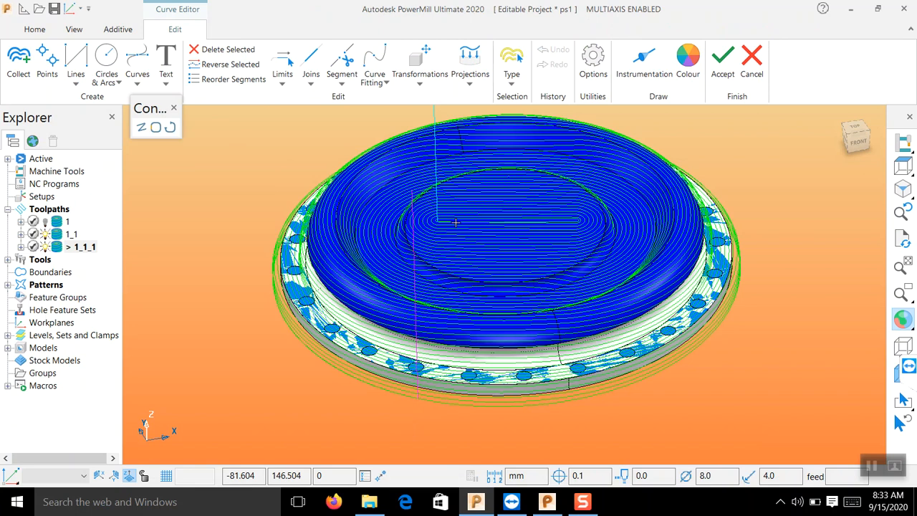
pyautogui.click(500, 187)
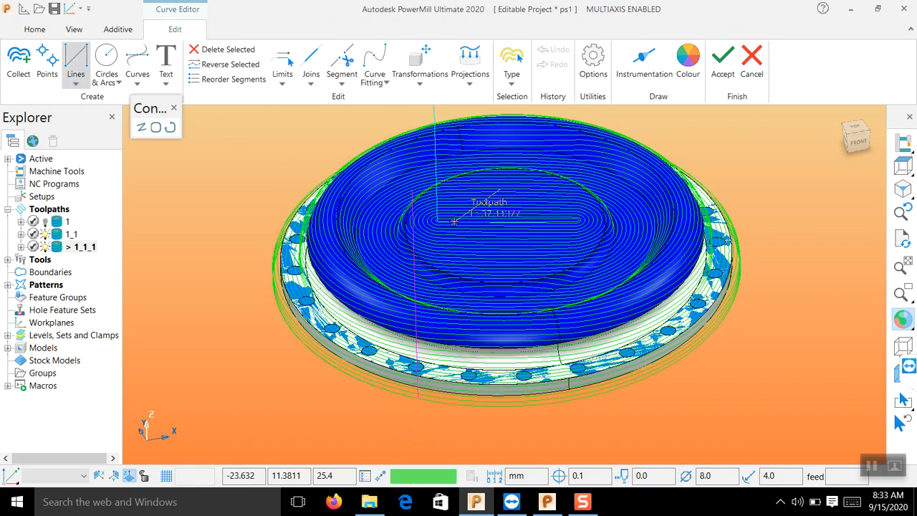
pyautogui.click(477, 241)
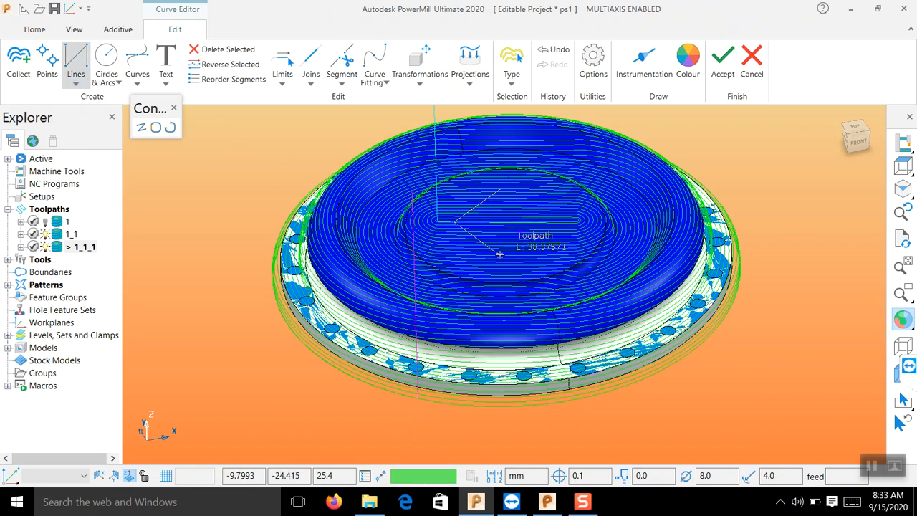
pyautogui.click(721, 61)
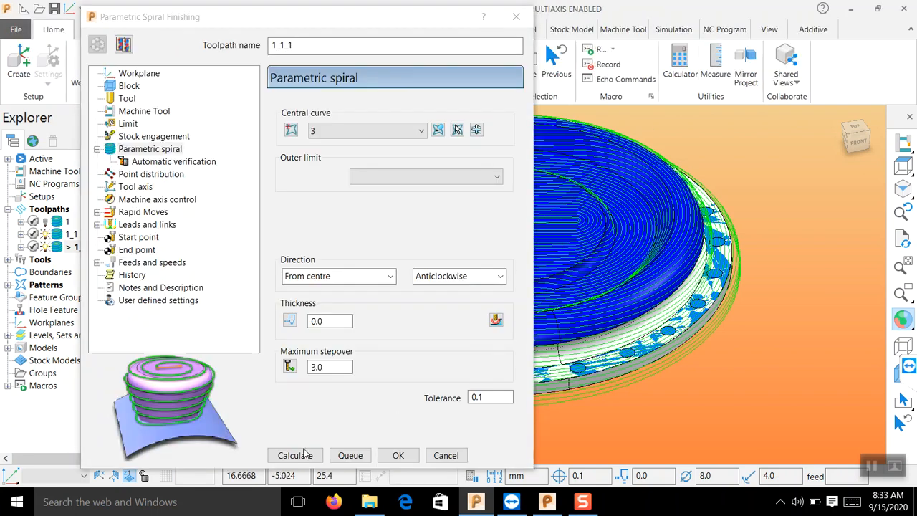
# - Calculate toolpath 1_1_1 and hide toolpath 1_1 to examine the spiral passes around the V-shaped curve
pyautogui.click(295, 455)
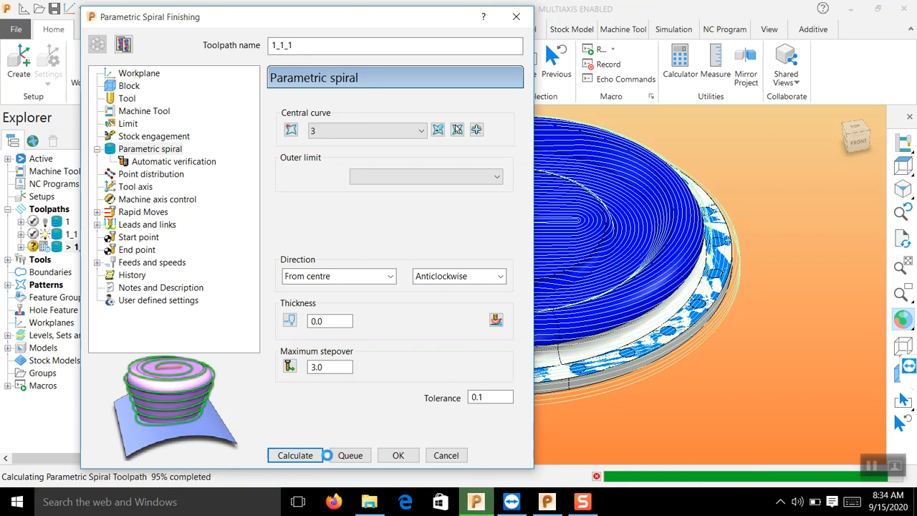
pyautogui.click(447, 455)
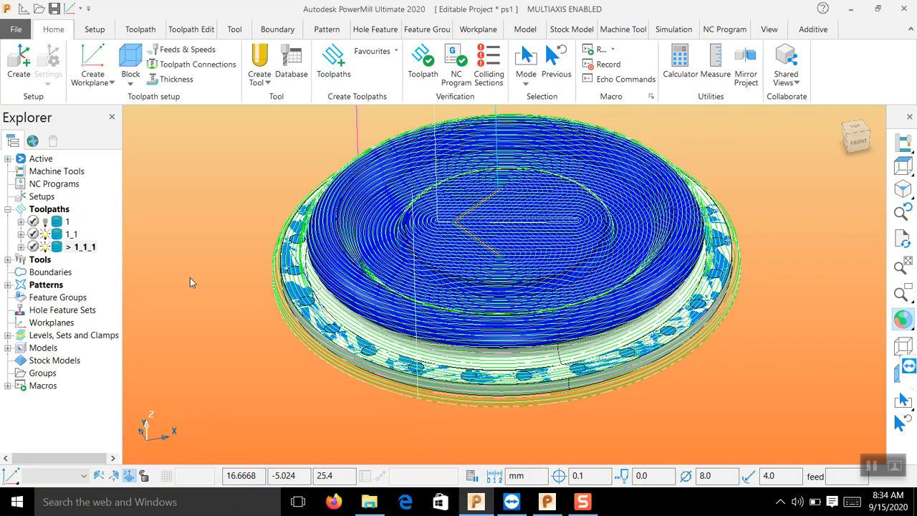
pyautogui.click(44, 234)
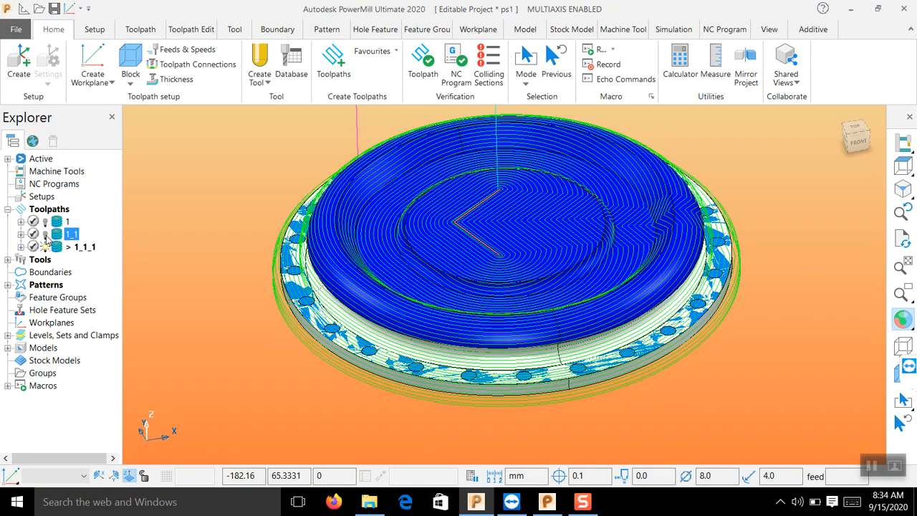
pyautogui.moveTo(590, 205)
pyautogui.mouseDown(button='middle')
pyautogui.moveTo(594, 258)
pyautogui.moveTo(609, 219)
pyautogui.moveTo(594, 204)
pyautogui.moveTo(477, 242)
pyautogui.mouseUp(button='middle')
pyautogui.scroll(5, 477, 242)
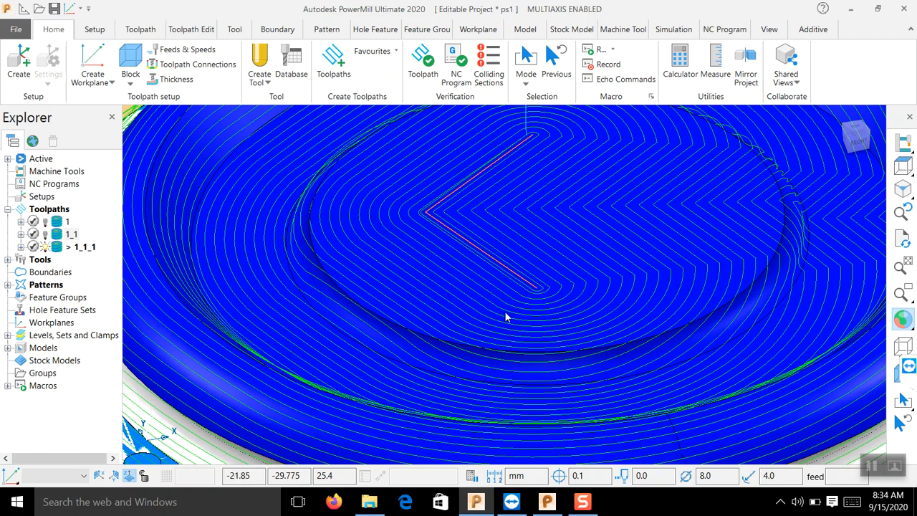
# - Create a new toolpath based on the settings of toolpath 1_1_1
pyautogui.rightClick(81, 247)
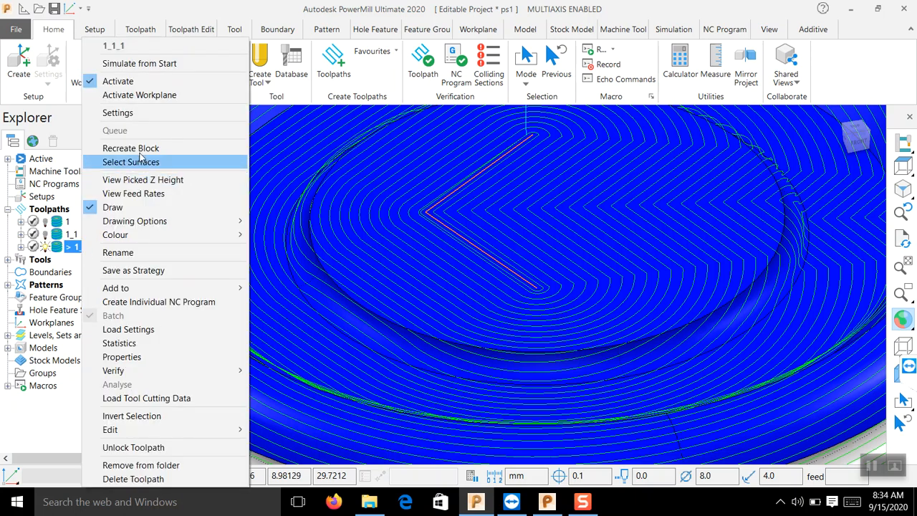
pyautogui.click(152, 114)
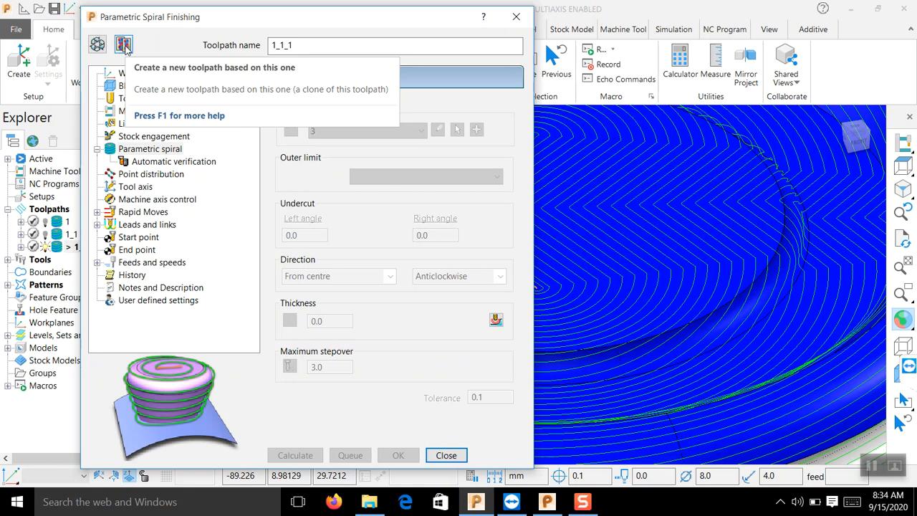
pyautogui.click(124, 44)
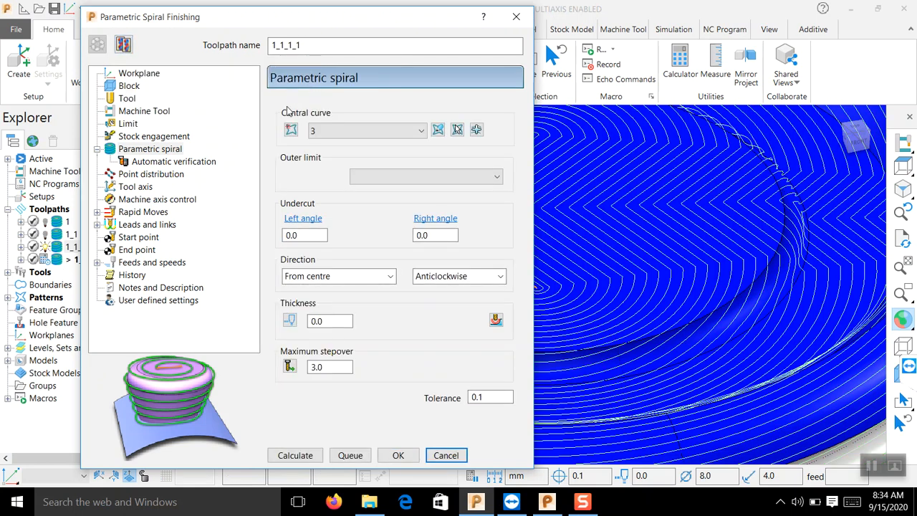
# - Give toolpath 1_1_1_1 a new central curve, sketched as a four-sided loop of lines around the disc's centre, one side about 44 mm long
pyautogui.click(291, 131)
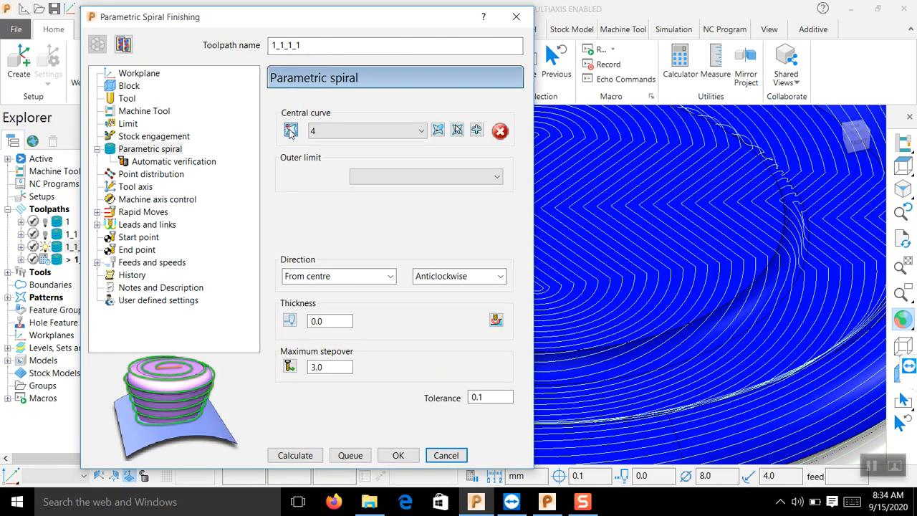
pyautogui.click(437, 130)
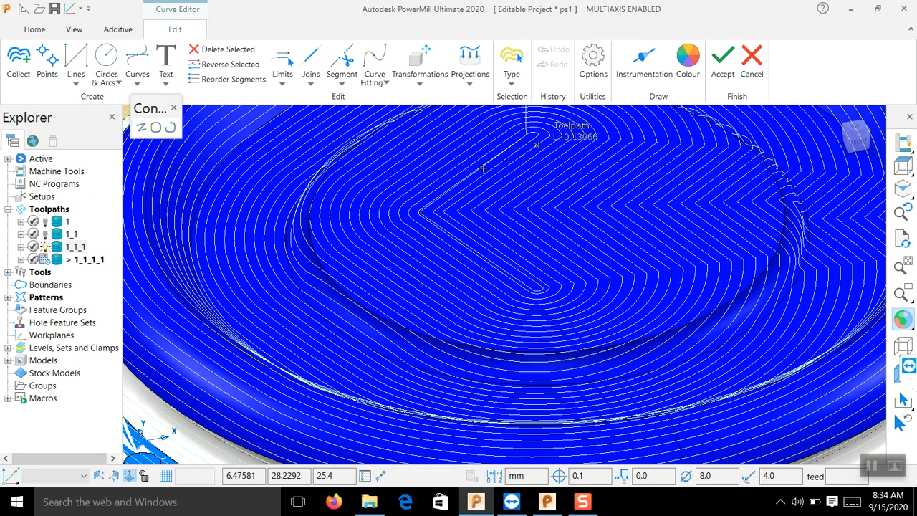
pyautogui.click(434, 192)
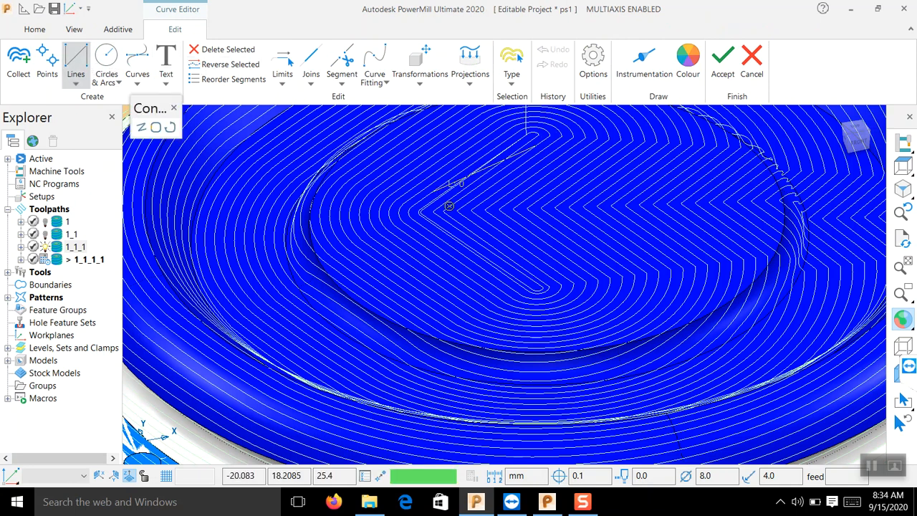
pyautogui.click(534, 274)
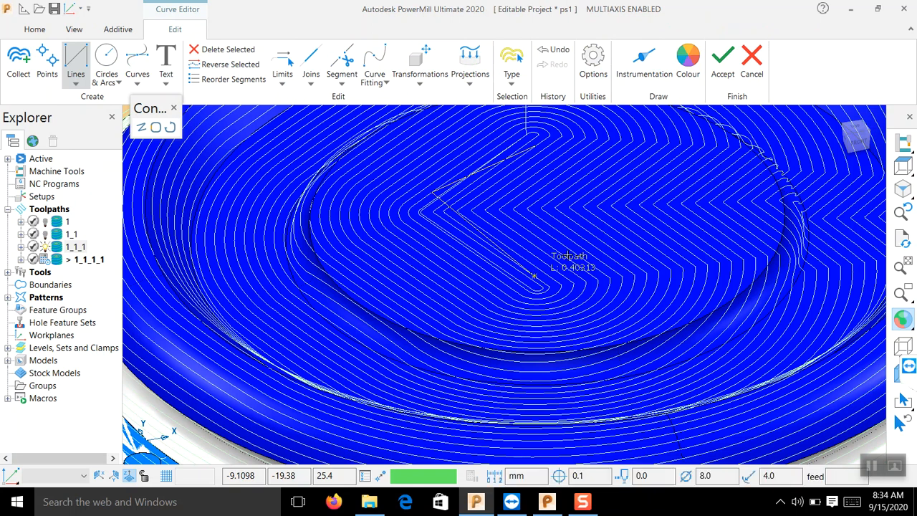
pyautogui.click(650, 179)
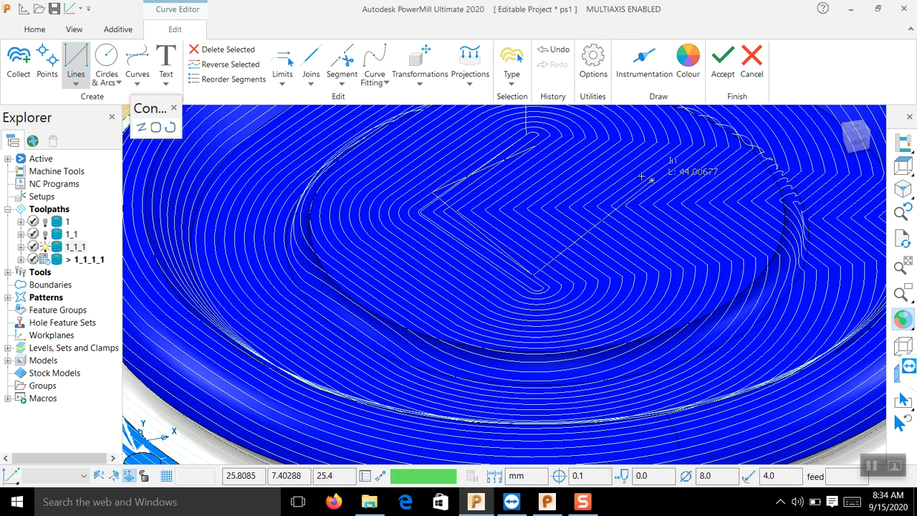
pyautogui.click(534, 147)
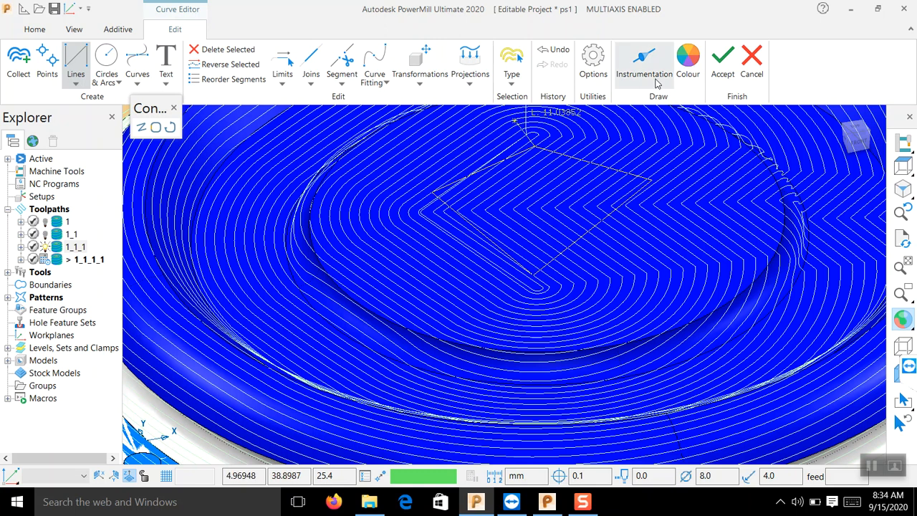
pyautogui.click(723, 61)
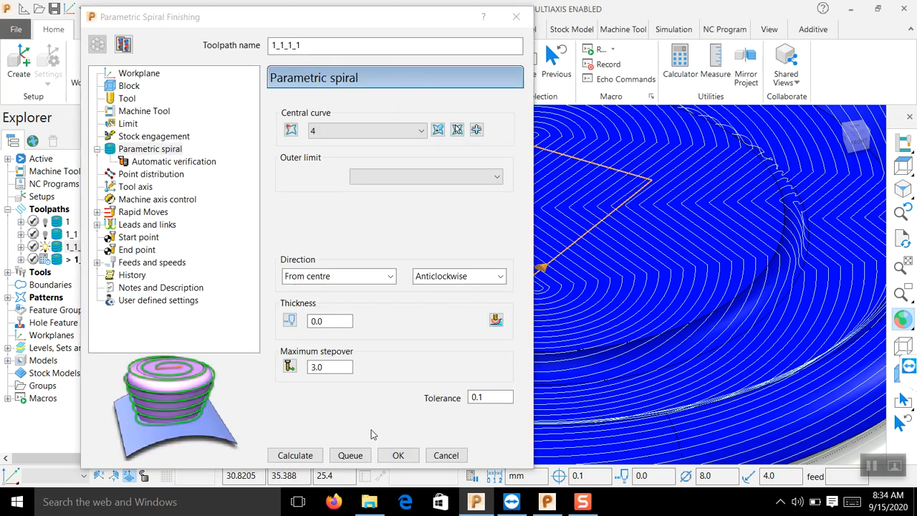
# - Calculate toolpath 1_1_1_1 and hide toolpath 1_1_1 to examine the passes around the four-sided curve
pyautogui.click(319, 458)
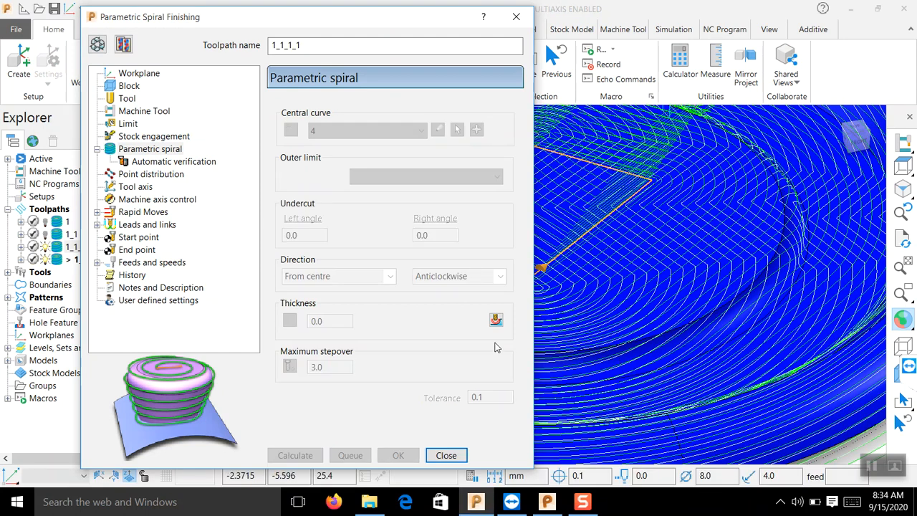
pyautogui.click(446, 455)
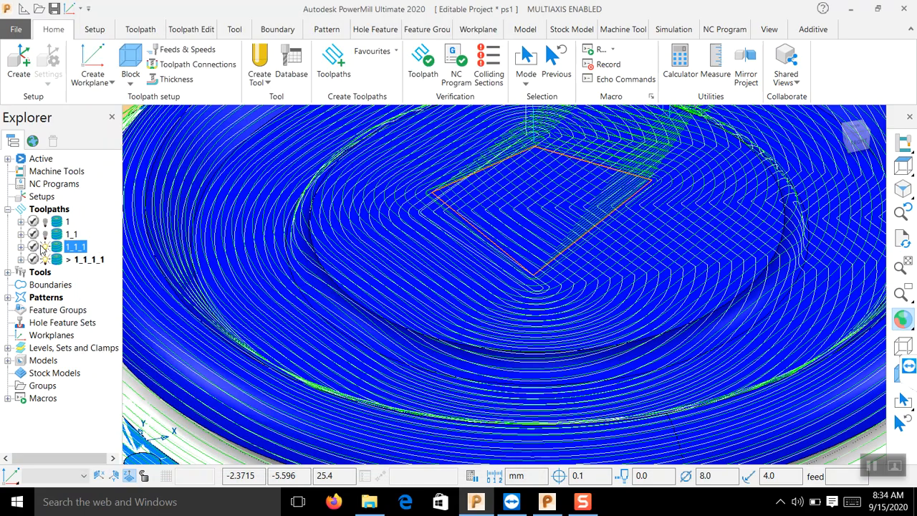
pyautogui.click(43, 247)
pyautogui.scroll(-4, 463, 289)
pyautogui.moveTo(473, 289); pyautogui.dragTo(532, 311, button='middle')
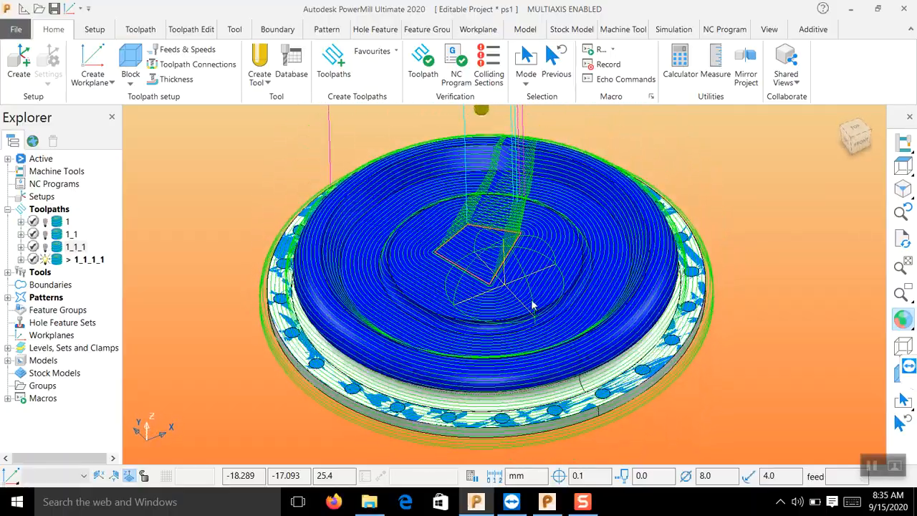
# - Delete toolpath 1_1_1_1 and examine the corner where the ends of its four-sided central curve meet
pyautogui.rightClick(82, 259)
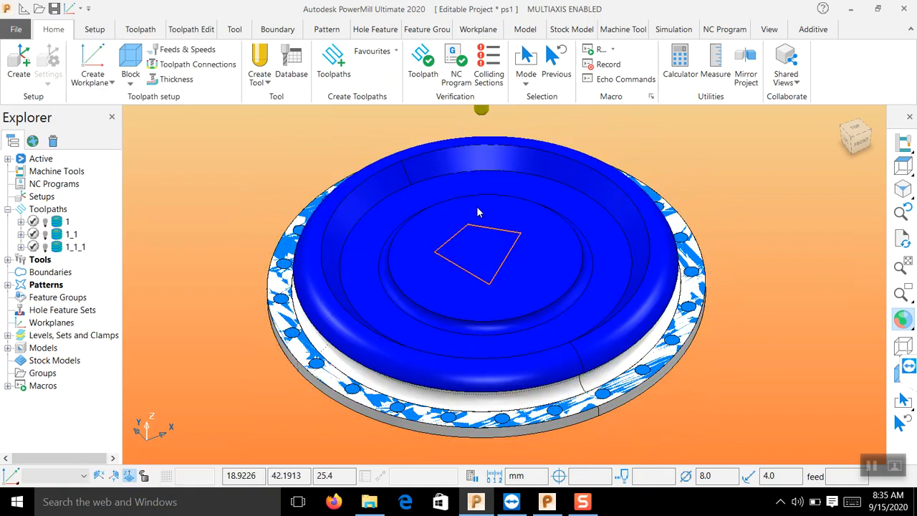
pyautogui.scroll(5, 479, 229)
pyautogui.scroll(6, 432, 212)
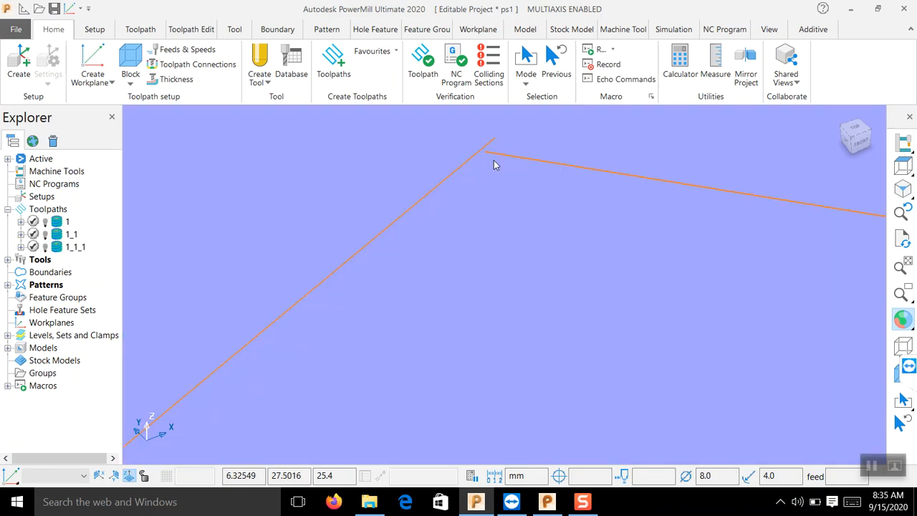
pyautogui.scroll(-6, 541, 250)
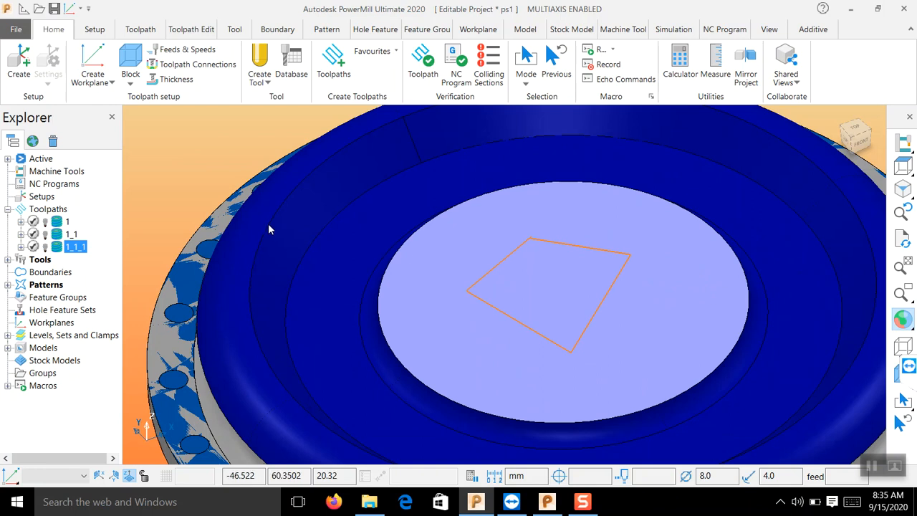
# - Hide pattern 4 and create a new empty pattern
pyautogui.click(173, 216)
pyautogui.click(8, 285)
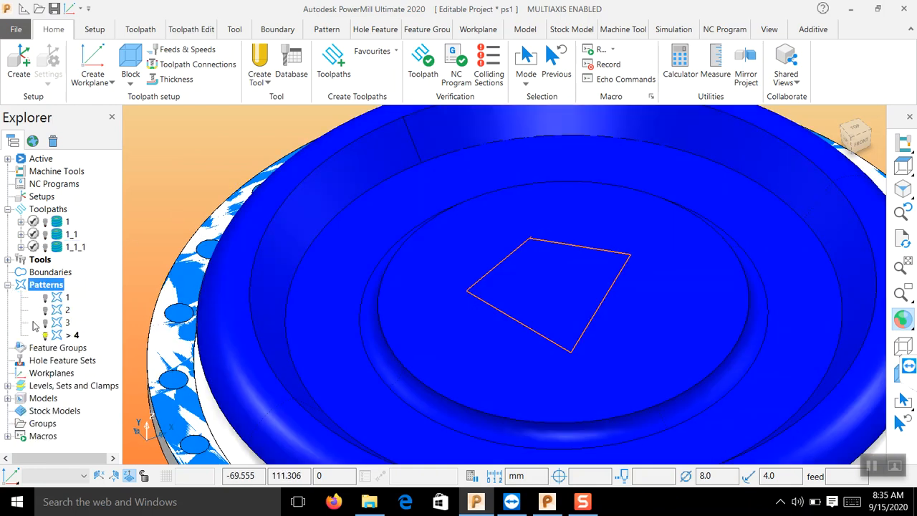
pyautogui.click(45, 334)
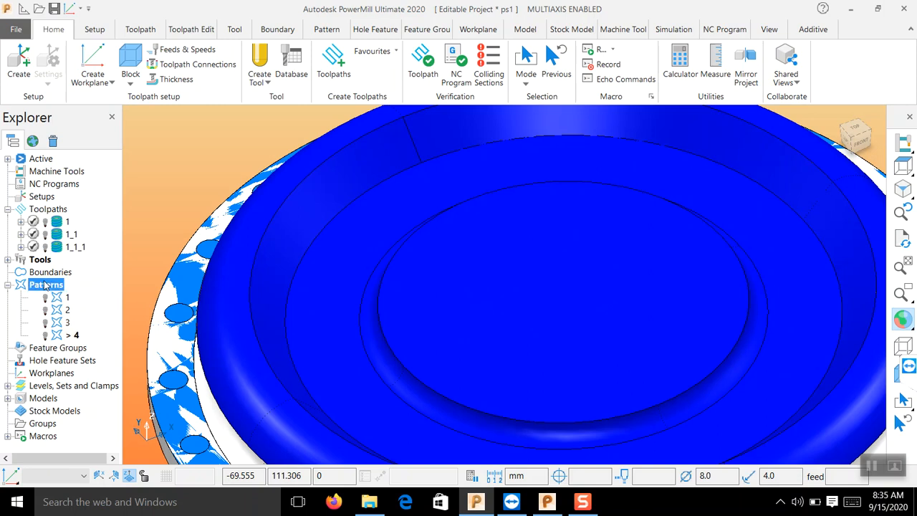
pyautogui.rightClick(45, 285)
pyautogui.click(108, 329)
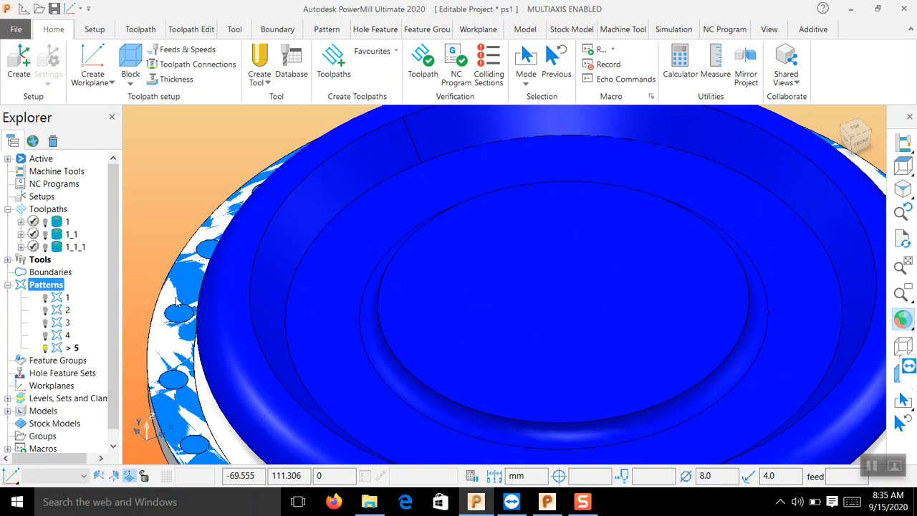
# - Sketch a closed four-sided loop of lines around the disc's centre in pattern 5 and accept the curve
pyautogui.rightClick(64, 351)
pyautogui.click(128, 128)
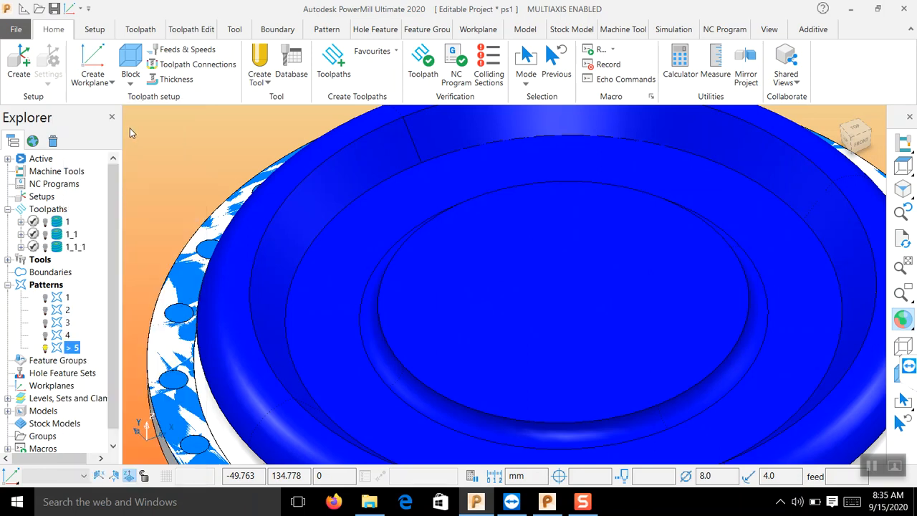
pyautogui.click(81, 61)
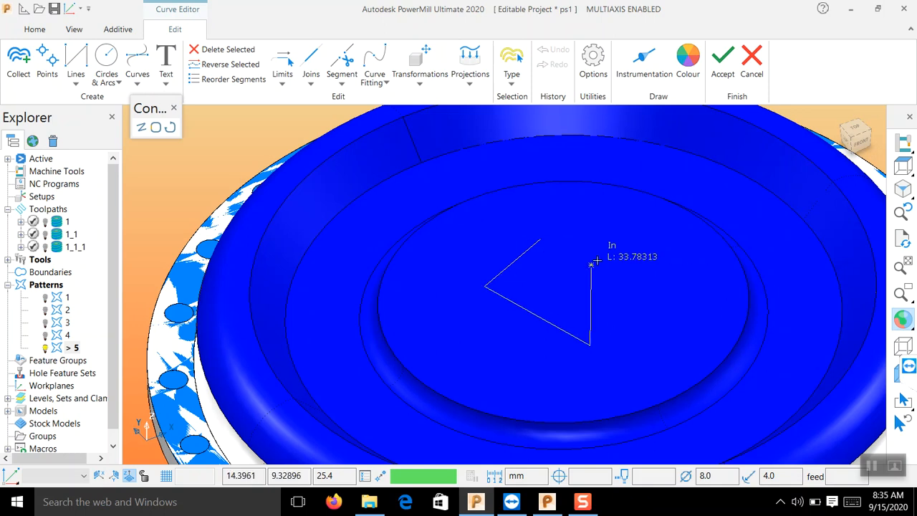
pyautogui.click(539, 233)
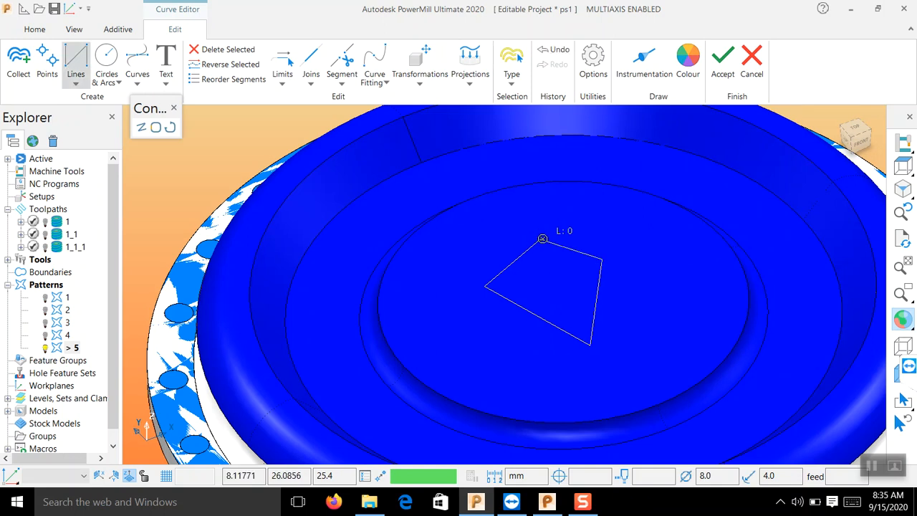
pyautogui.click(714, 69)
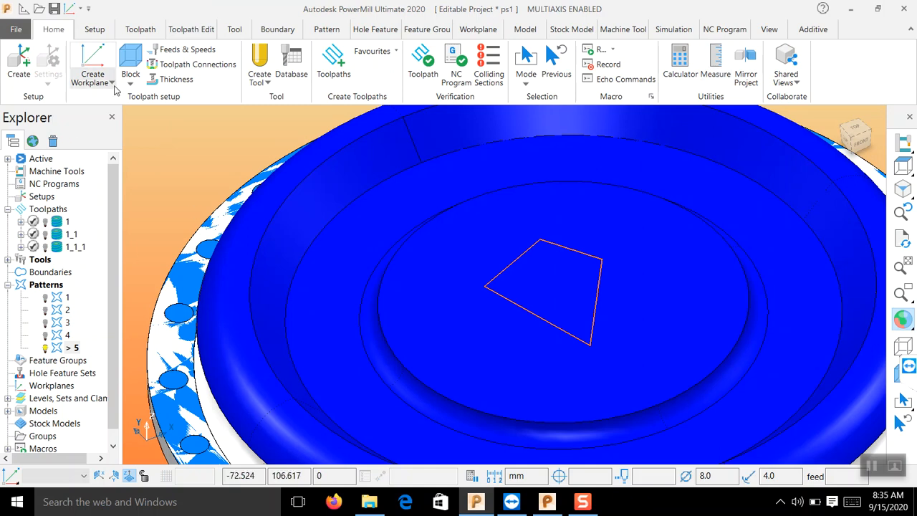
# - Make toolpath 1_1_1 editable, set its central curve to pattern 5 and recalculate it
pyautogui.rightClick(75, 248)
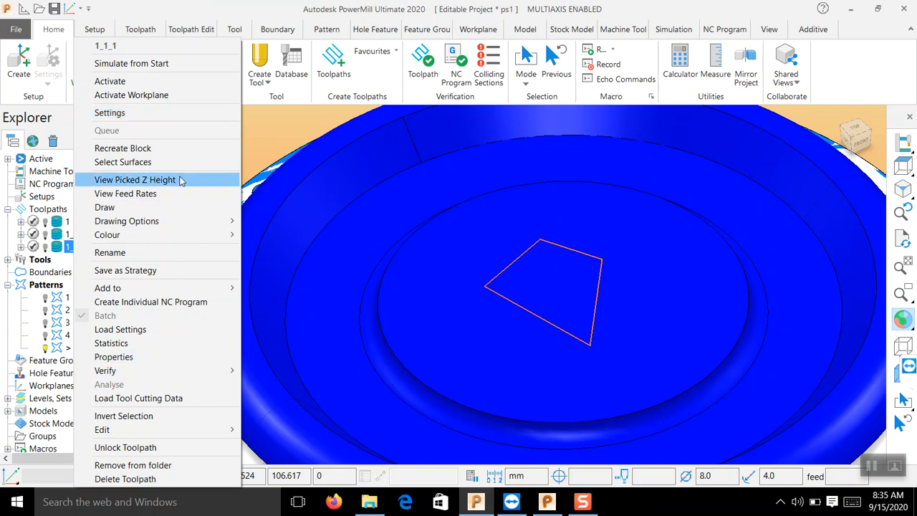
pyautogui.click(161, 113)
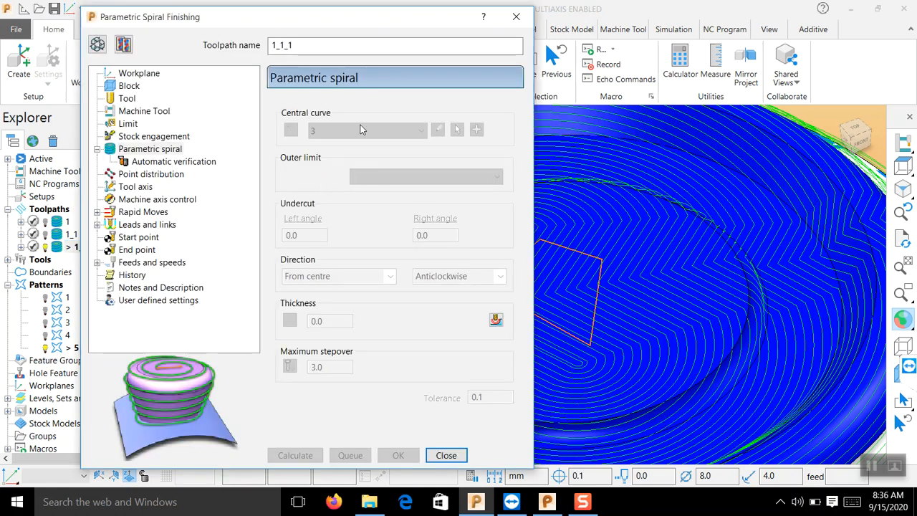
pyautogui.click(99, 45)
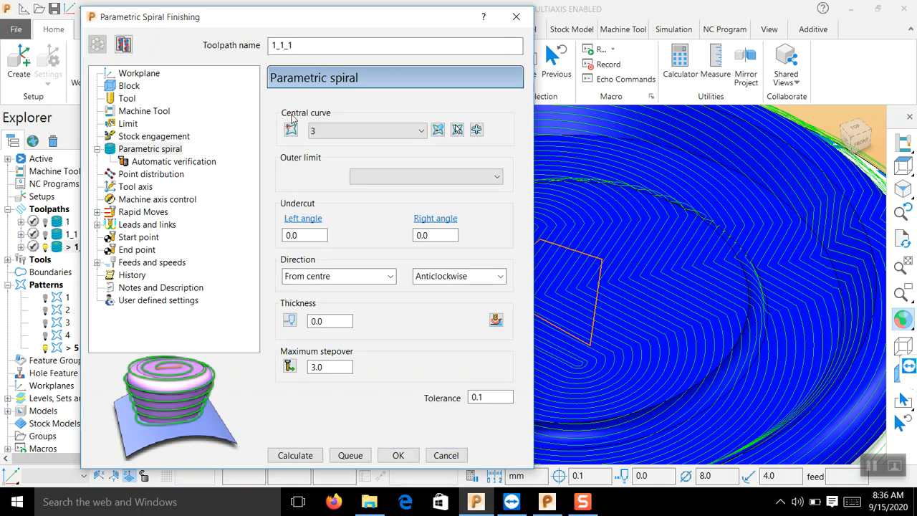
pyautogui.click(344, 131)
pyautogui.click(339, 208)
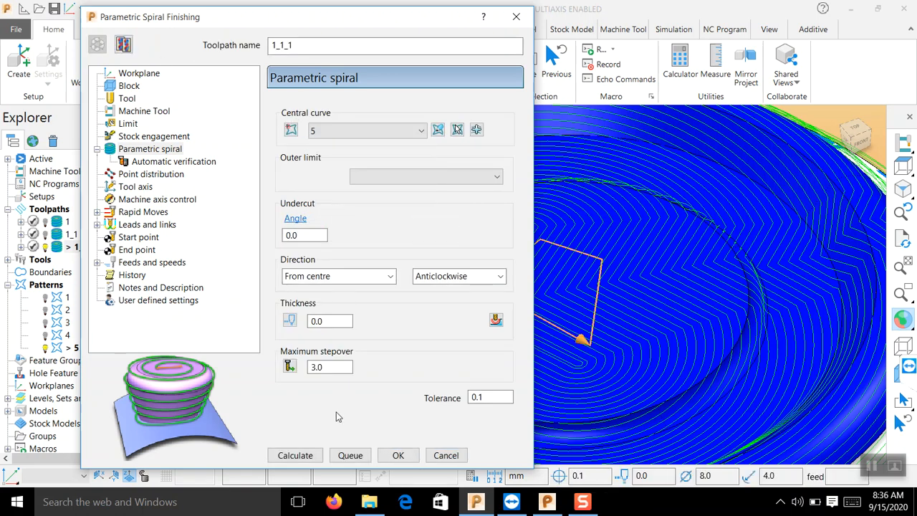
pyautogui.click(300, 460)
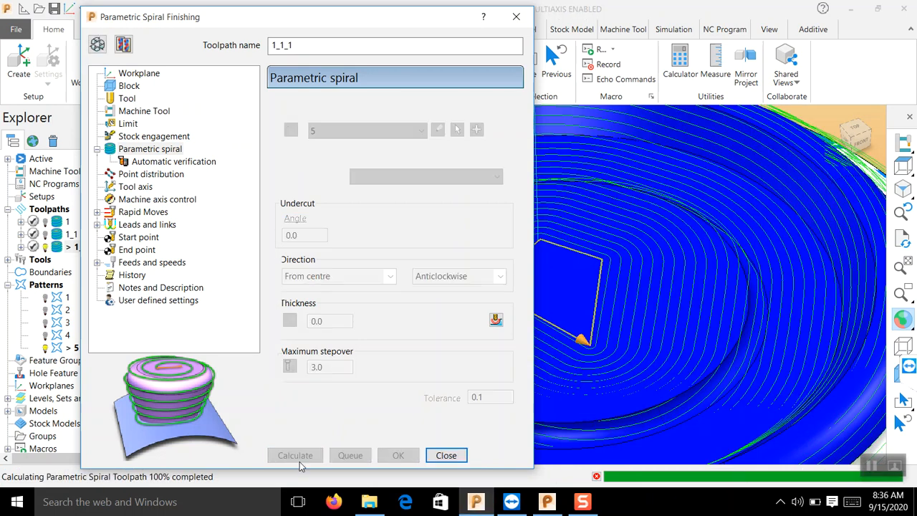
# - Close the toolpath settings and examine the recalculated passes over the disc and in the groove under the cap's rim
pyautogui.scroll(-4, 755, 277)
pyautogui.scroll(3, 604, 310)
pyautogui.scroll(-3, 624, 293)
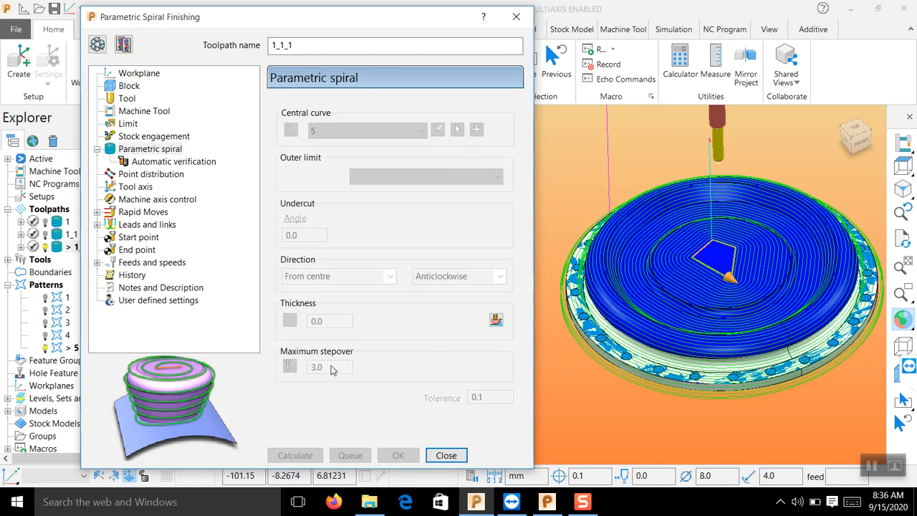
pyautogui.click(447, 455)
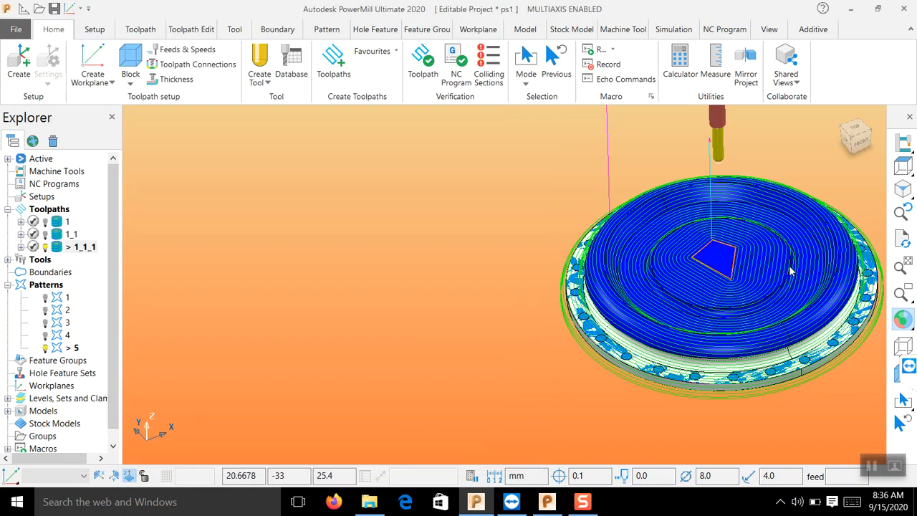
pyautogui.scroll(1, 783, 274)
pyautogui.scroll(-1, 775, 281)
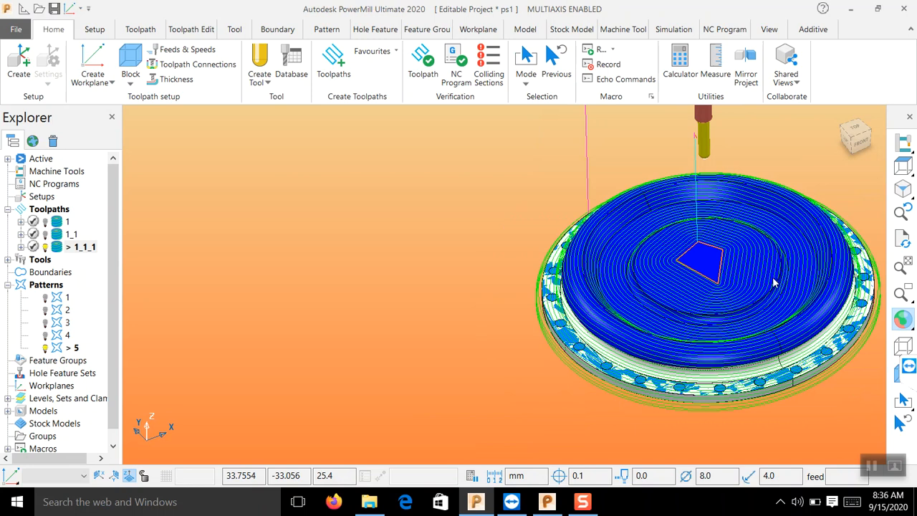
pyautogui.moveTo(600, 326); pyautogui.dragTo(572, 205, button='middle')
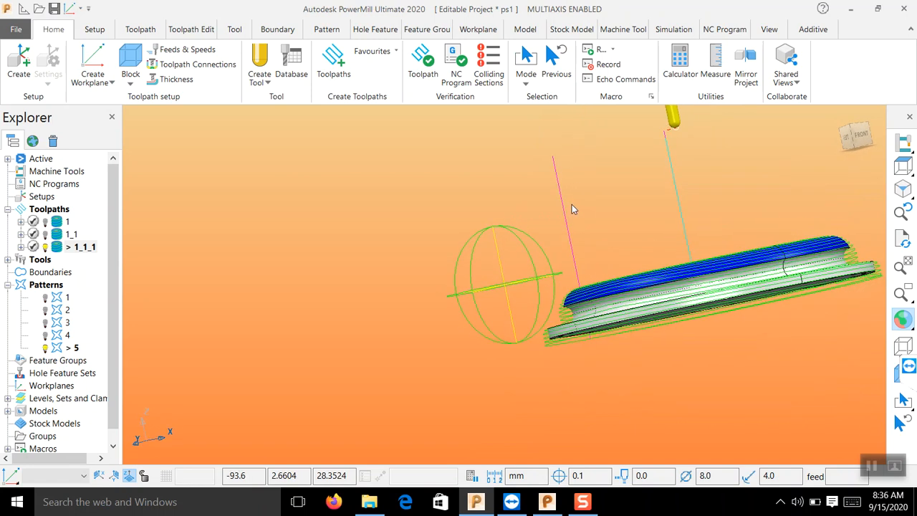
pyautogui.scroll(5, 594, 288)
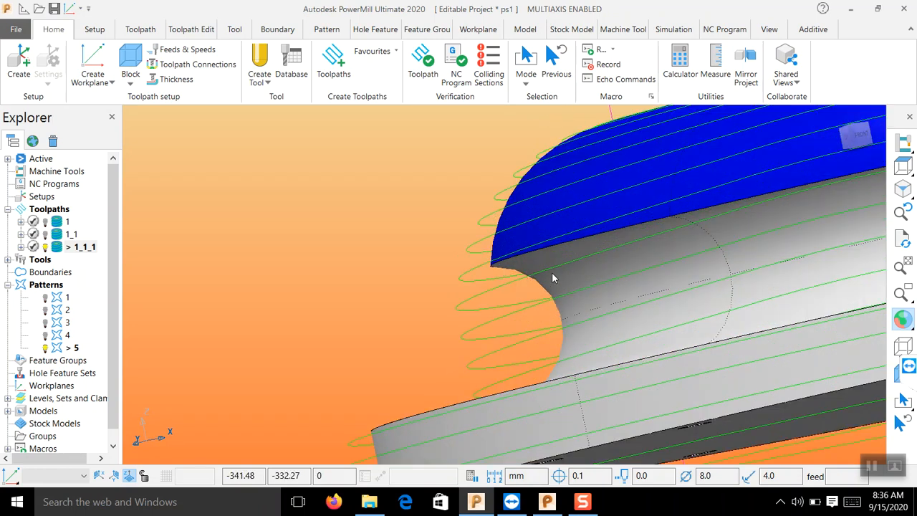
pyautogui.moveTo(585, 301); pyautogui.dragTo(572, 291, button='middle')
# - Set the undercut angle of toolpath 1_1_1 to 30 and recalculate it
pyautogui.rightClick(71, 248)
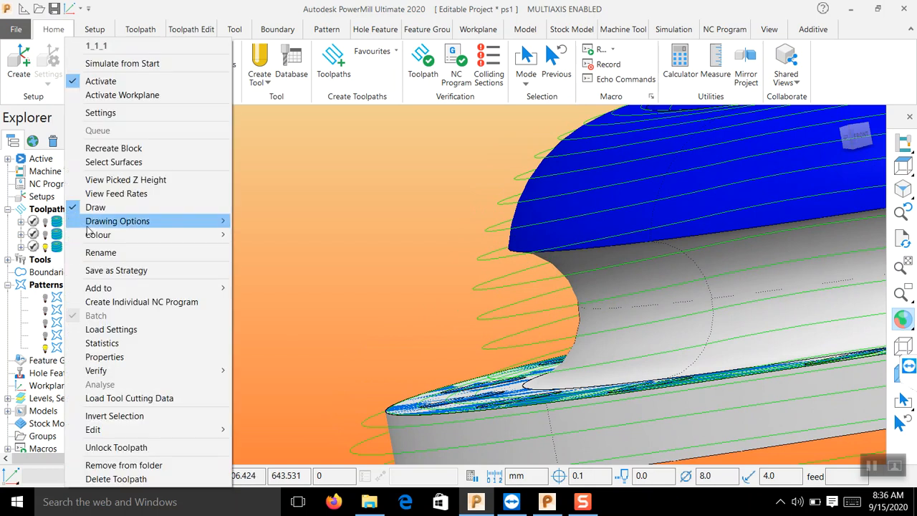
pyautogui.click(119, 114)
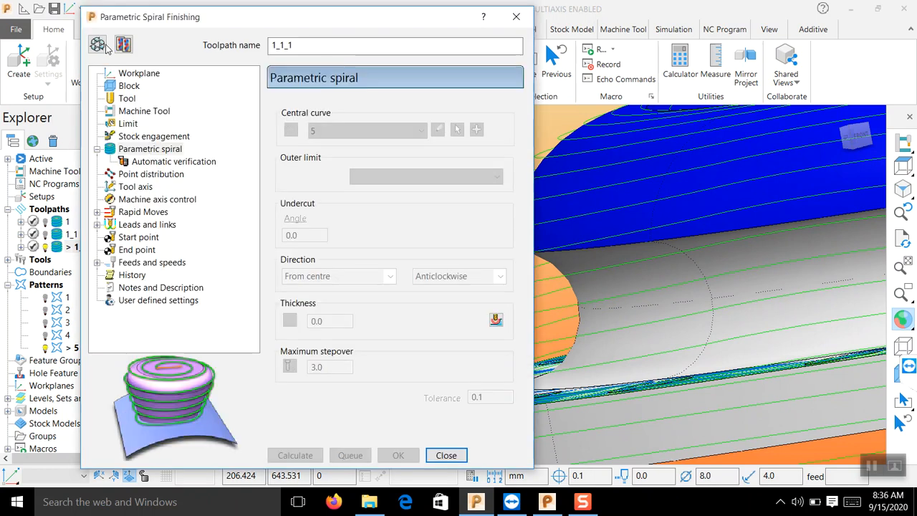
pyautogui.click(97, 49)
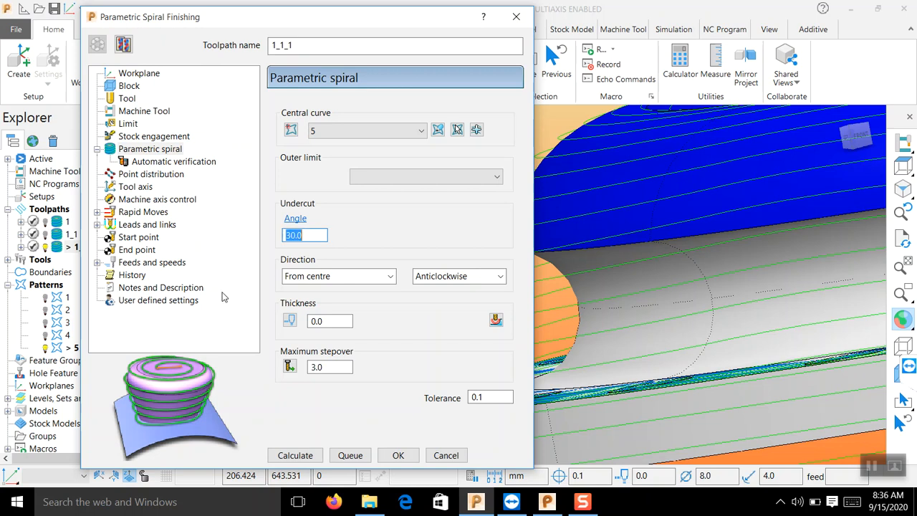
pyautogui.click(294, 456)
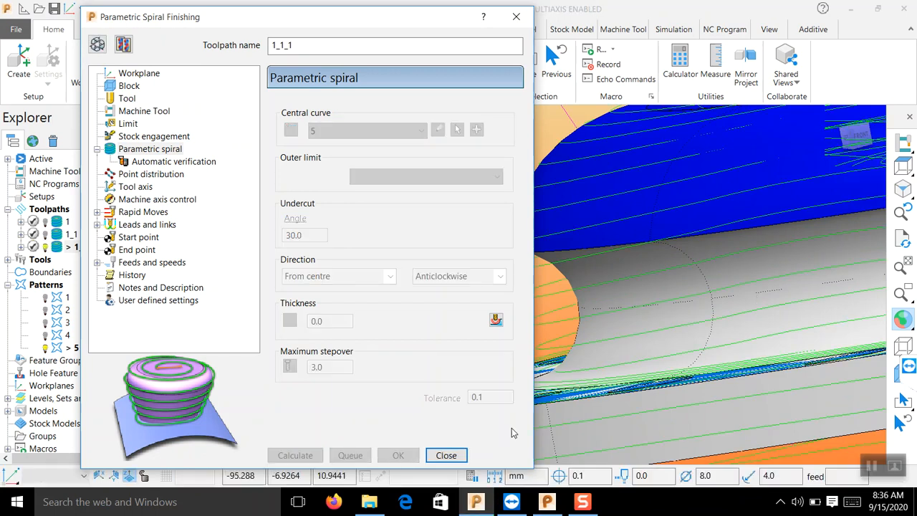
pyautogui.click(462, 456)
# - Examine how the passes of toolpath 1_1_1 run in the undercut groove and across the whole disc
pyautogui.scroll(5, 517, 282)
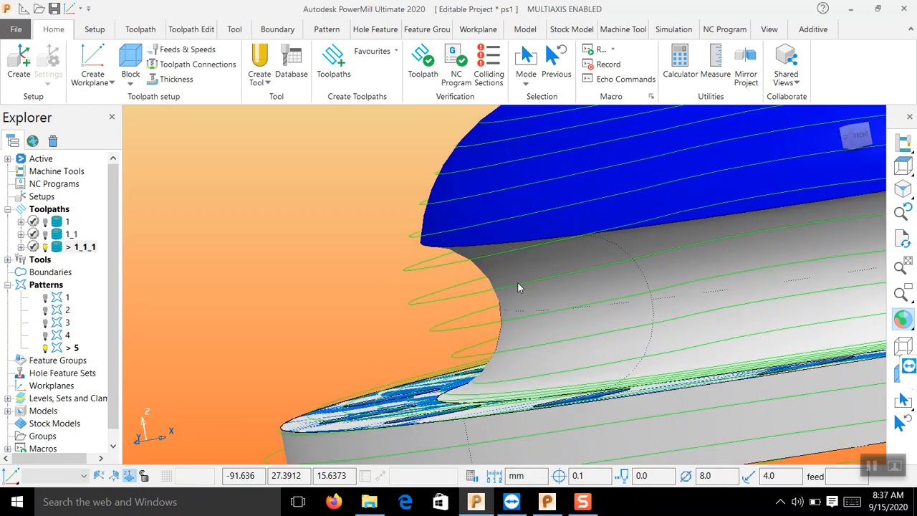
pyautogui.moveTo(482, 294)
pyautogui.mouseDown(button='middle')
pyautogui.moveTo(471, 289)
pyautogui.moveTo(468, 298)
pyautogui.mouseUp(button='middle')
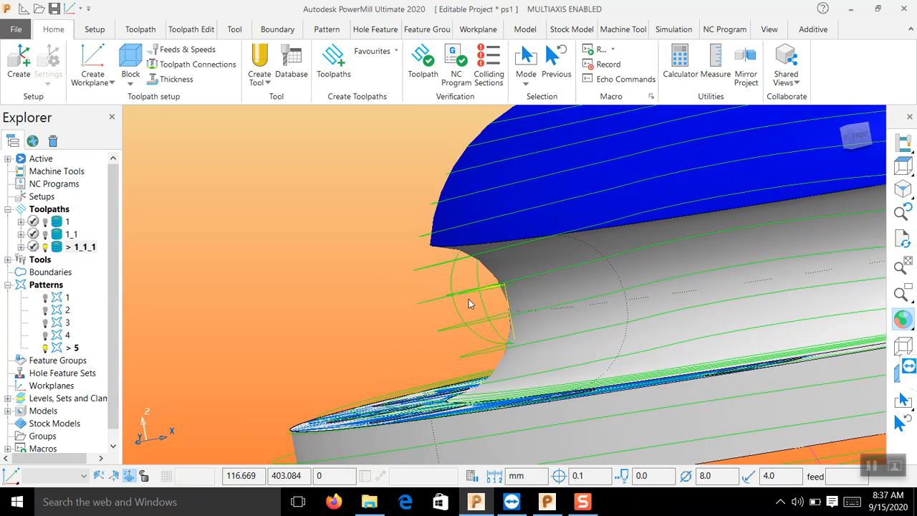
pyautogui.scroll(-10, 432, 316)
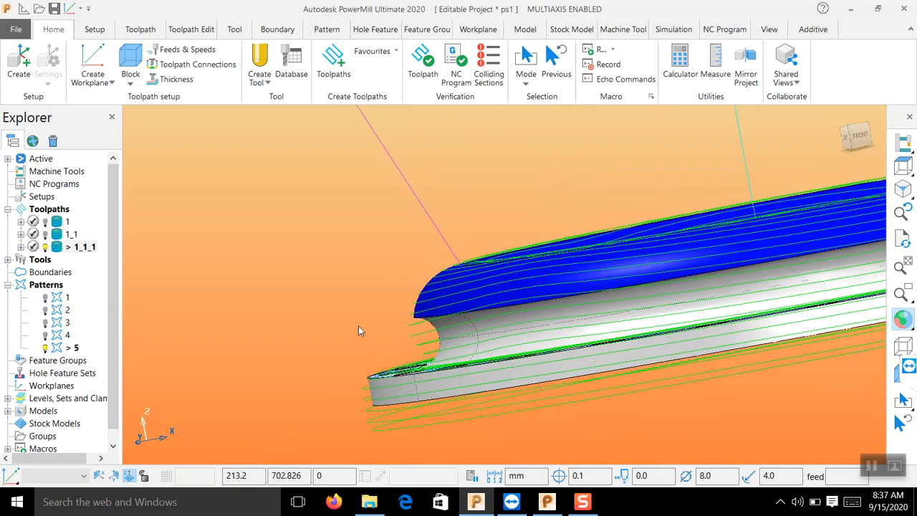
pyautogui.moveTo(511, 283); pyautogui.dragTo(577, 212, button='middle')
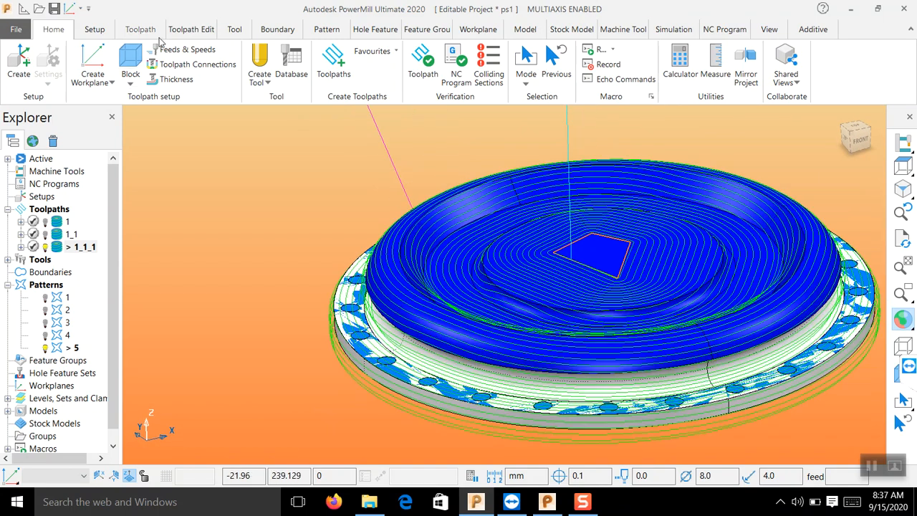
# - Simulate toolpath 1_1_1 from its start and pause partway to examine the tool's tilt on the disc
pyautogui.click(672, 29)
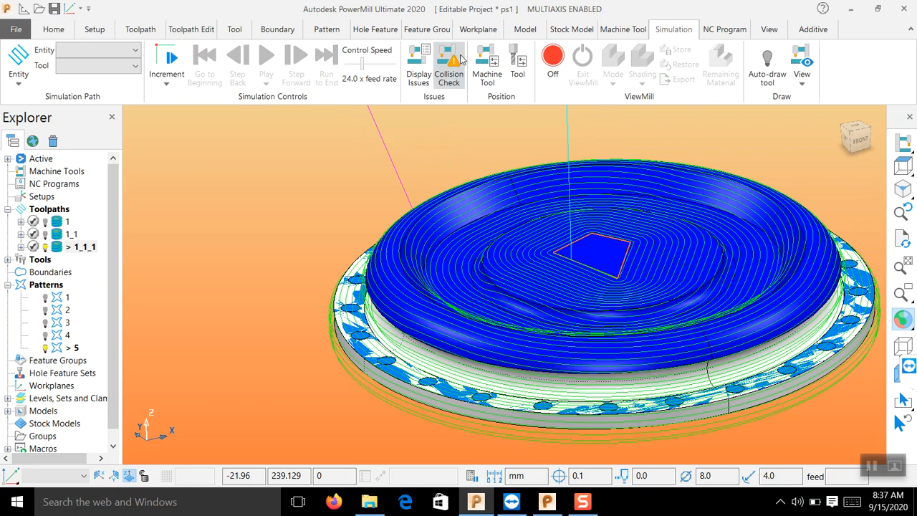
pyautogui.click(101, 50)
pyautogui.click(108, 128)
pyautogui.click(265, 54)
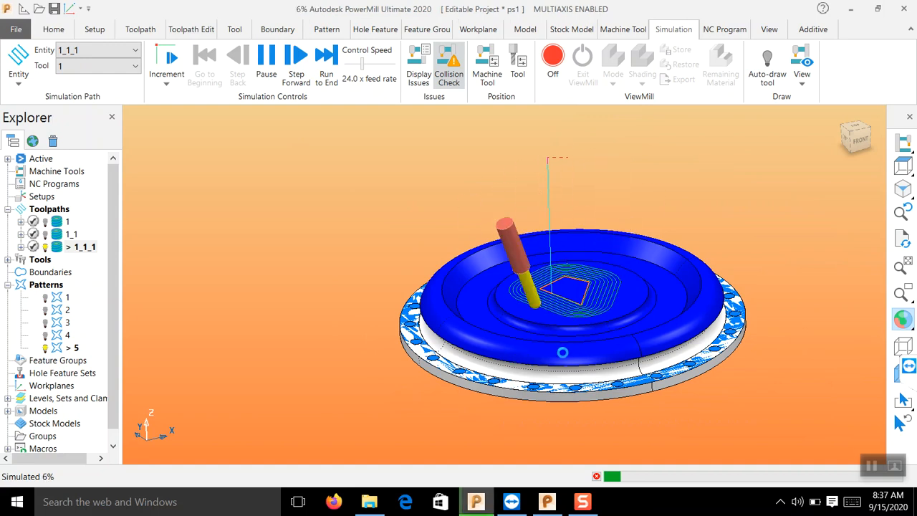
pyautogui.scroll(2, 576, 346)
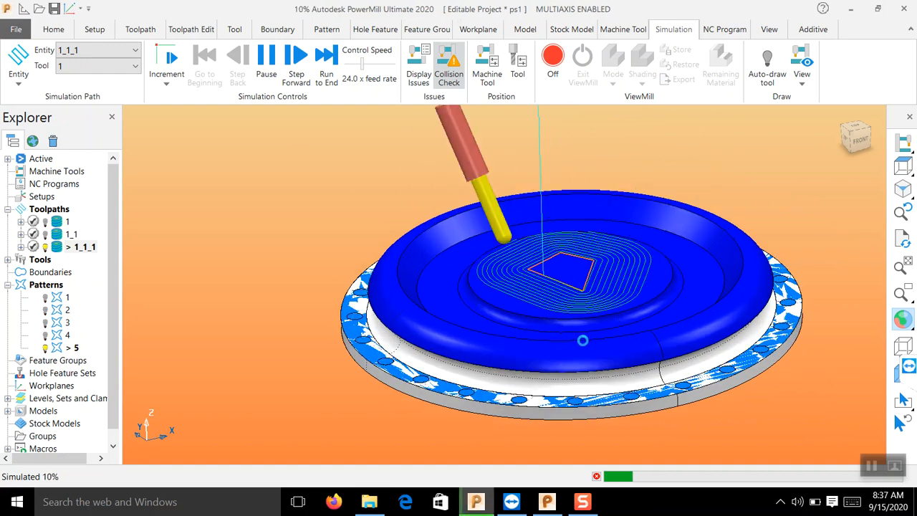
pyautogui.scroll(-2, 574, 364)
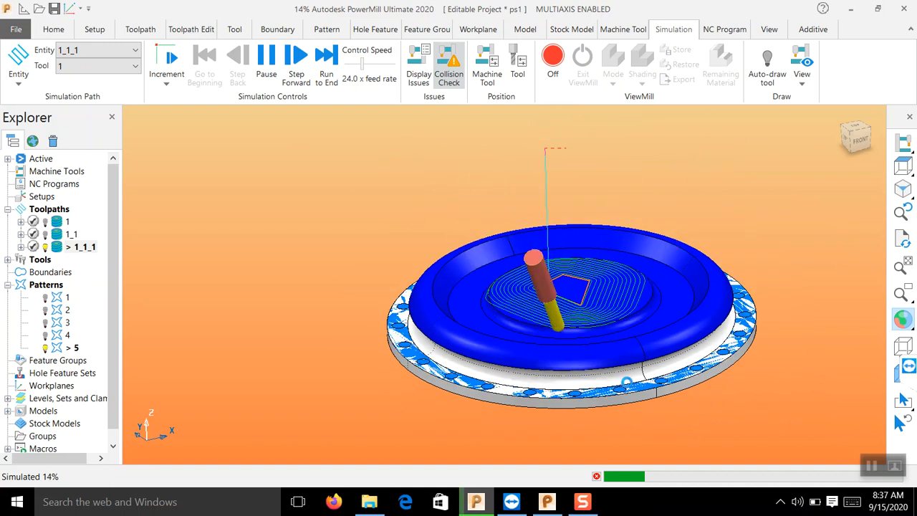
pyautogui.scroll(3, 634, 381)
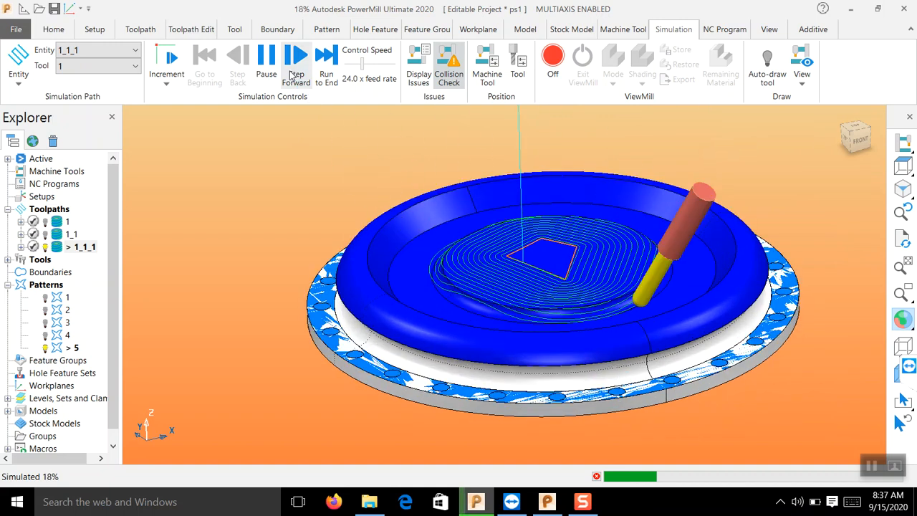
pyautogui.click(267, 63)
pyautogui.click(268, 63)
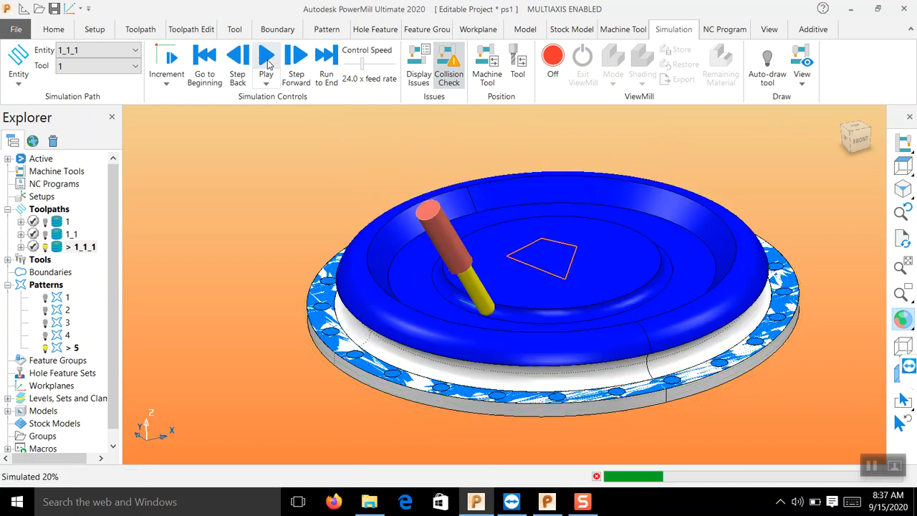
pyautogui.click(268, 64)
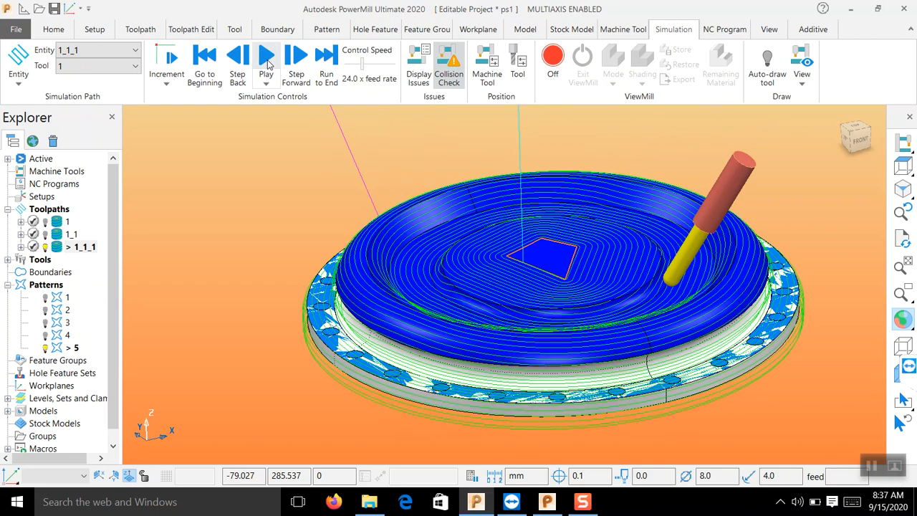
pyautogui.moveTo(614, 242); pyautogui.dragTo(608, 245, button='middle')
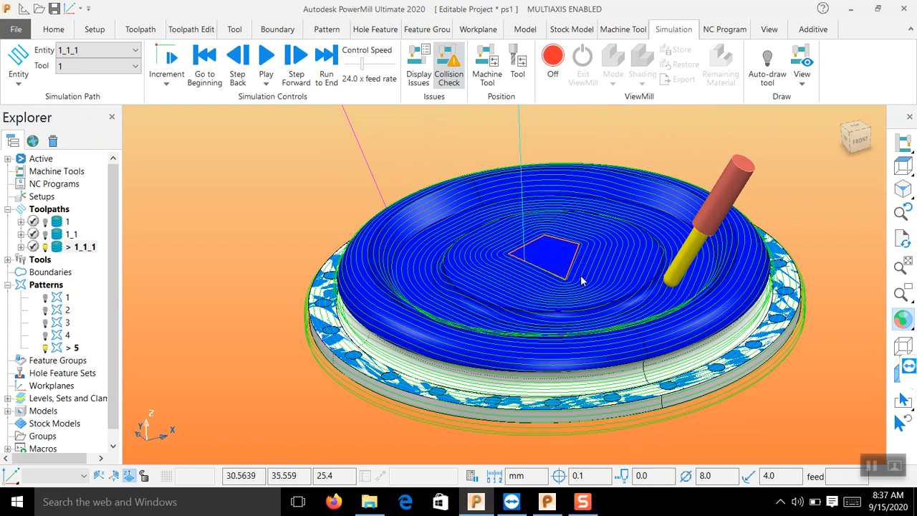
# - Resume the simulation of toolpath 1_1_1 and follow the tool over the groove and flange to the end
pyautogui.click(269, 64)
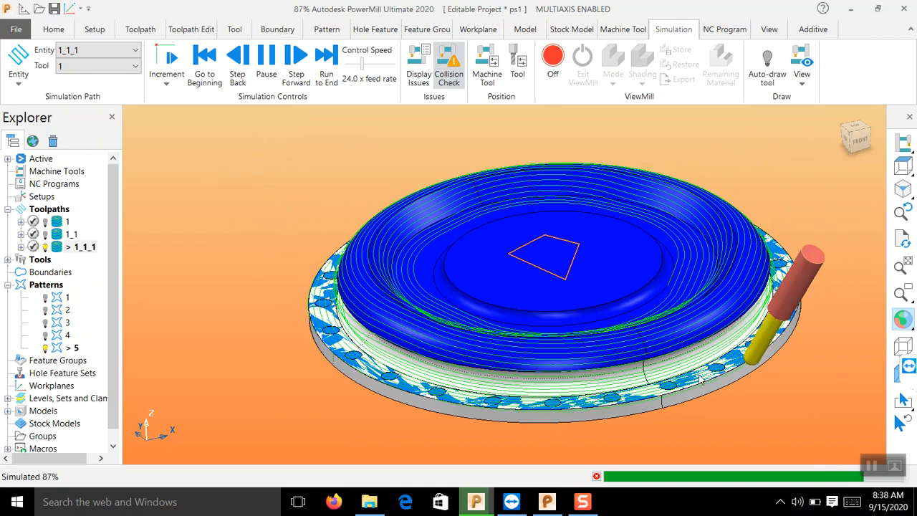
pyautogui.scroll(-2, 589, 378)
pyautogui.scroll(2, 553, 288)
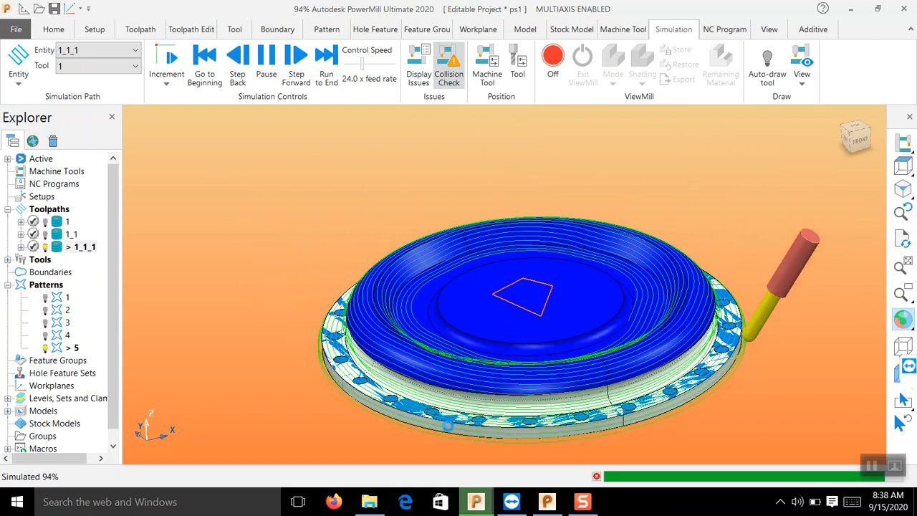
pyautogui.scroll(2, 448, 426)
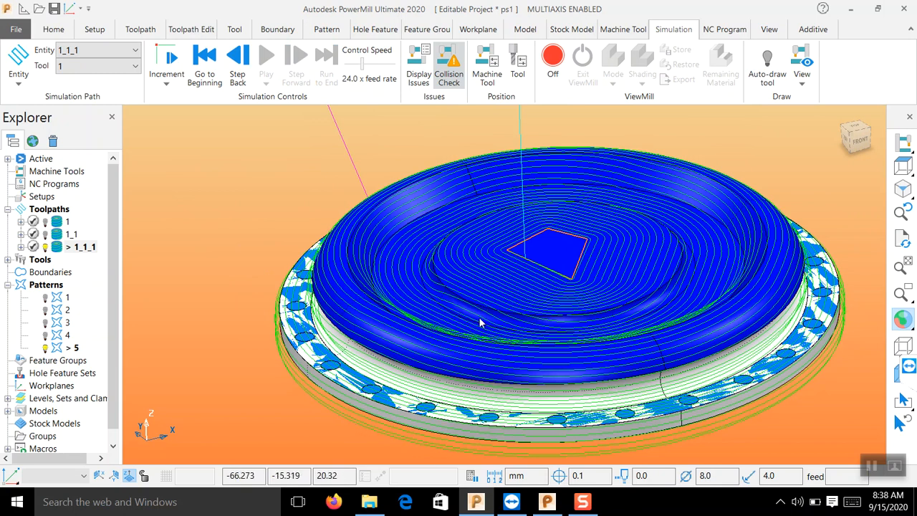
pyautogui.scroll(2, 664, 390)
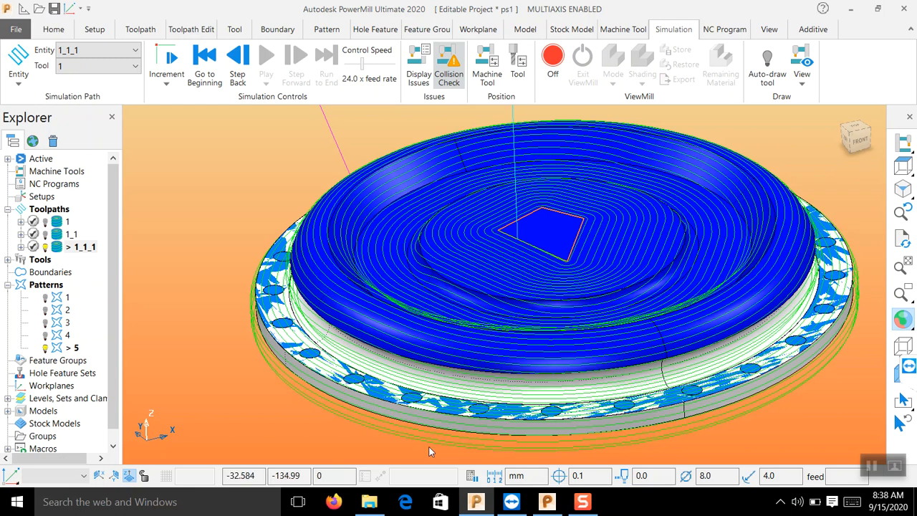
pyautogui.scroll(-2, 519, 337)
pyautogui.scroll(1, 532, 346)
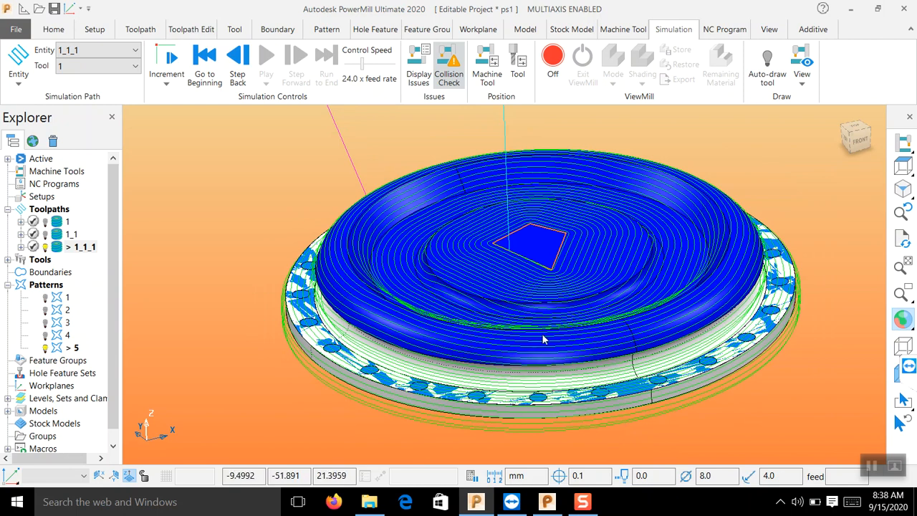
pyautogui.scroll(1, 538, 341)
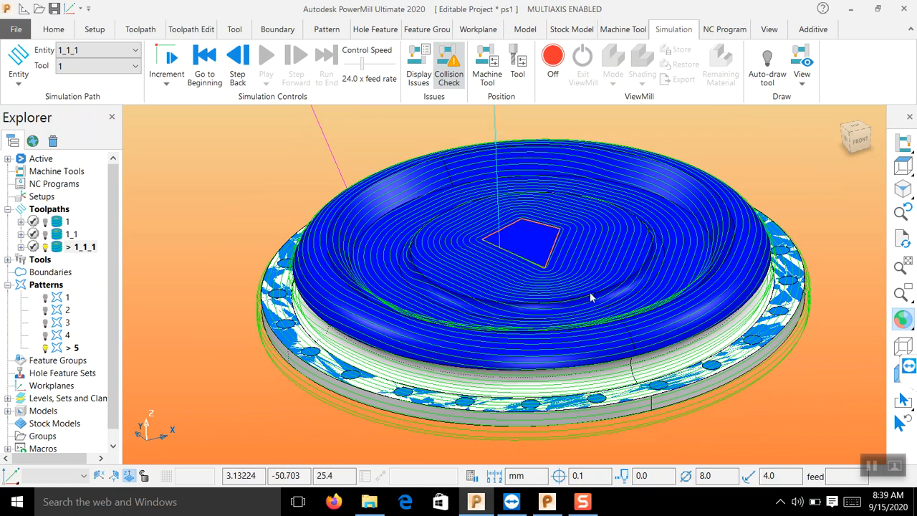
pyautogui.moveTo(581, 314); pyautogui.dragTo(577, 322, button='middle')
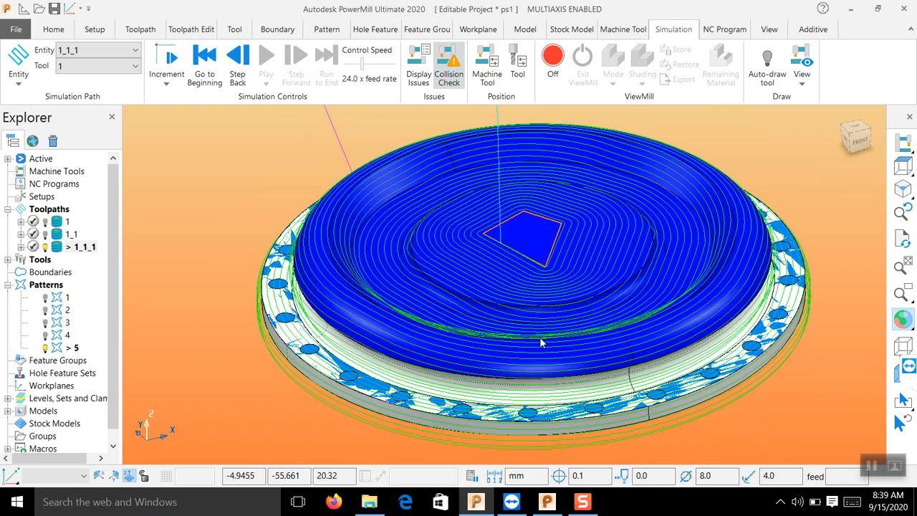